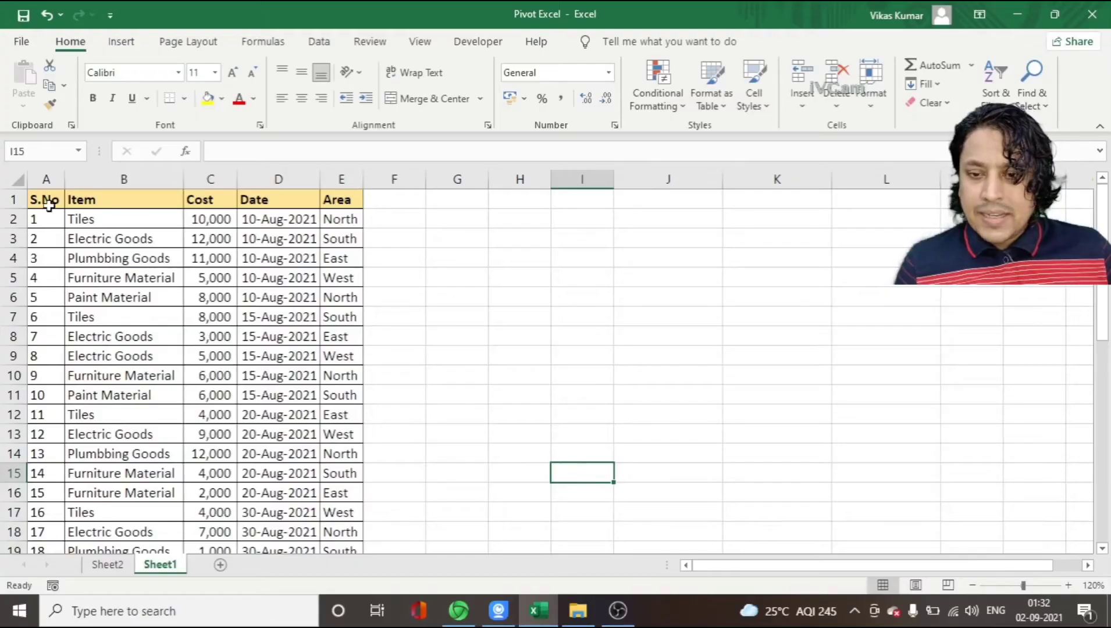
Bring up the Pivot Excel workbook on Sheet1 and select the S.No heading in A1
left_click(49, 203)
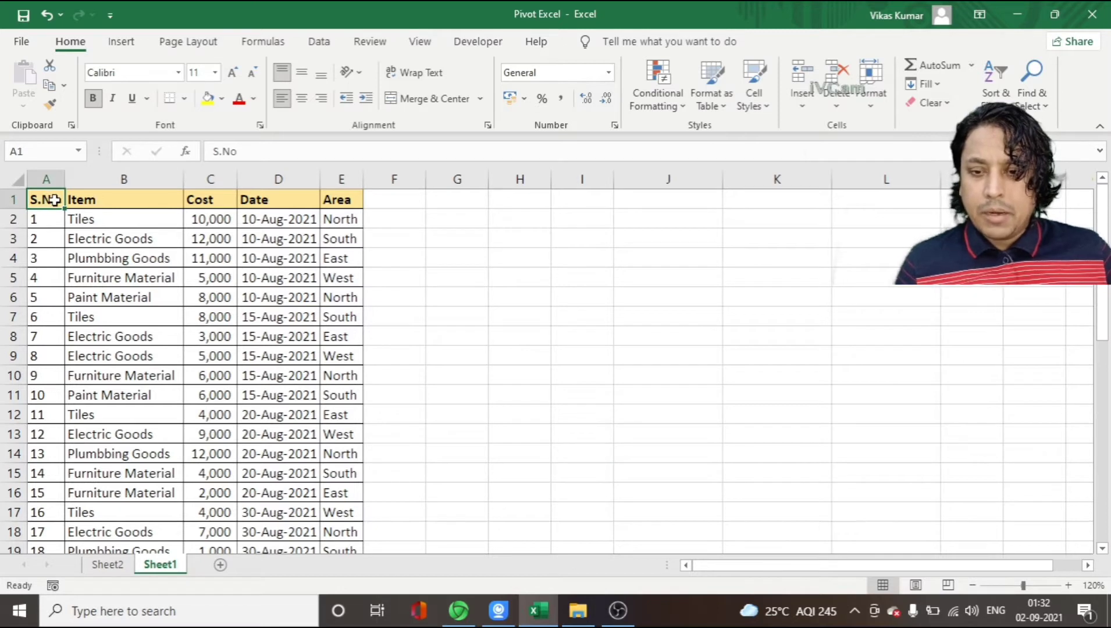
left_click_drag(48, 200, 204, 200)
left_click(208, 202)
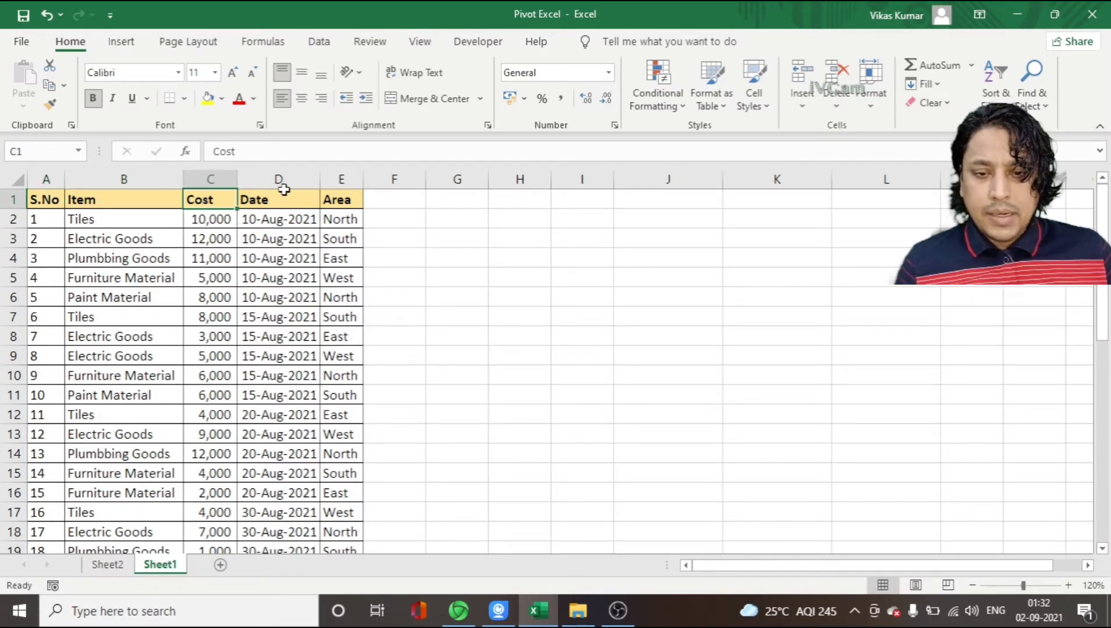
left_click(352, 216)
left_click(41, 204)
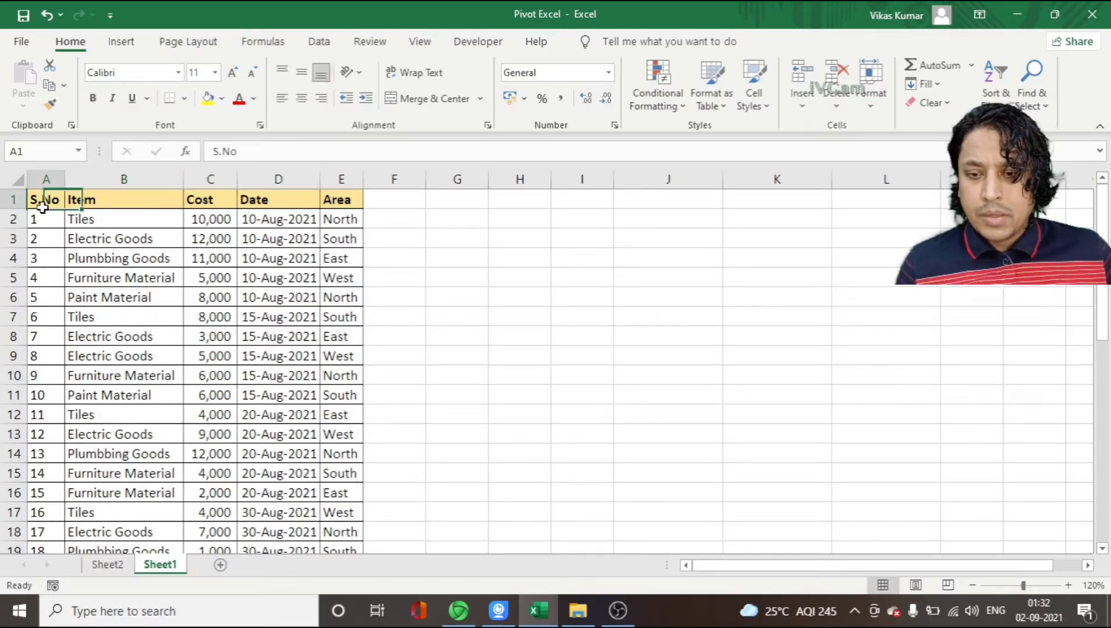
left_click(111, 198)
left_click(201, 195)
left_click(267, 202)
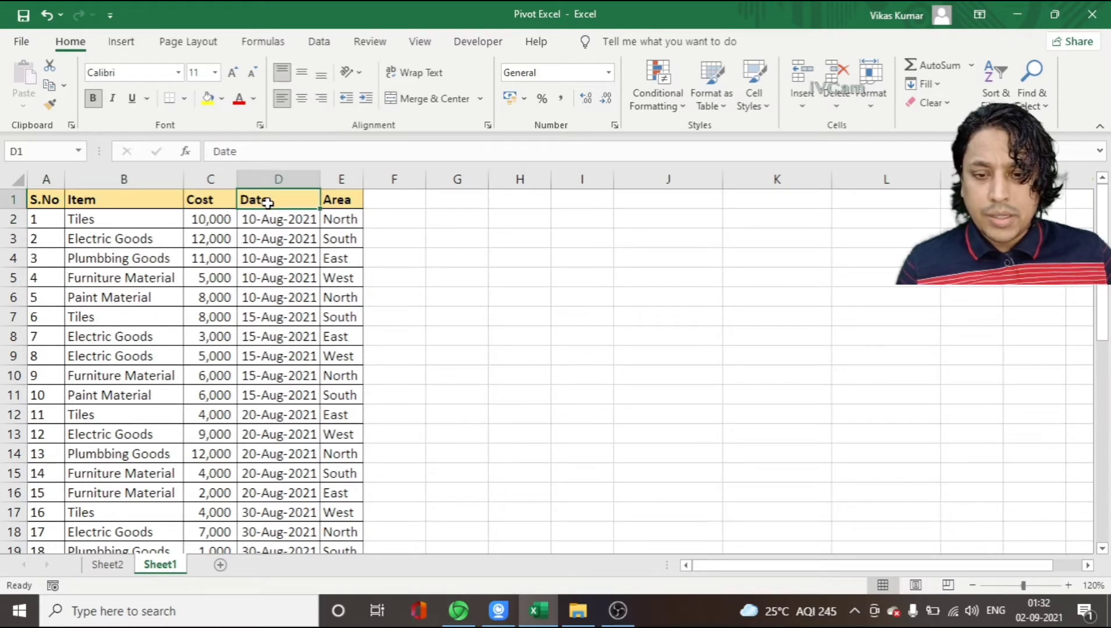
left_click(321, 200)
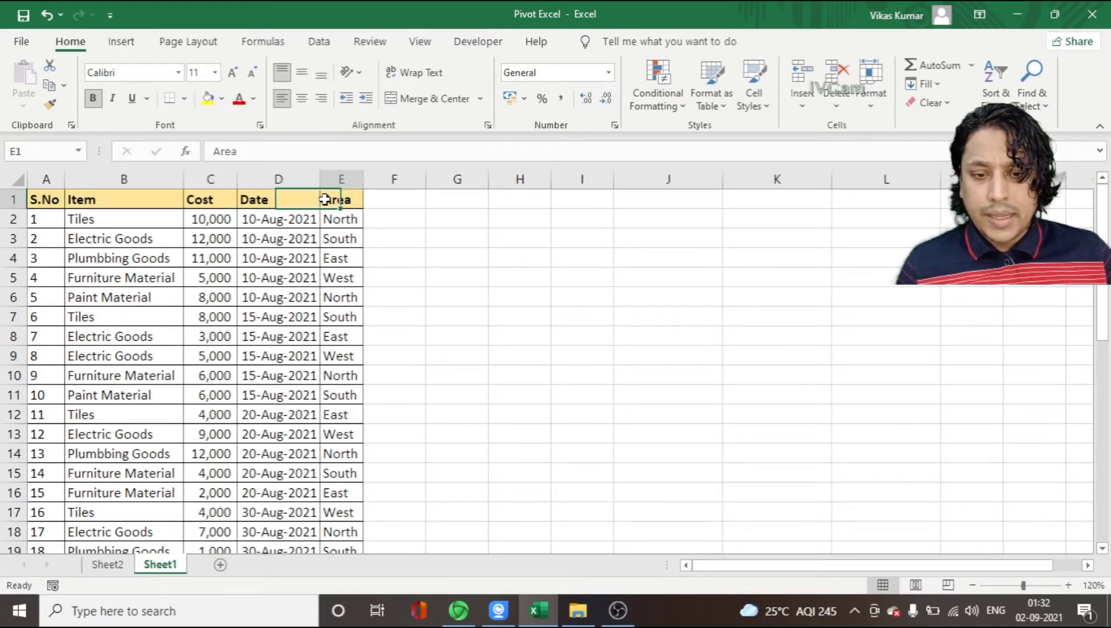
left_click(58, 217)
left_click(100, 221)
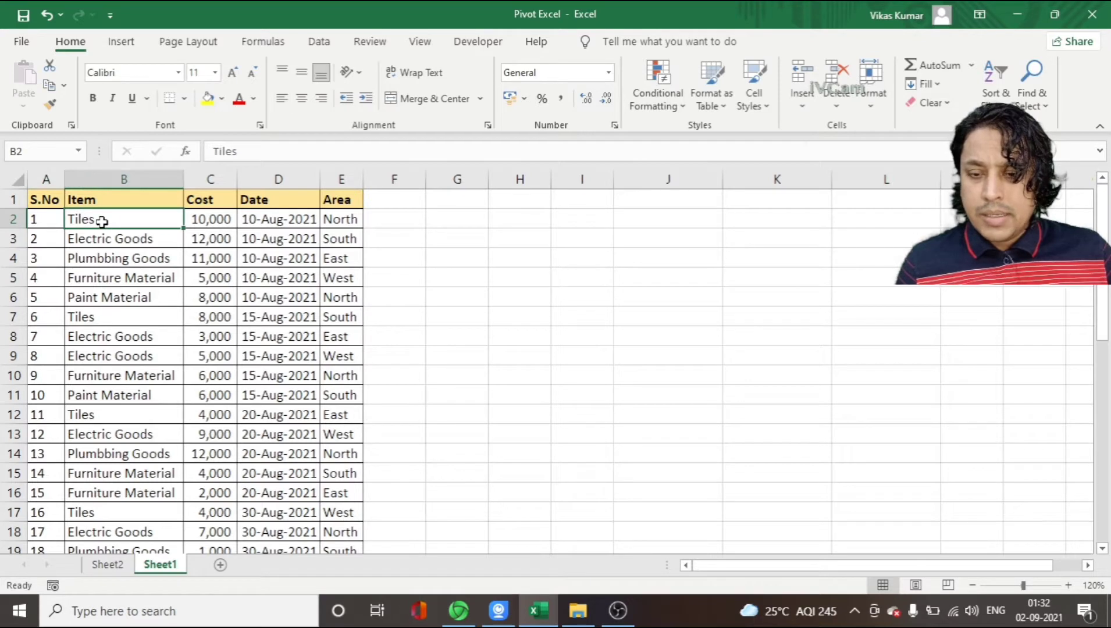
left_click(105, 238)
left_click(106, 263)
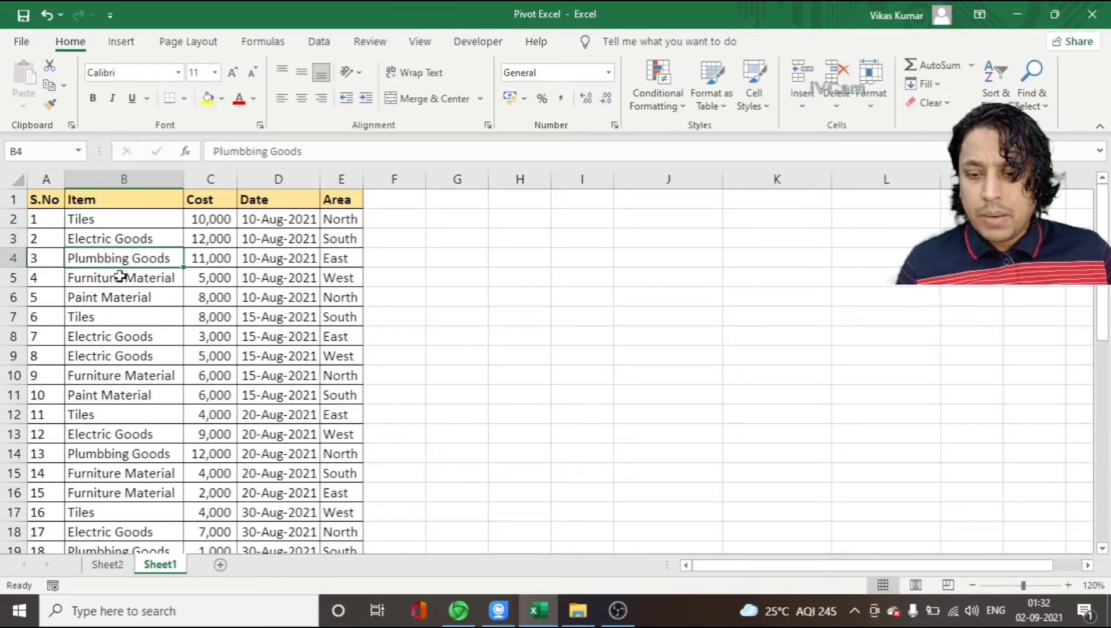
left_click(122, 279)
left_click(229, 196)
left_click(218, 218)
left_click(219, 239)
left_click(219, 259)
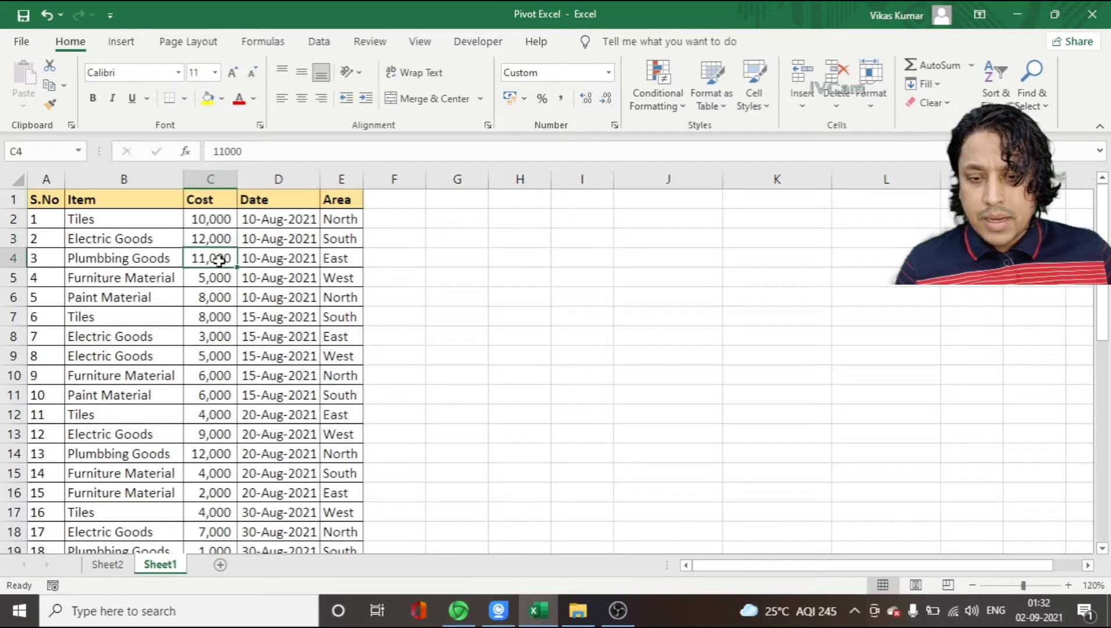
left_click(275, 201)
left_click(275, 217)
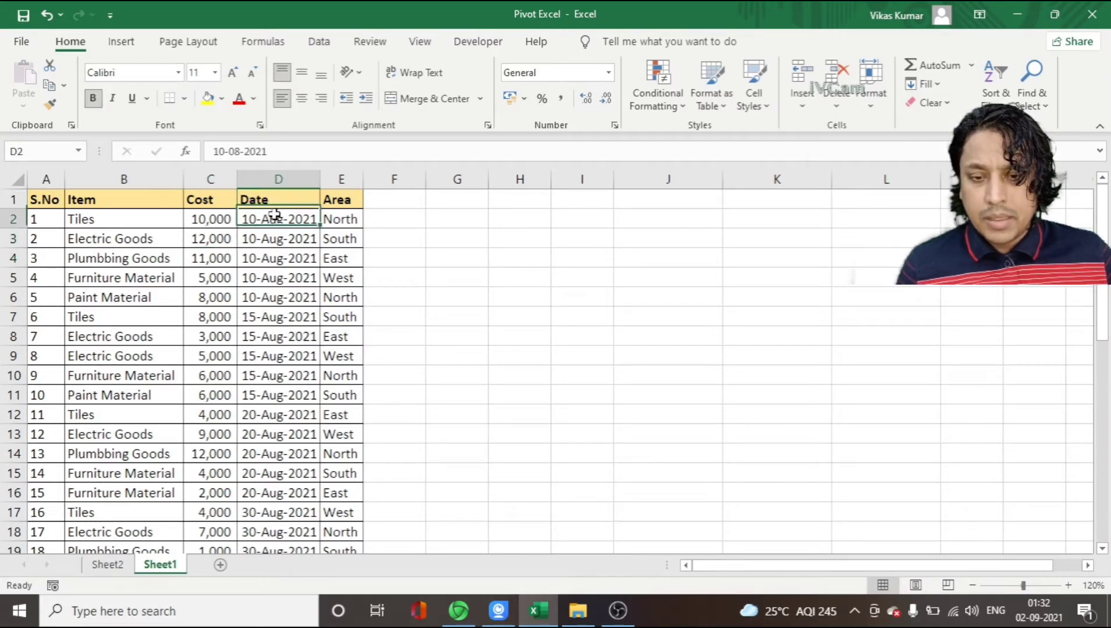
left_click(270, 238)
left_click(268, 258)
left_click(259, 316)
left_click(253, 355)
left_click(339, 205)
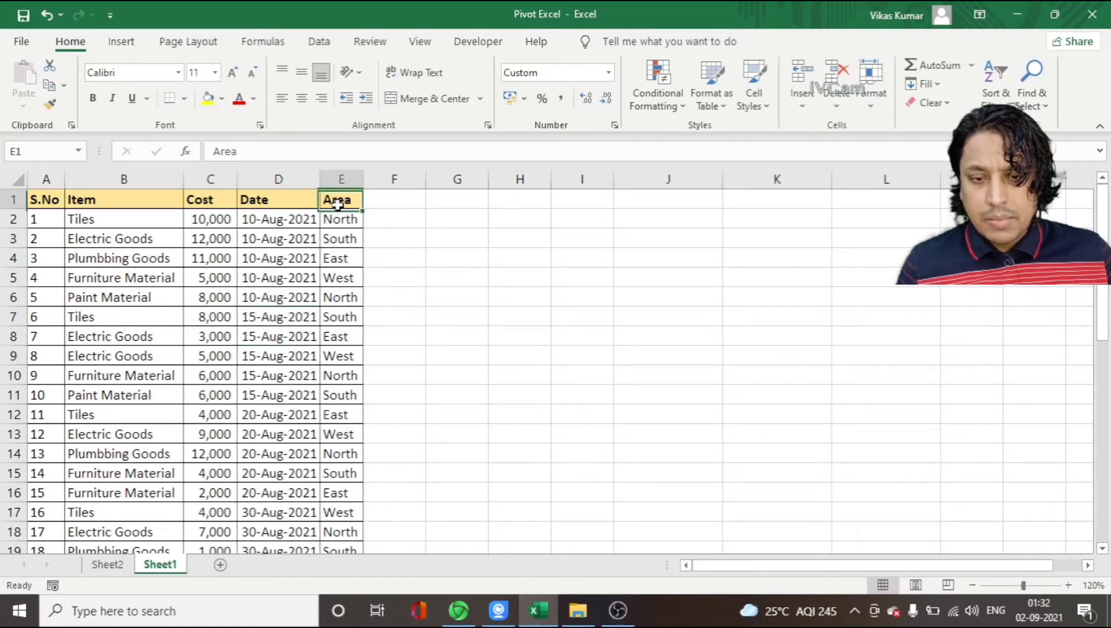
left_click(338, 221)
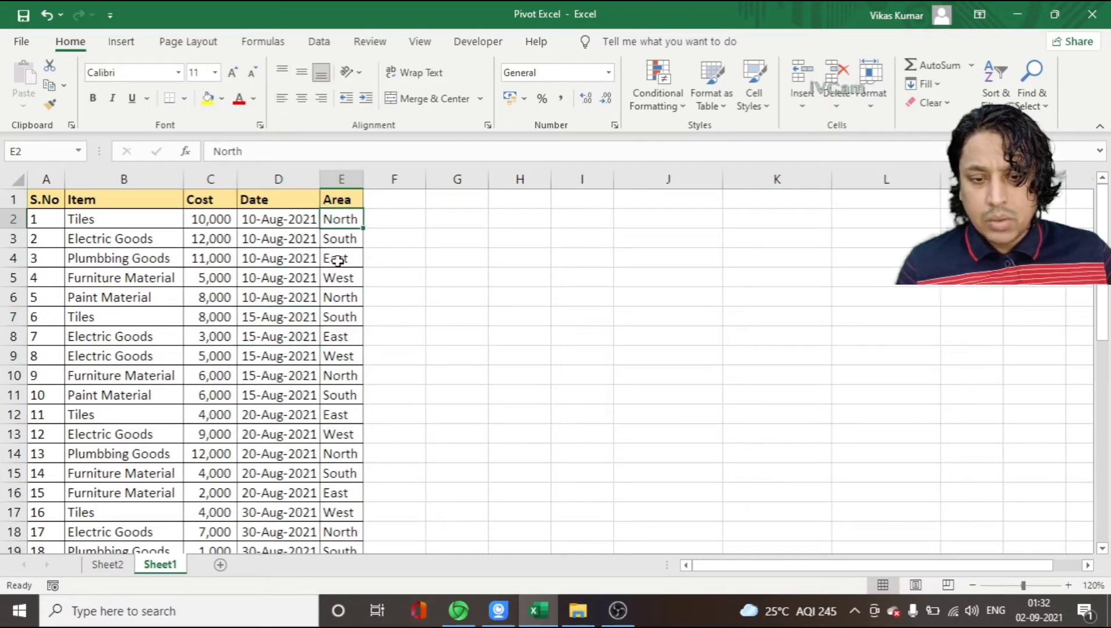
left_click(173, 205)
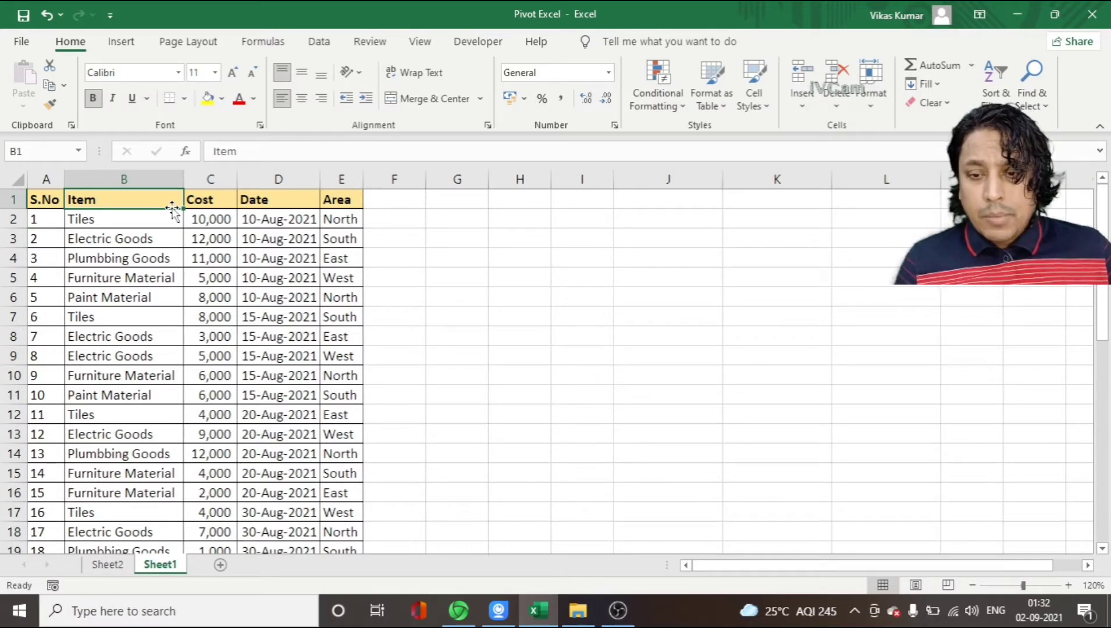
key("Left")
key("ctrl+shift+End")
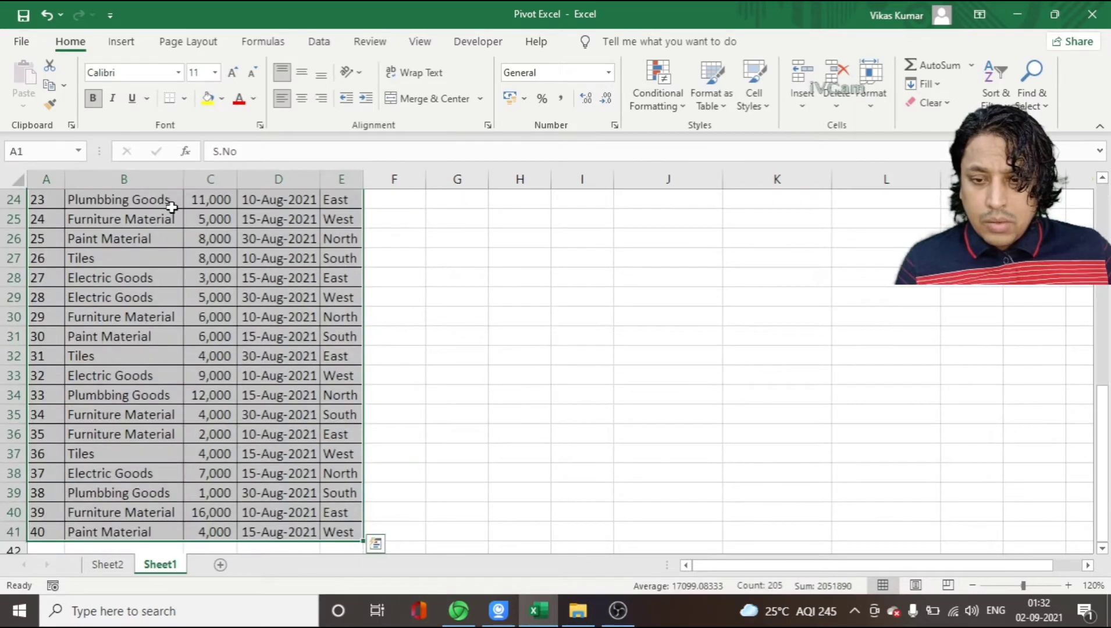
key("ctrl+Home")
key("ctrl+shift+l")
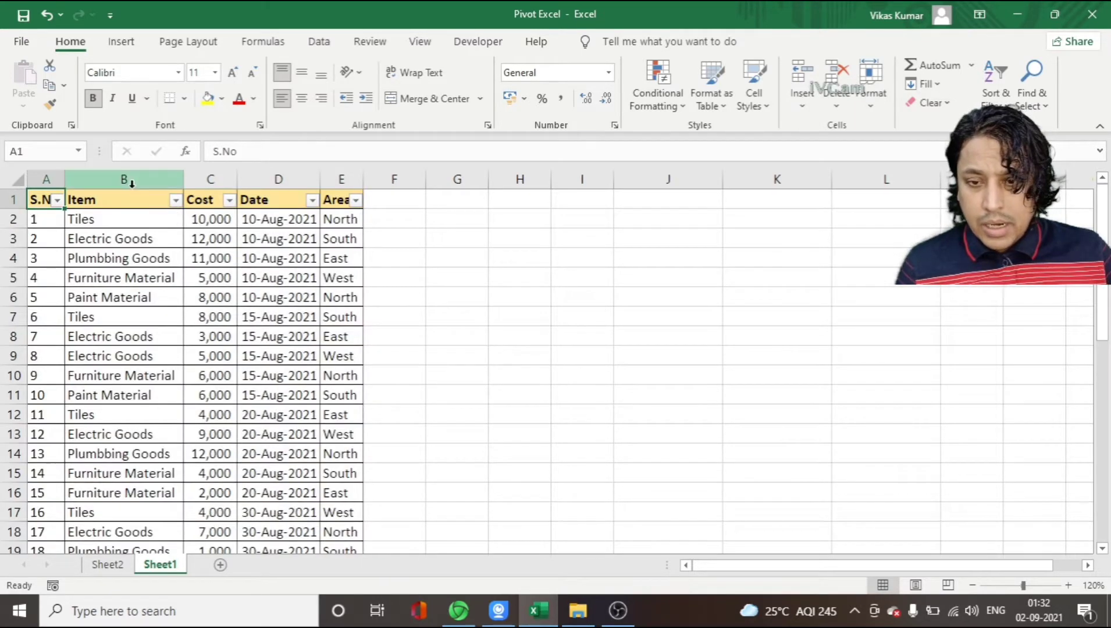
left_click(175, 199)
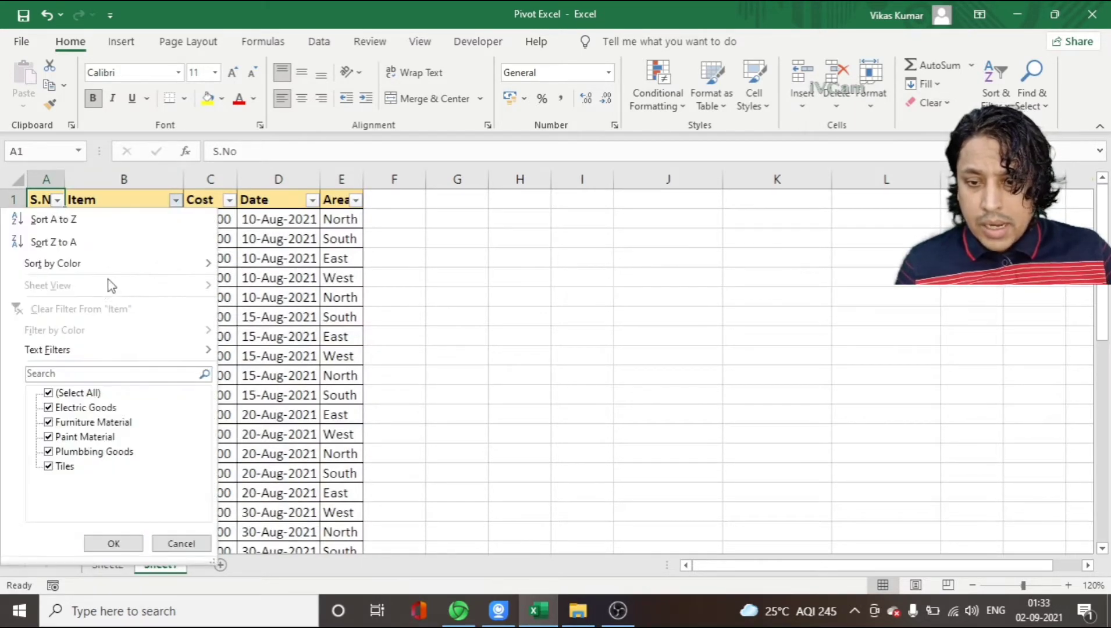
left_click(78, 393)
left_click(65, 466)
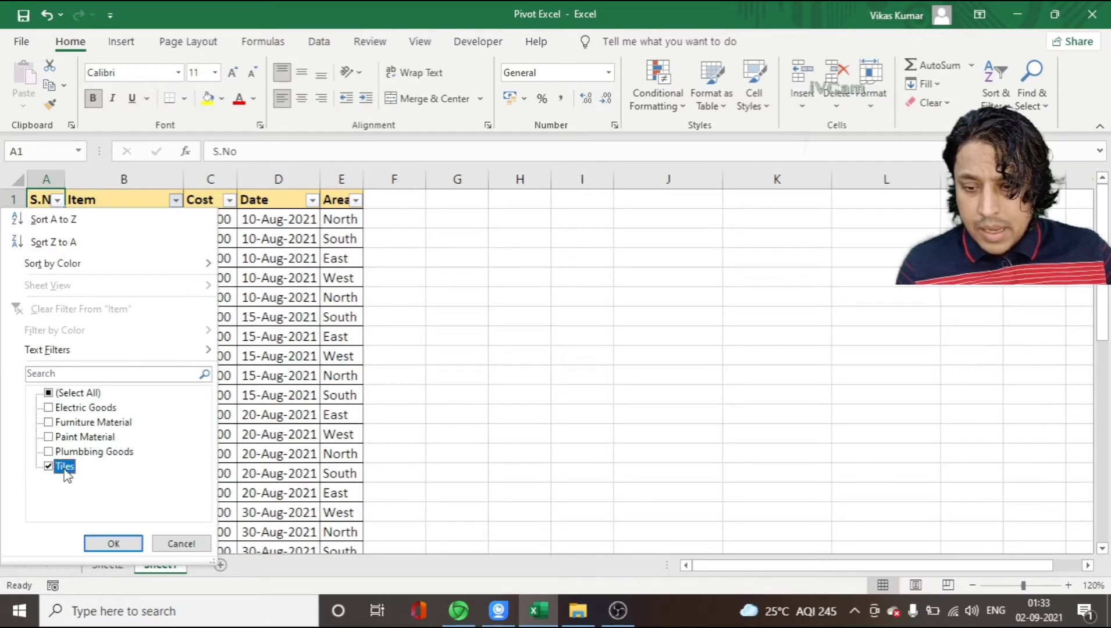
left_click(113, 541)
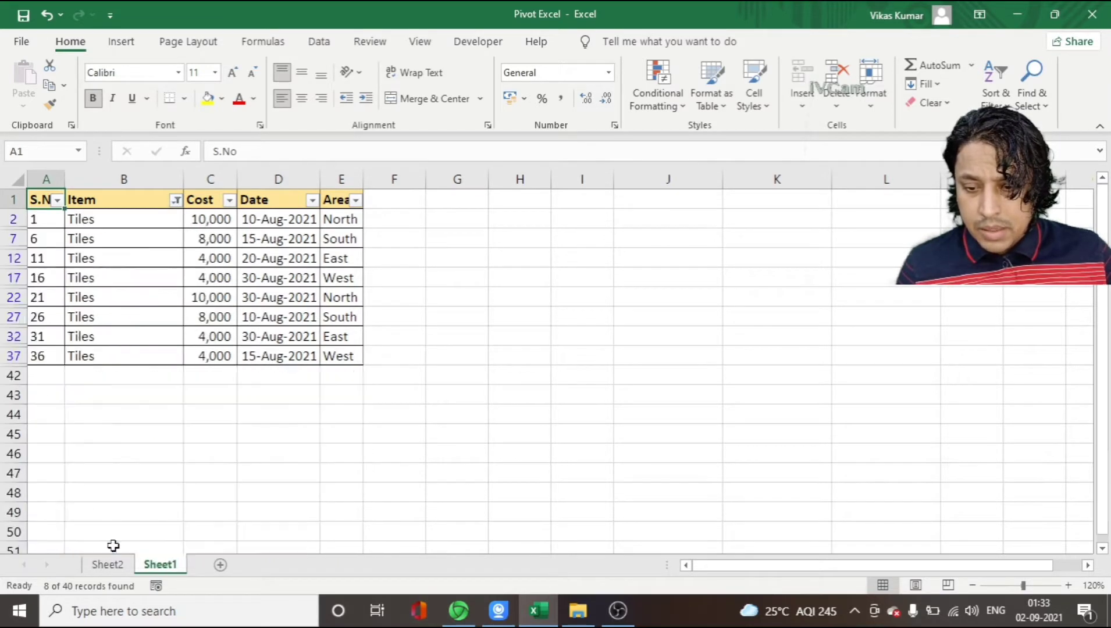
left_click(355, 200)
left_click(222, 394)
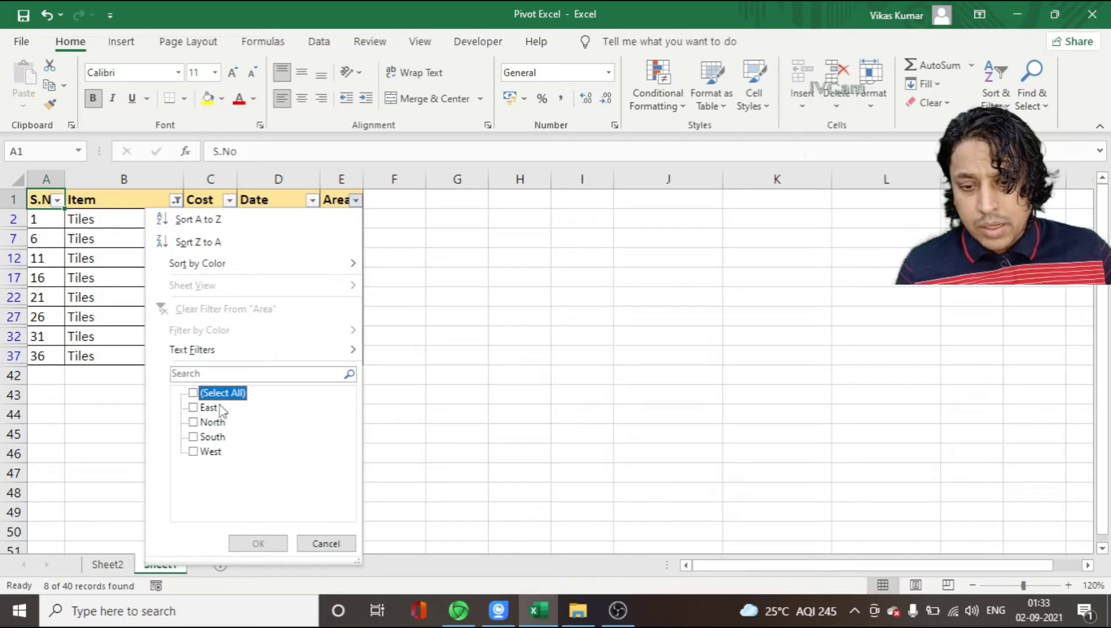
left_click(216, 422)
left_click(258, 543)
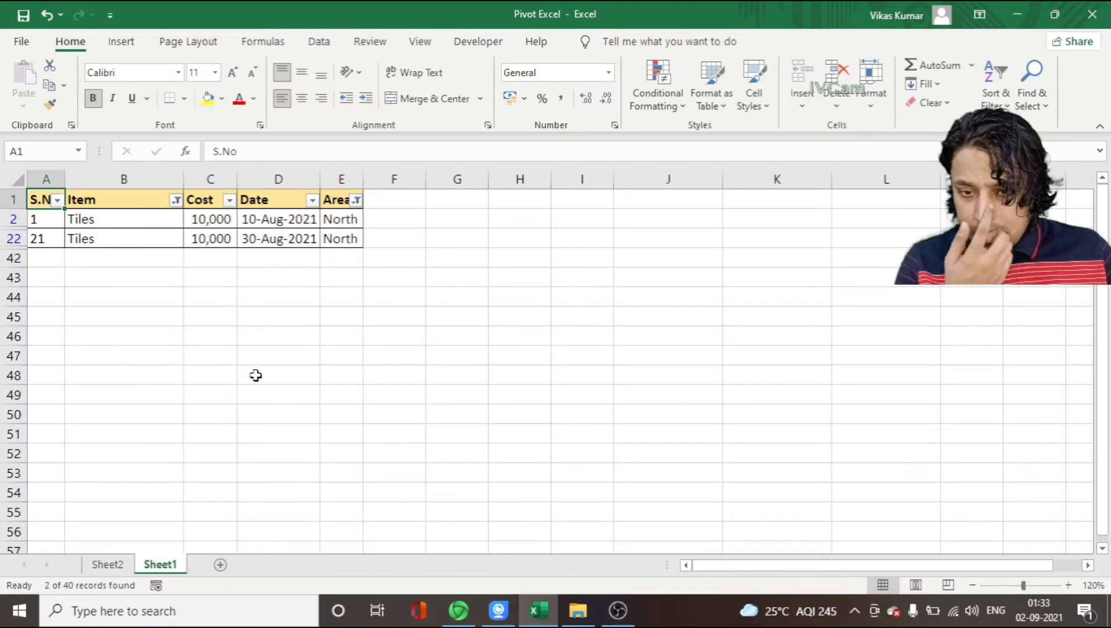
key("ctrl+shift+l")
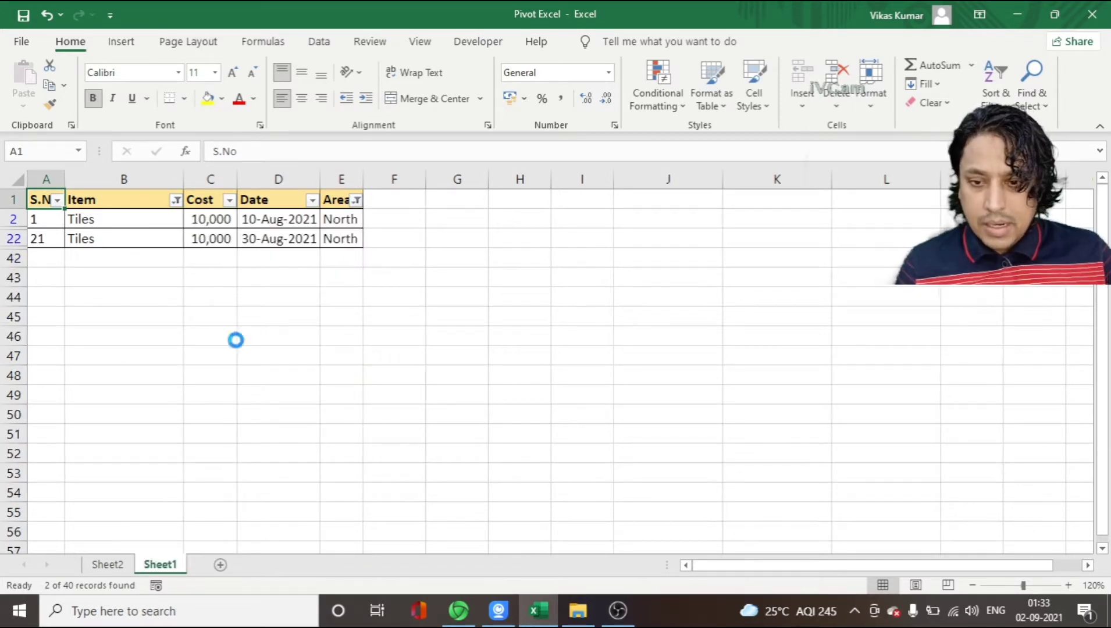
left_click(122, 213)
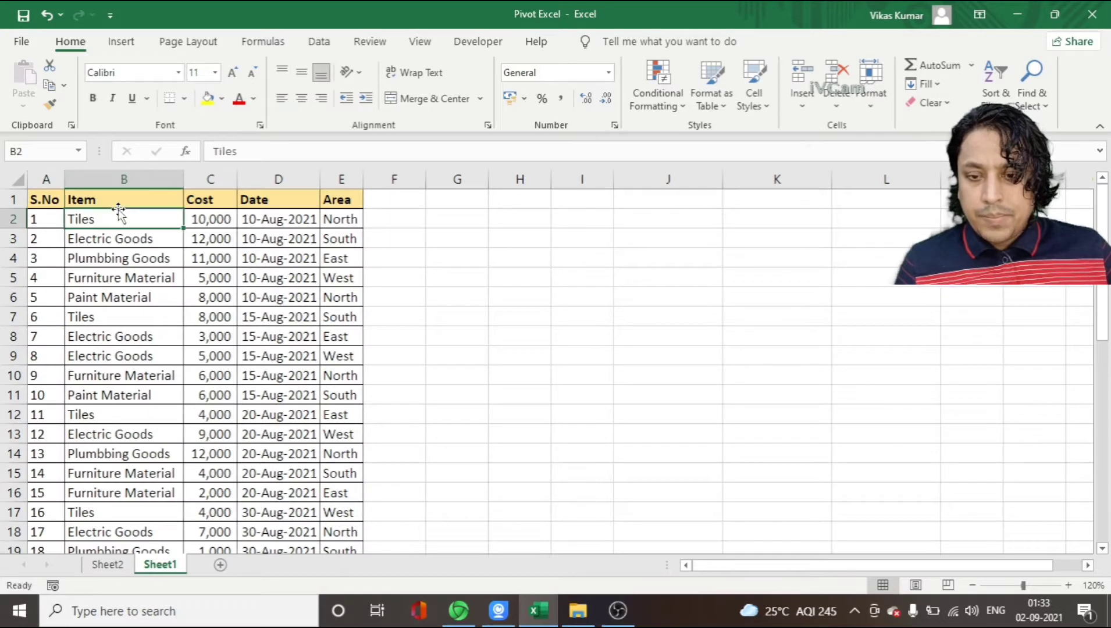
Insert a PivotTable on the existing sheet at H2, then undo it with Ctrl+Z
left_click(53, 199)
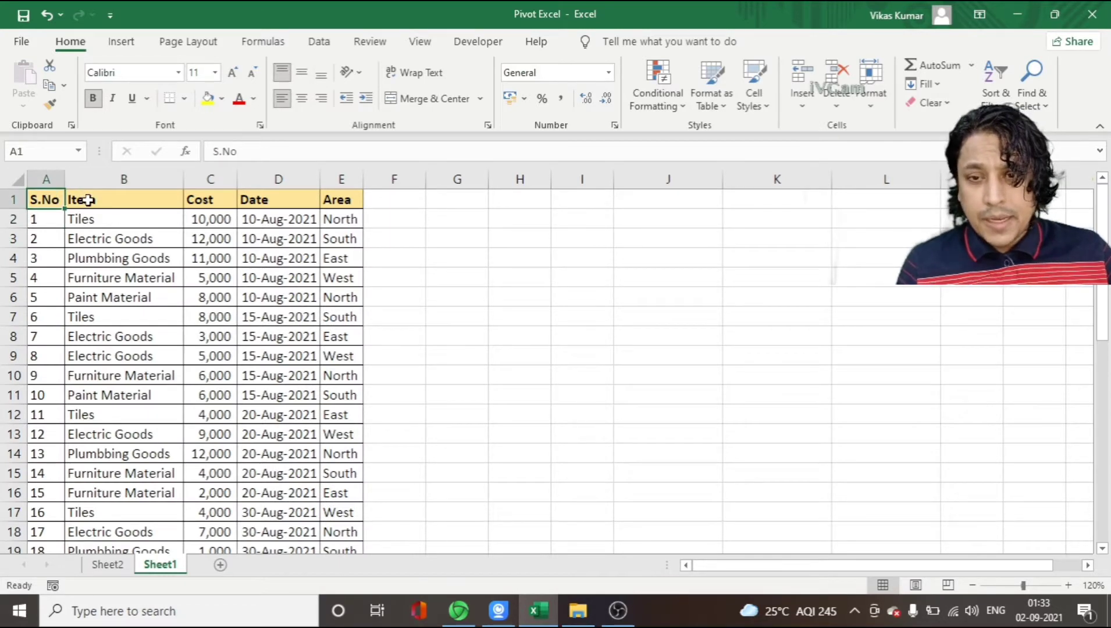
left_click(122, 42)
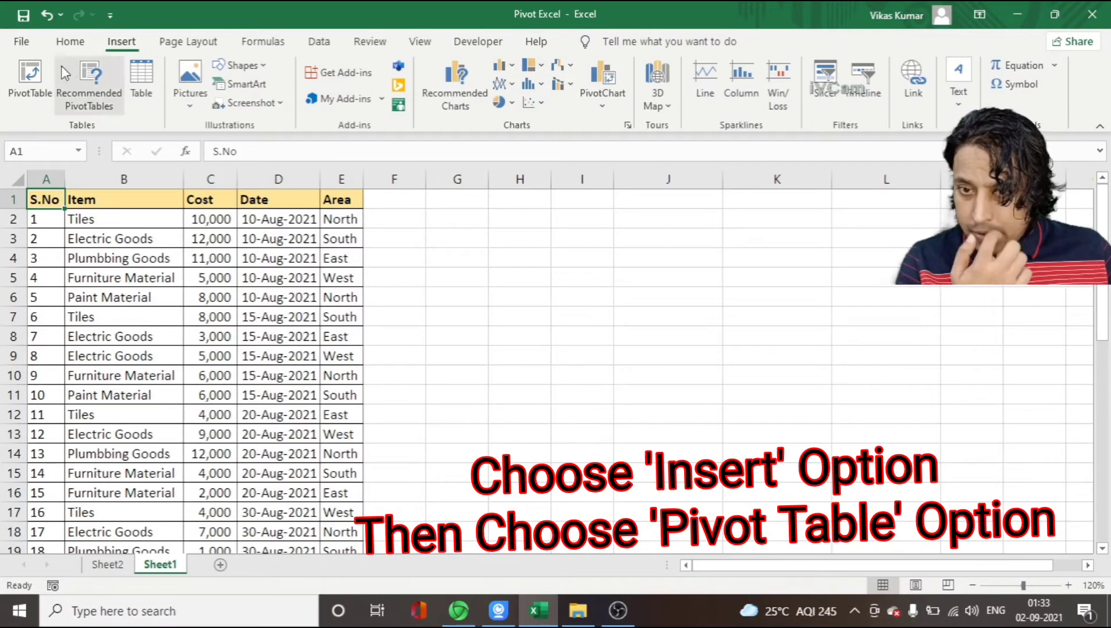
left_click(31, 85)
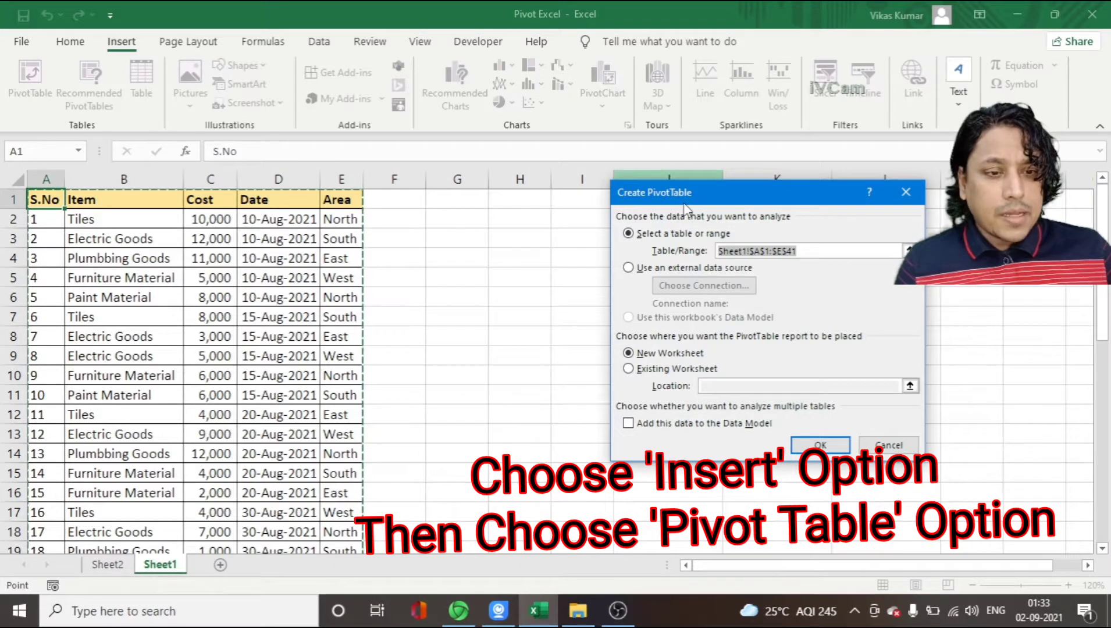
left_click(658, 372)
left_click(713, 385)
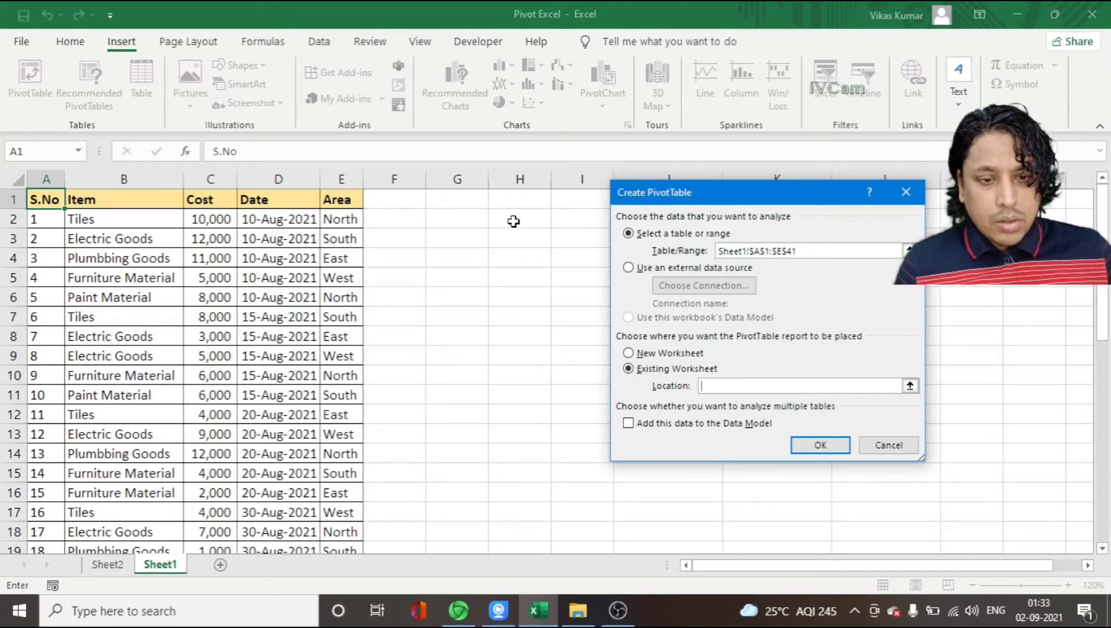
left_click(531, 222)
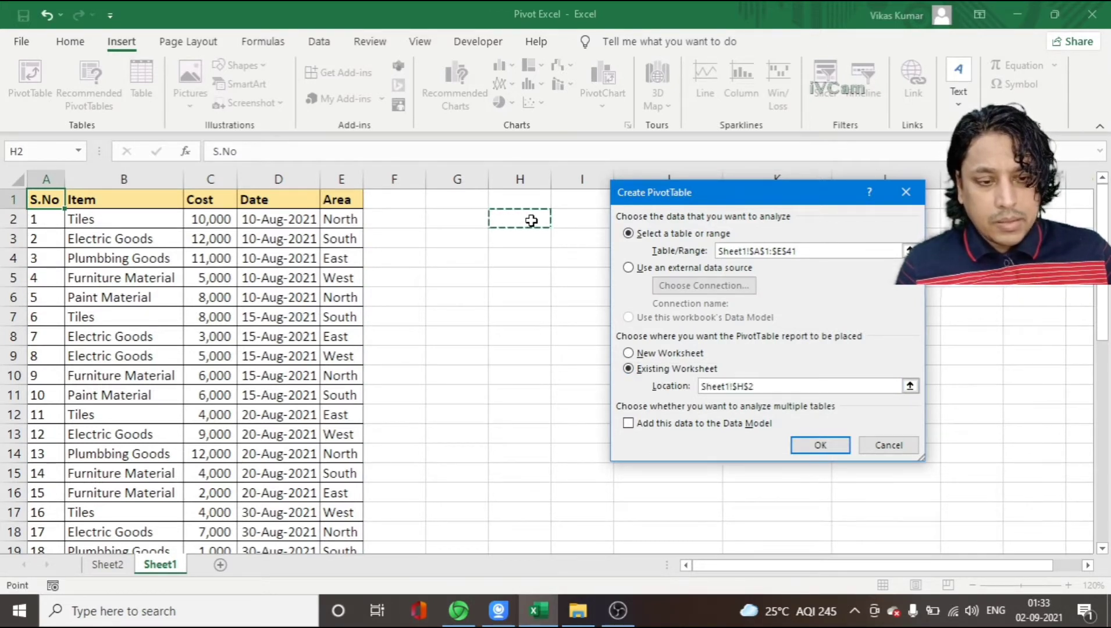
left_click(812, 447)
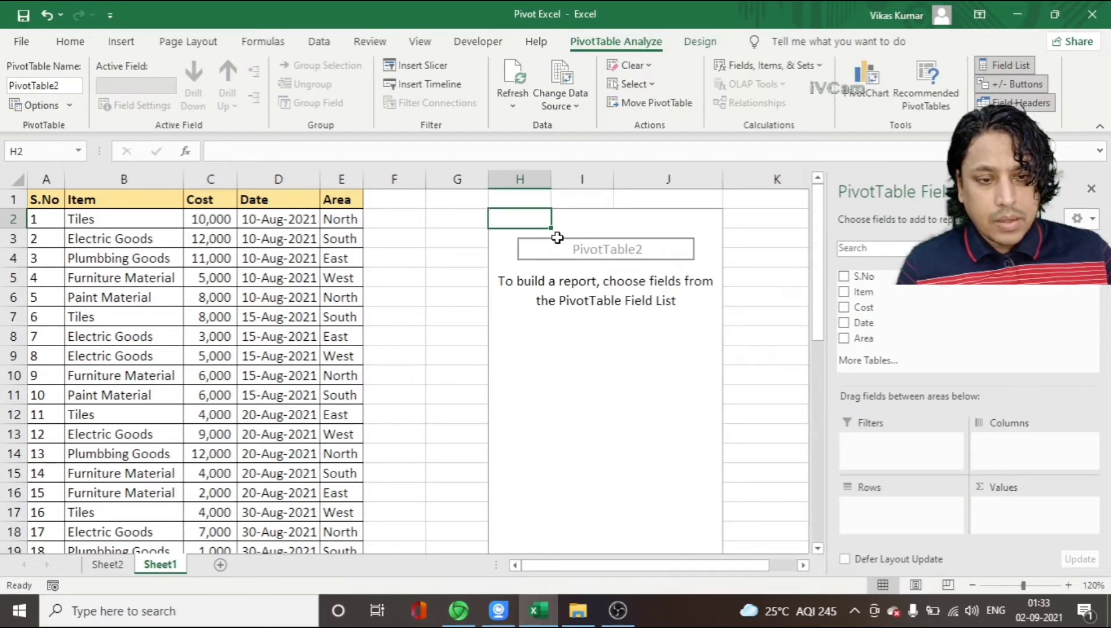
key("ctrl+z")
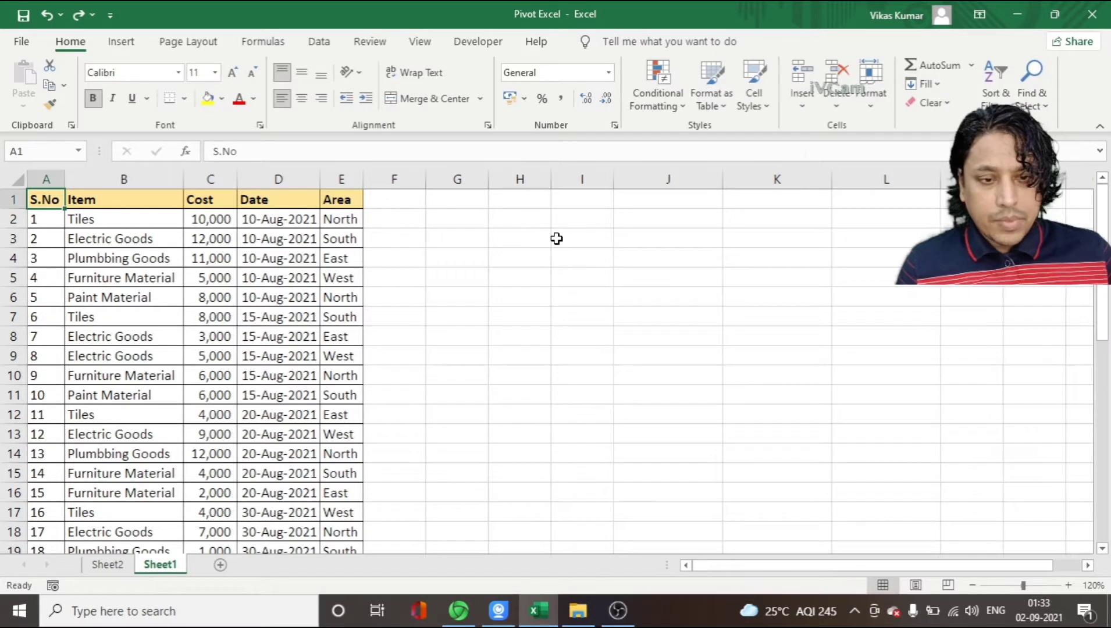
left_click(118, 46)
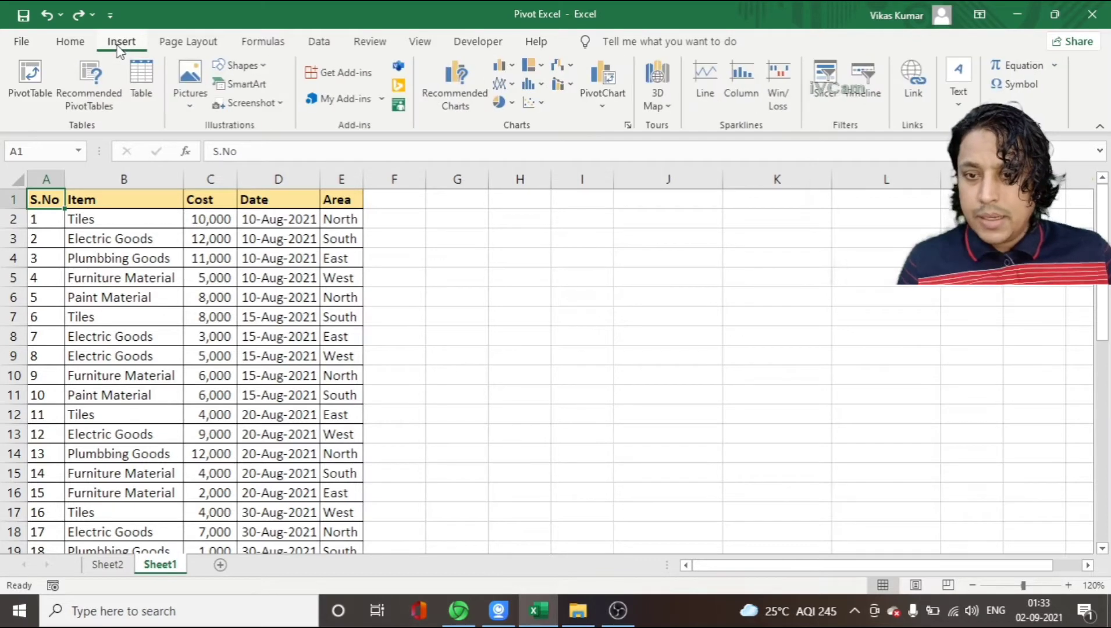
Insert a PivotTable from range A1:E41 onto a new worksheet, Sheet3
left_click(37, 77)
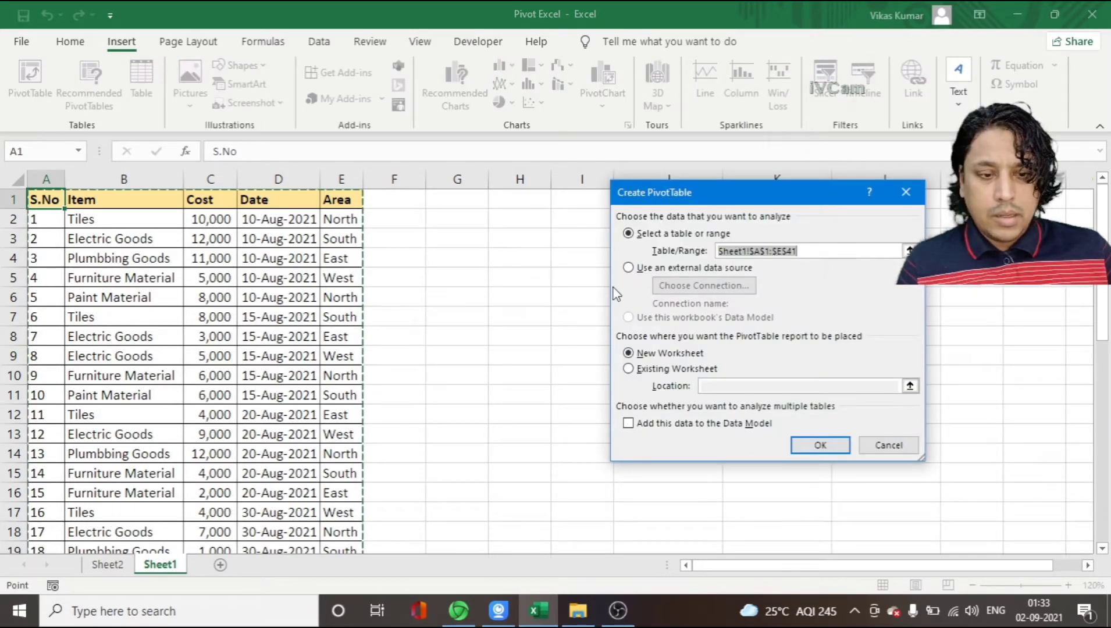
left_click(816, 446)
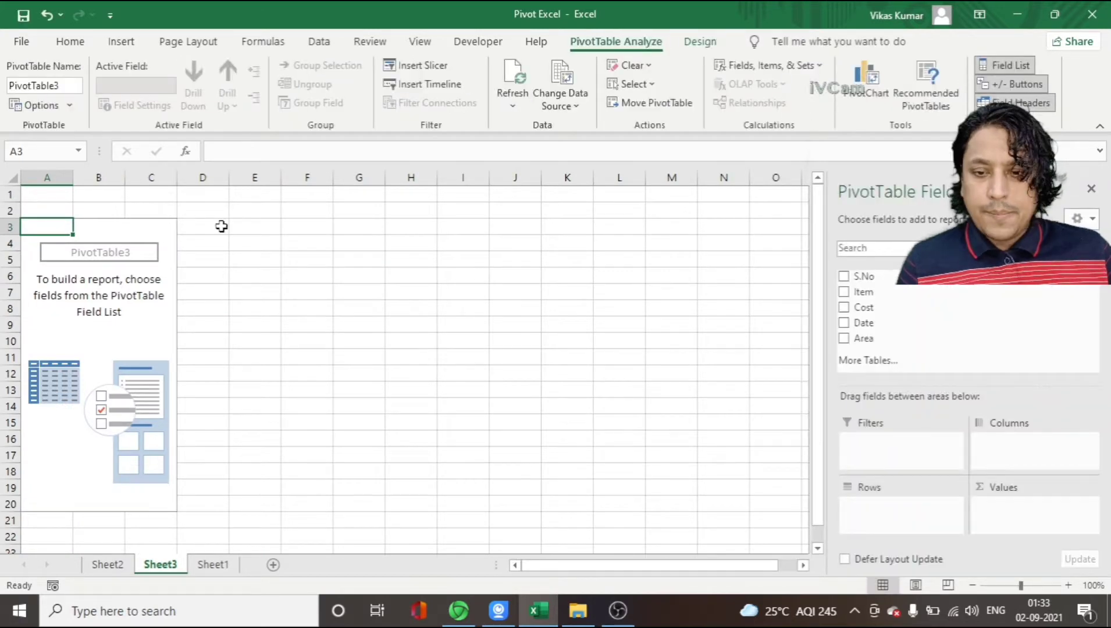
left_click(65, 406)
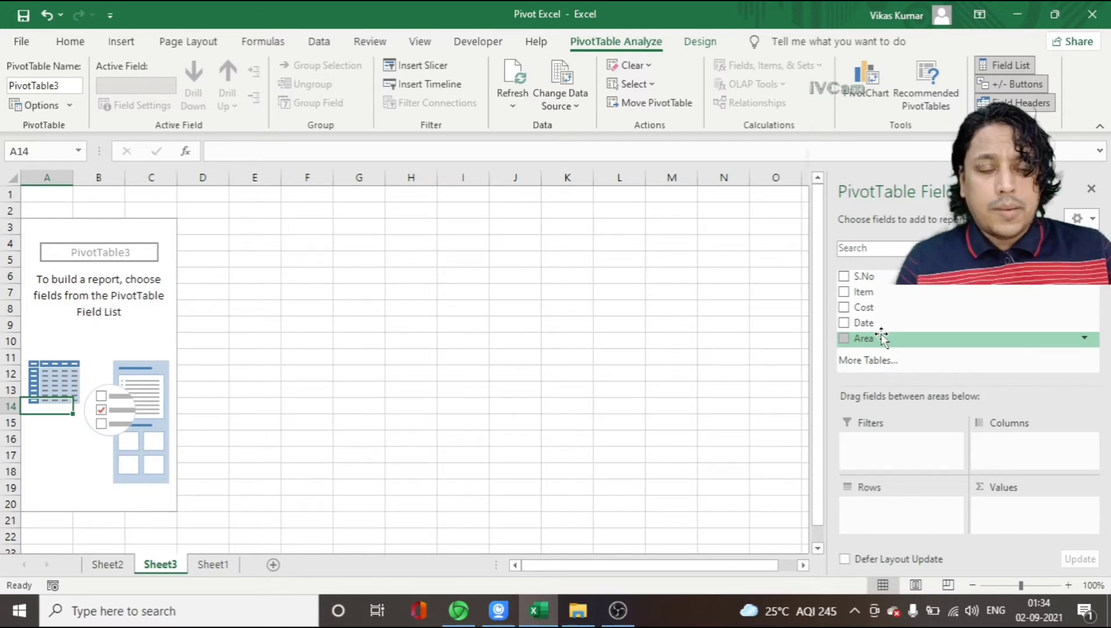
Put Item in Rows and Cost in Values, then review the five item rows
left_click_drag(863, 292, 873, 524)
mouse_move(863, 307)
left_mouse_down()
mouse_move(860, 327)
mouse_move(1000, 511)
left_mouse_up()
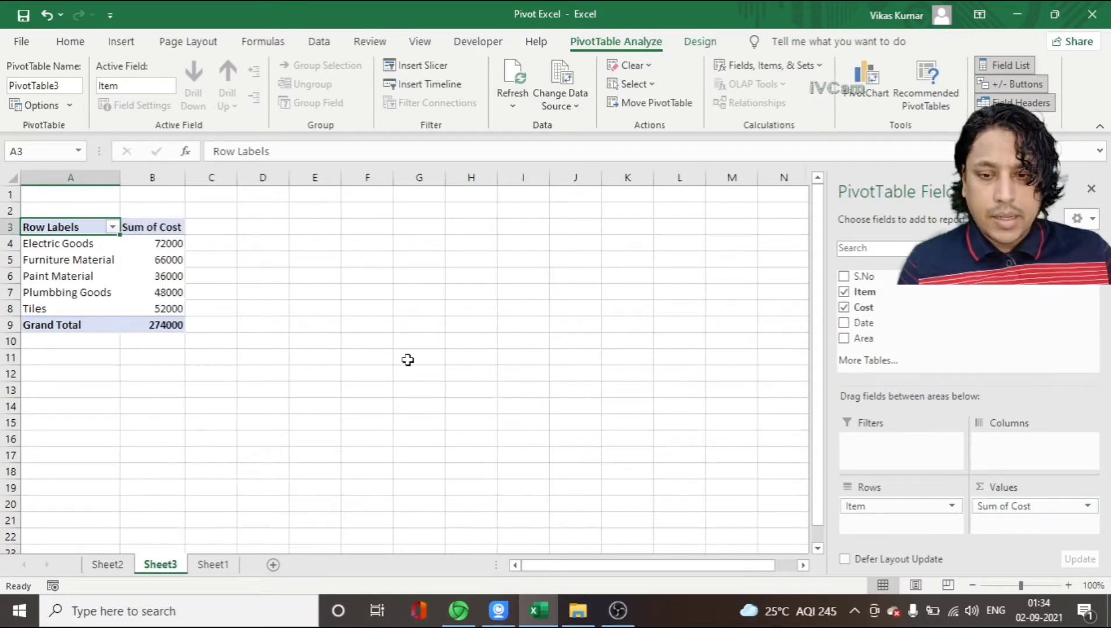
left_click(68, 245)
left_click(52, 259)
left_click(29, 276)
left_click(29, 291)
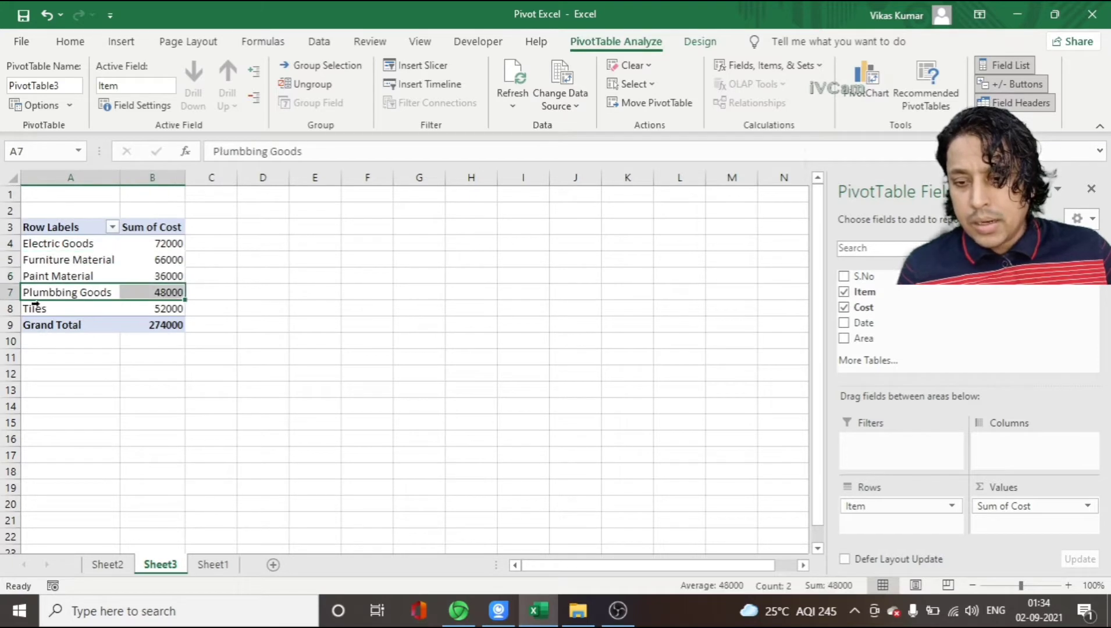
left_click(32, 308)
left_click_drag(70, 244, 80, 308)
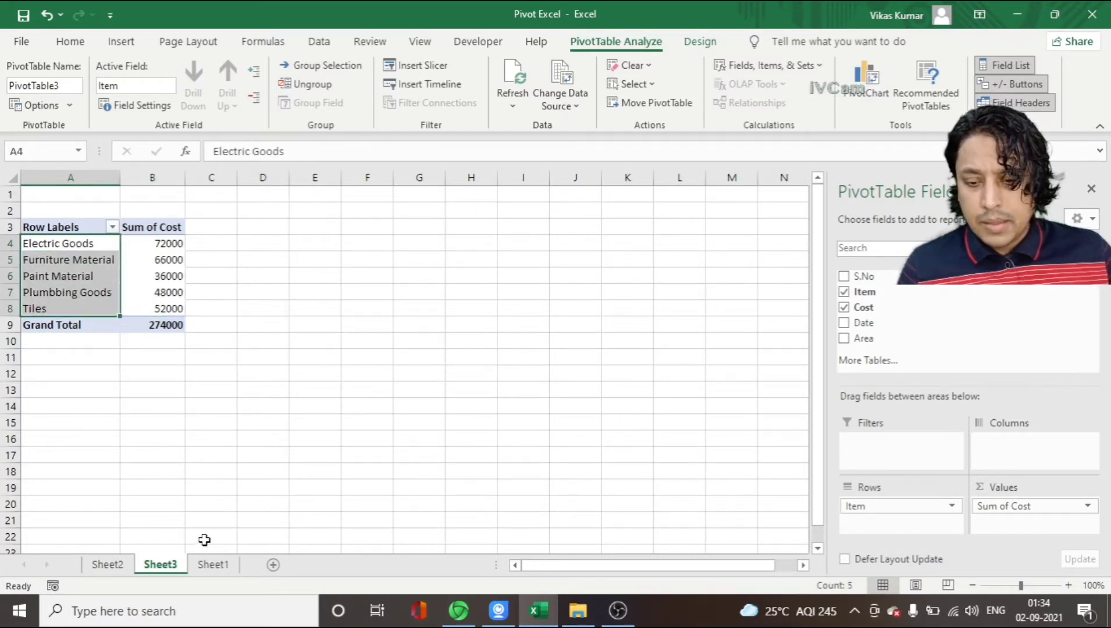
Compare against the Item column on Sheet1, then return to the PivotTable on Sheet3
left_click(212, 565)
left_click(117, 218)
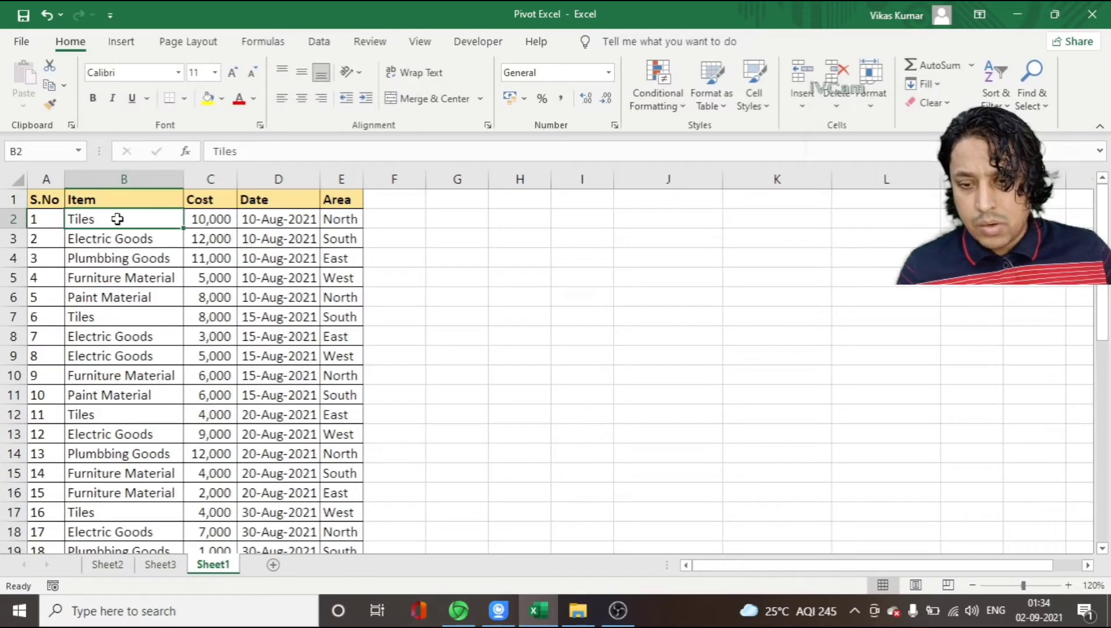
mouse_move(118, 219)
left_mouse_down()
mouse_move(143, 590)
mouse_move(139, 500)
left_mouse_up()
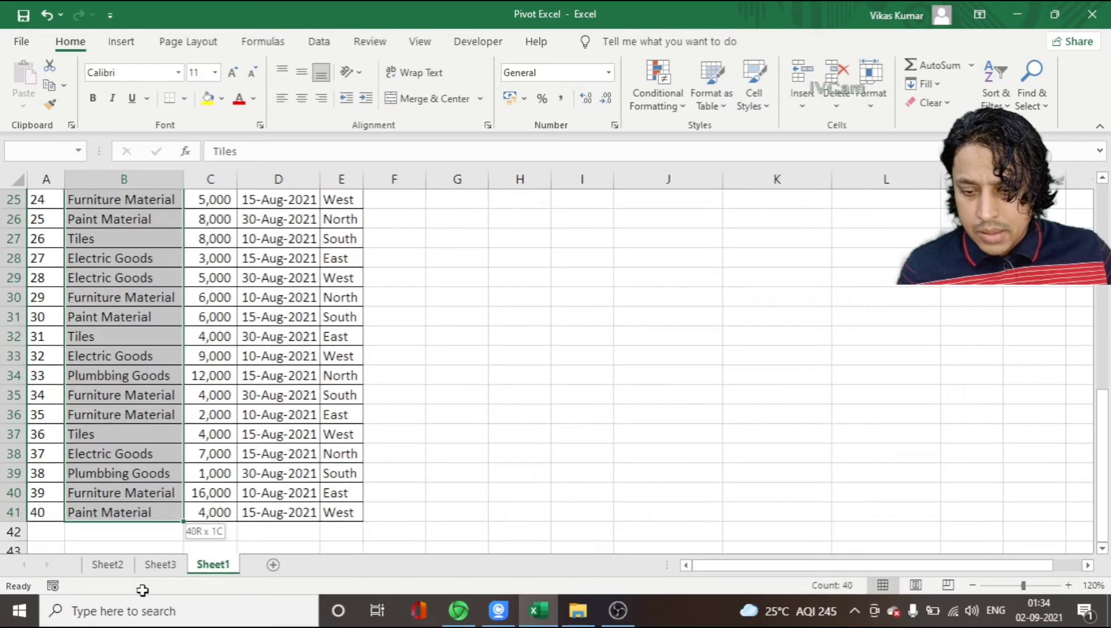
key("ctrl+Up")
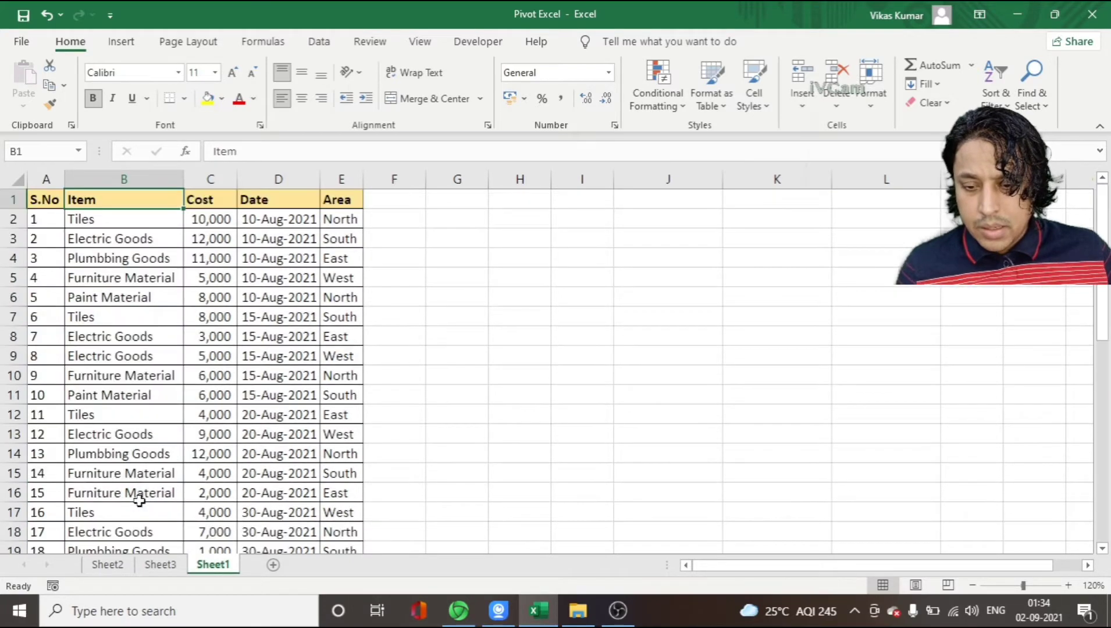
left_click(148, 564)
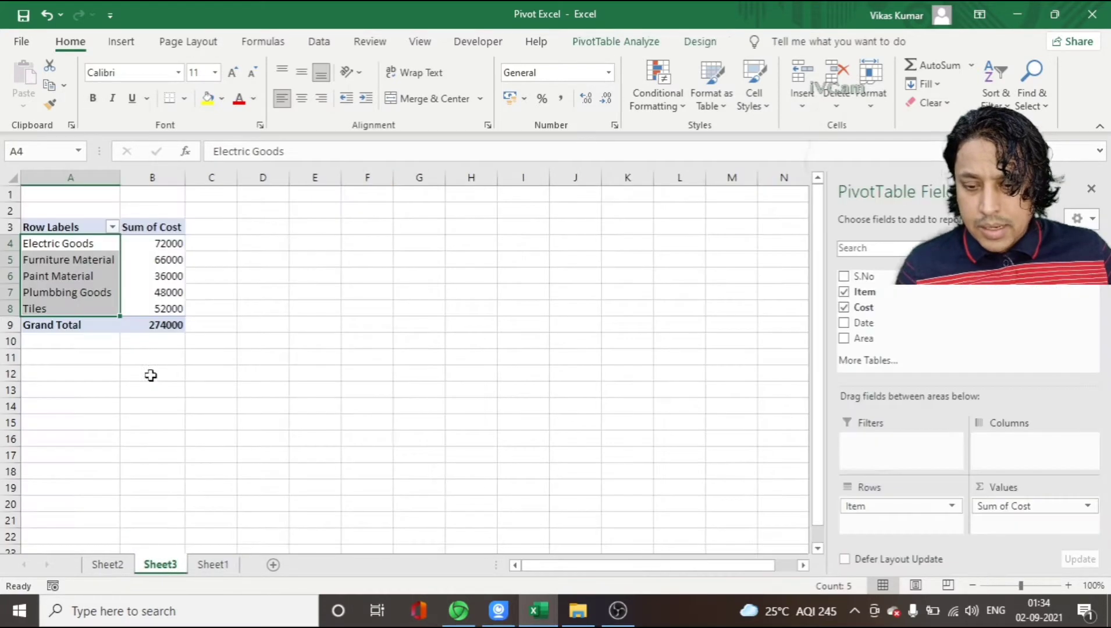
left_click(85, 245)
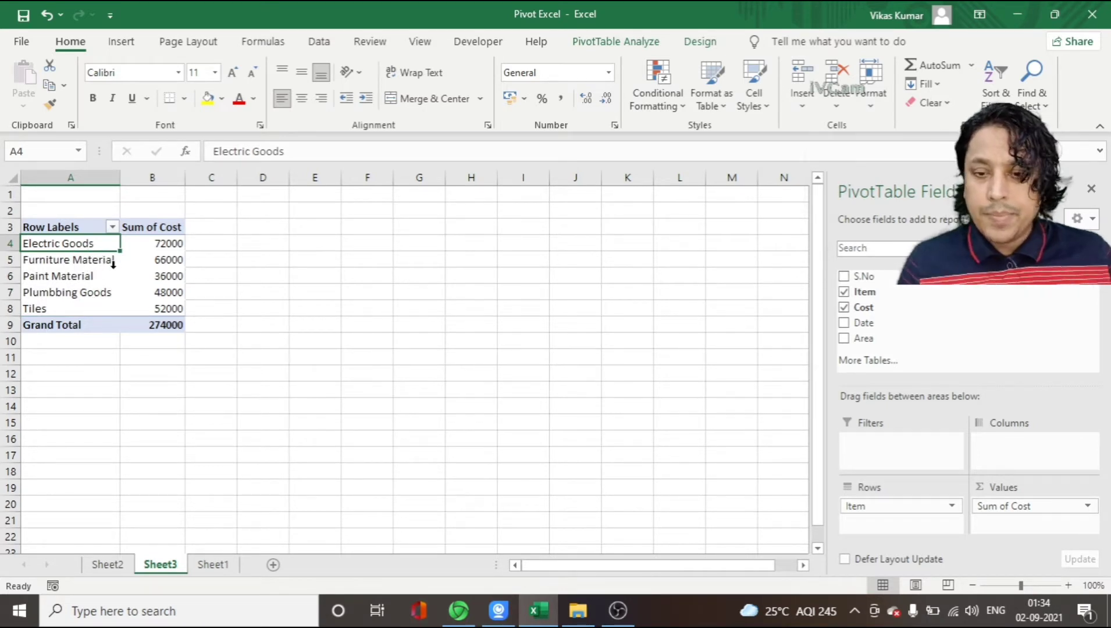
left_click(159, 240)
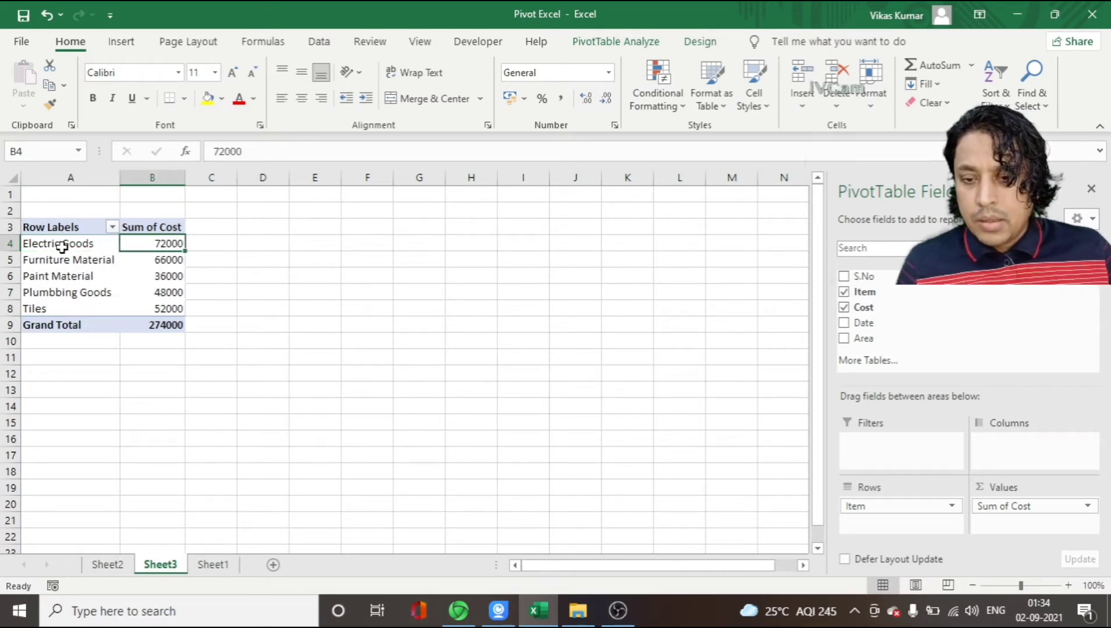
left_click(61, 246)
left_click(157, 246)
left_click(90, 264)
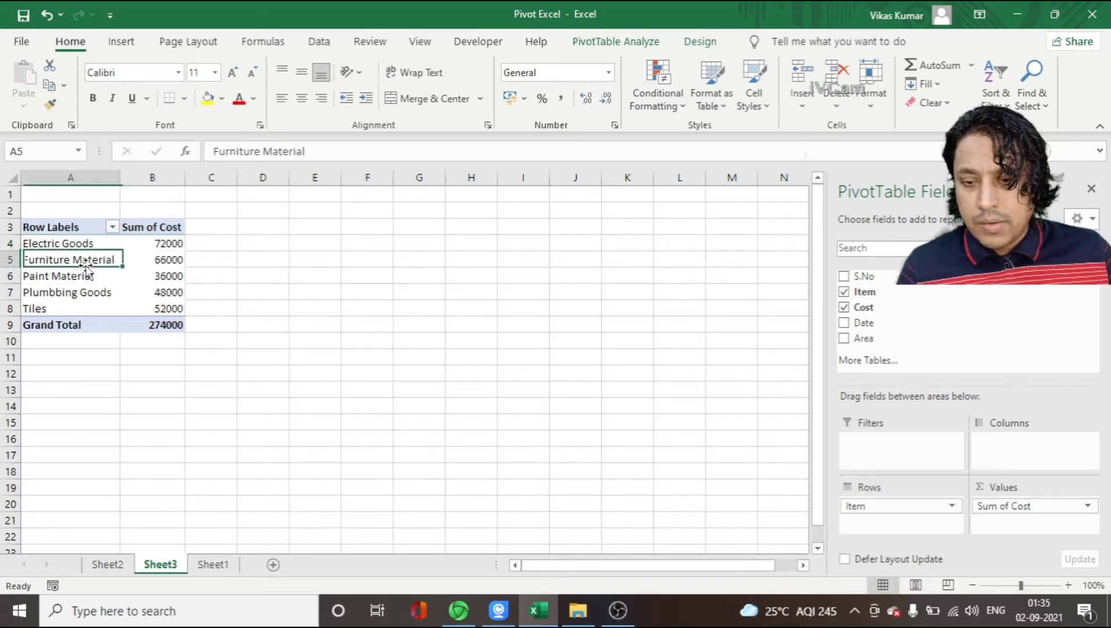
left_click(144, 262)
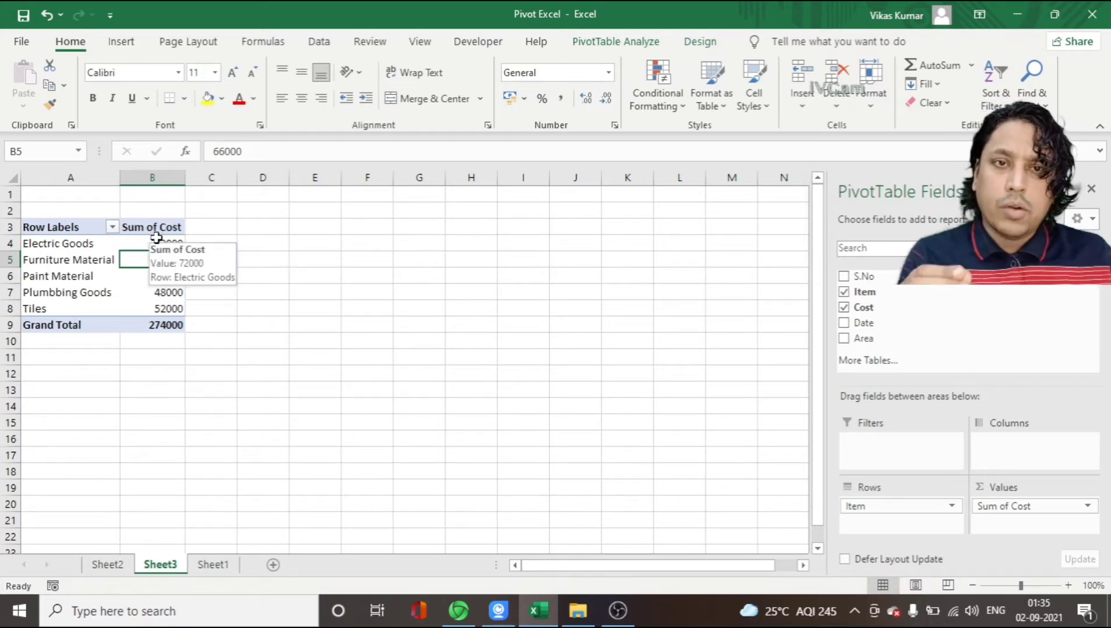
left_click(149, 228)
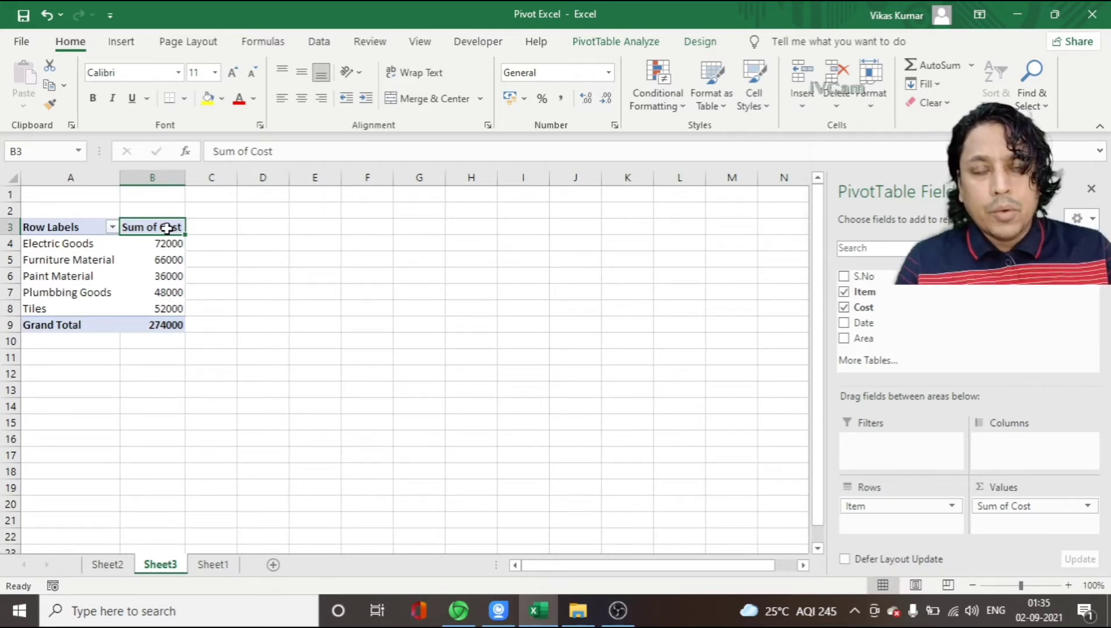
left_click(154, 325)
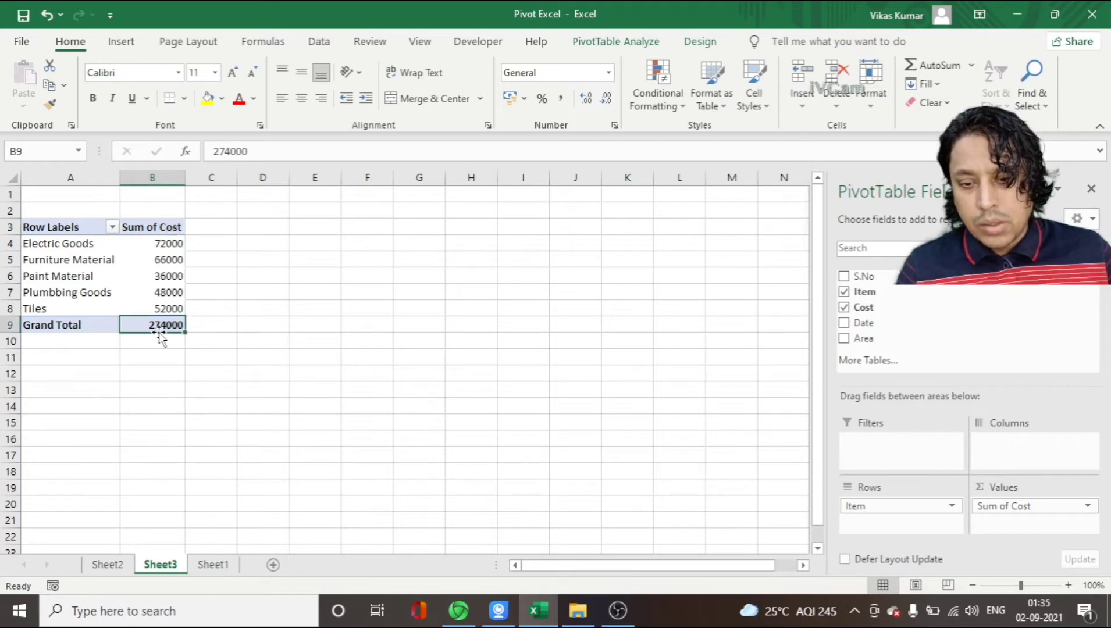
left_click(72, 243)
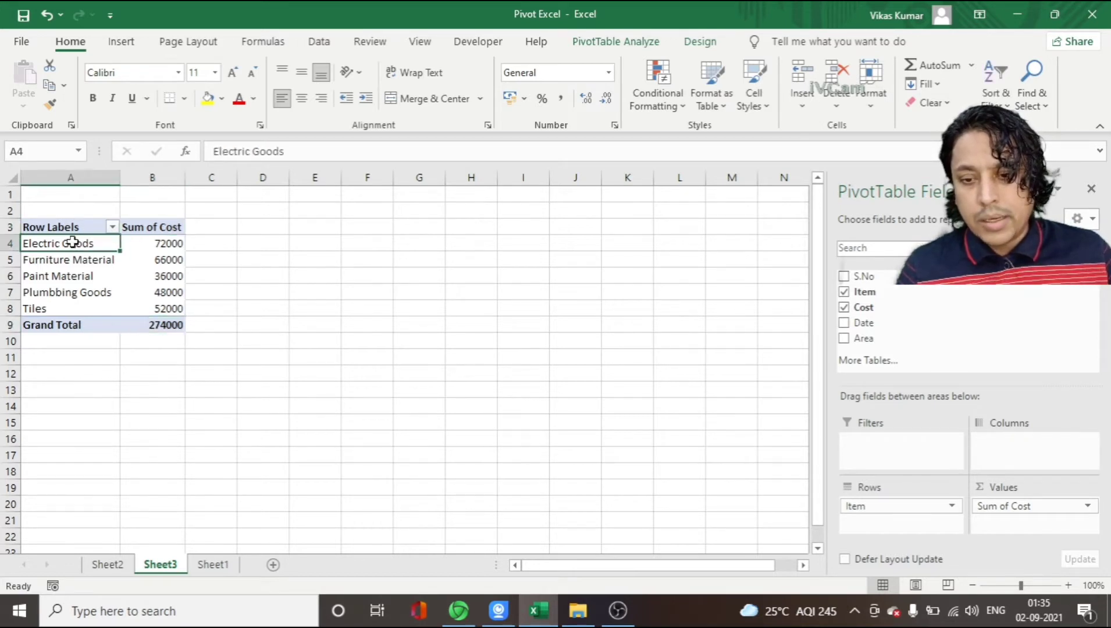
left_click(161, 250)
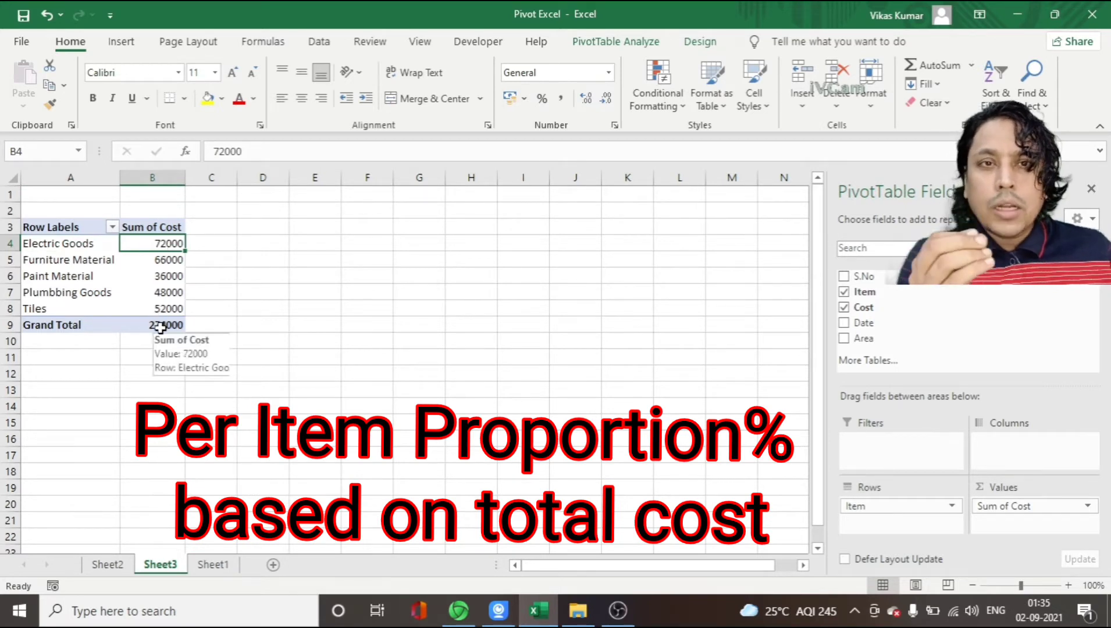
mouse_move(161, 325)
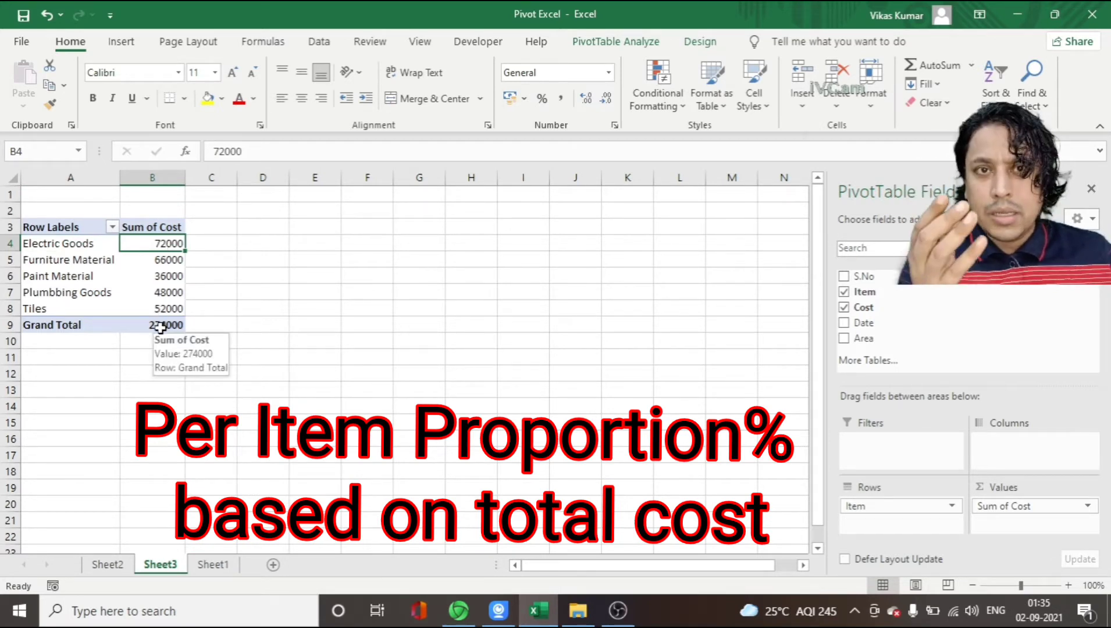
left_click(161, 326)
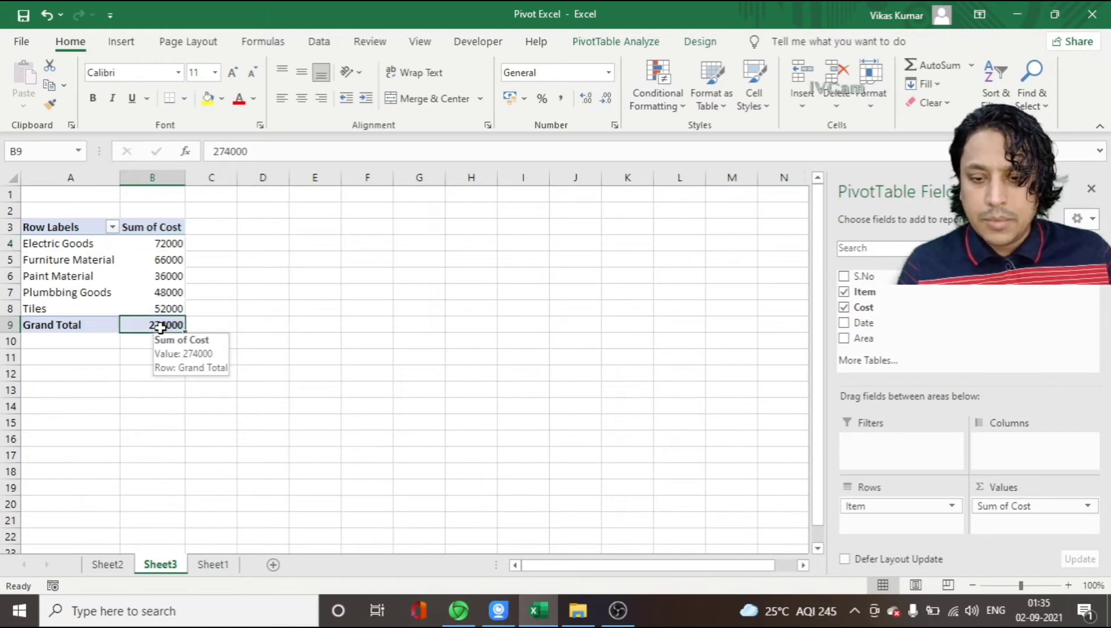
Add Cost to Values again and show Sum of Cost2 as % of Grand Total
left_click_drag(863, 308, 986, 526)
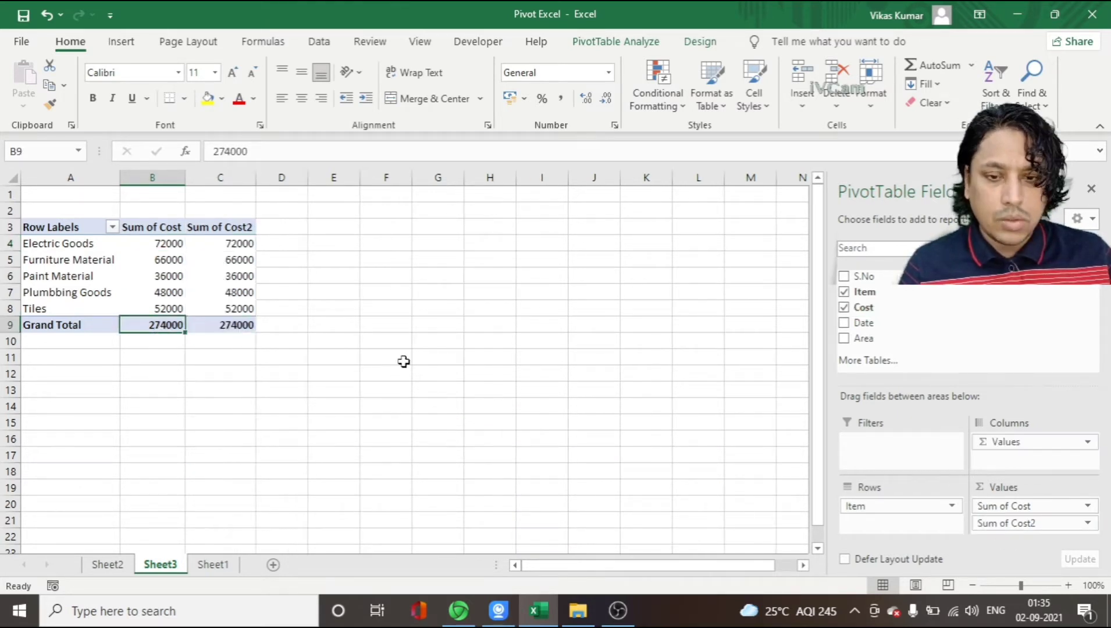
left_click(210, 229)
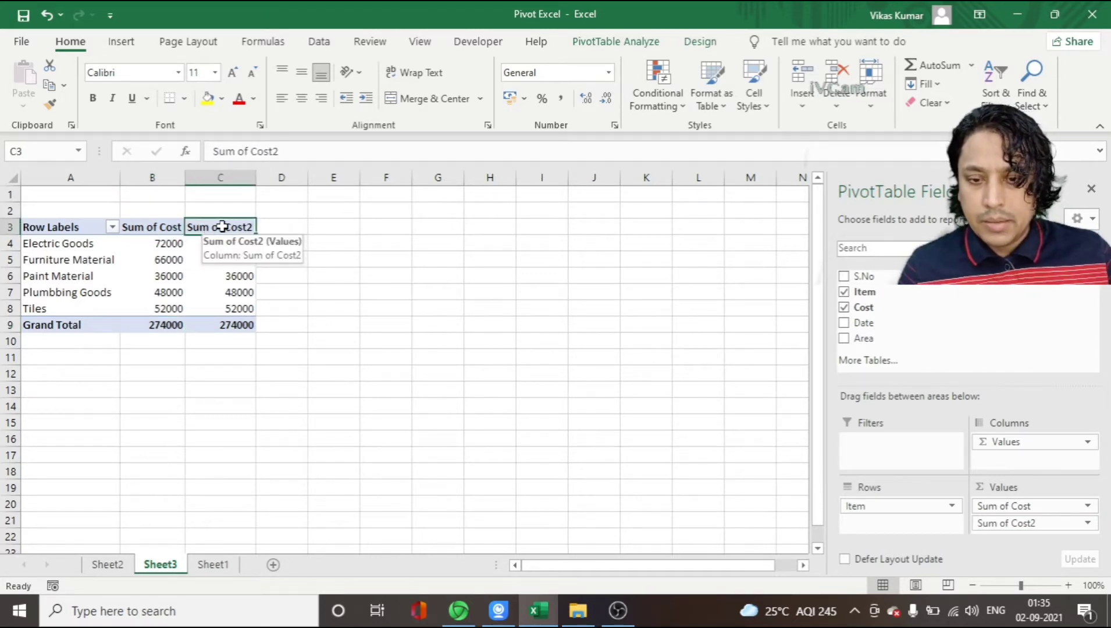
right_click(222, 227)
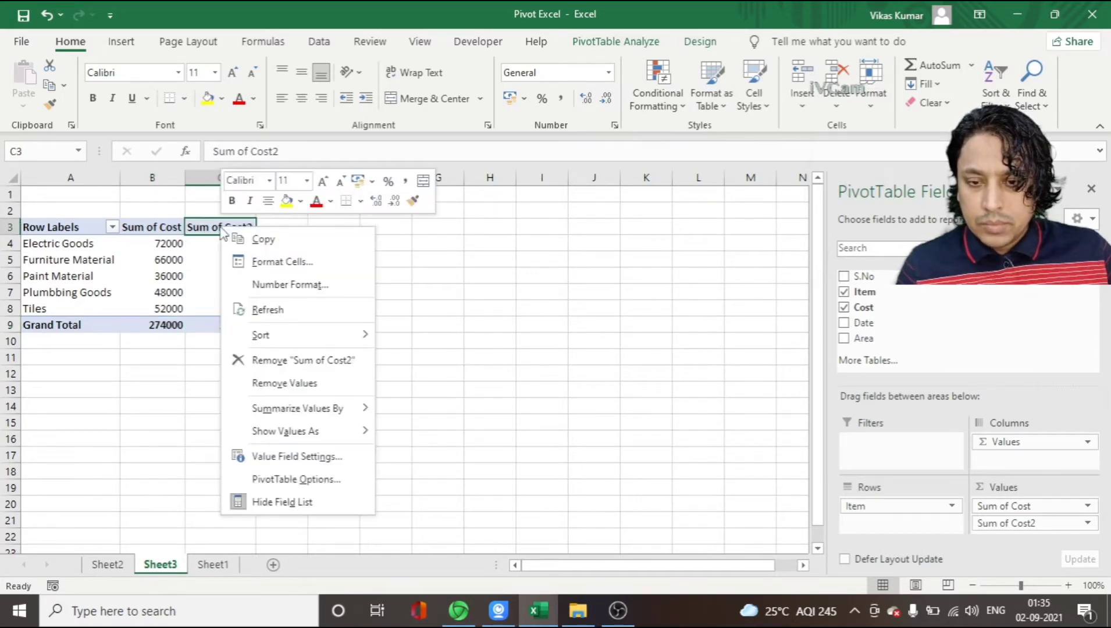
left_click(297, 456)
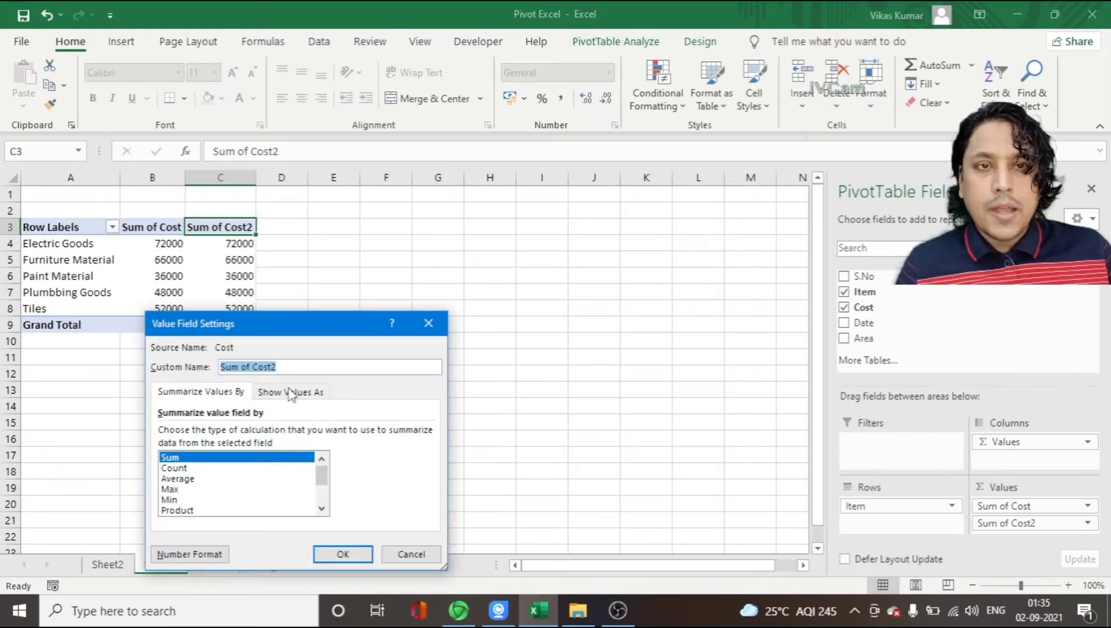
left_click(290, 393)
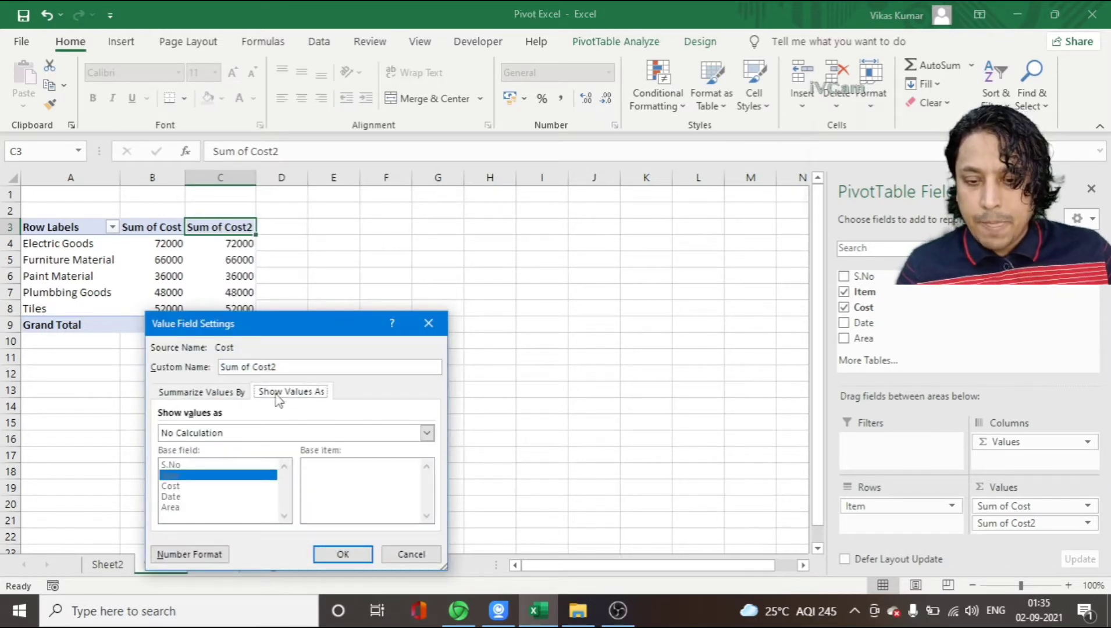
left_click(230, 433)
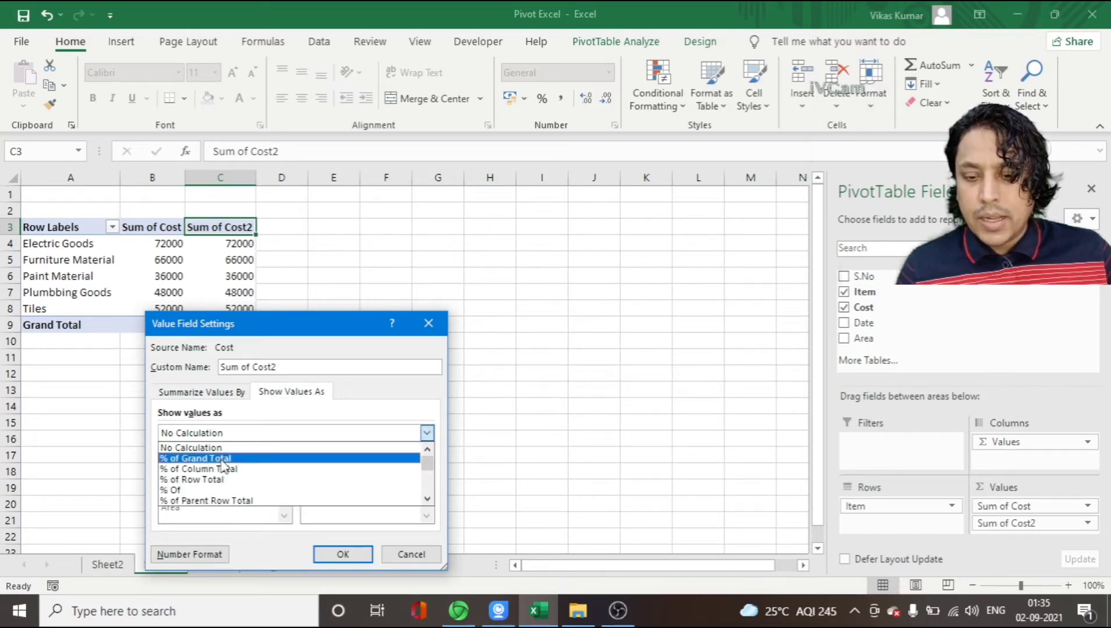
left_click(221, 459)
left_click(343, 554)
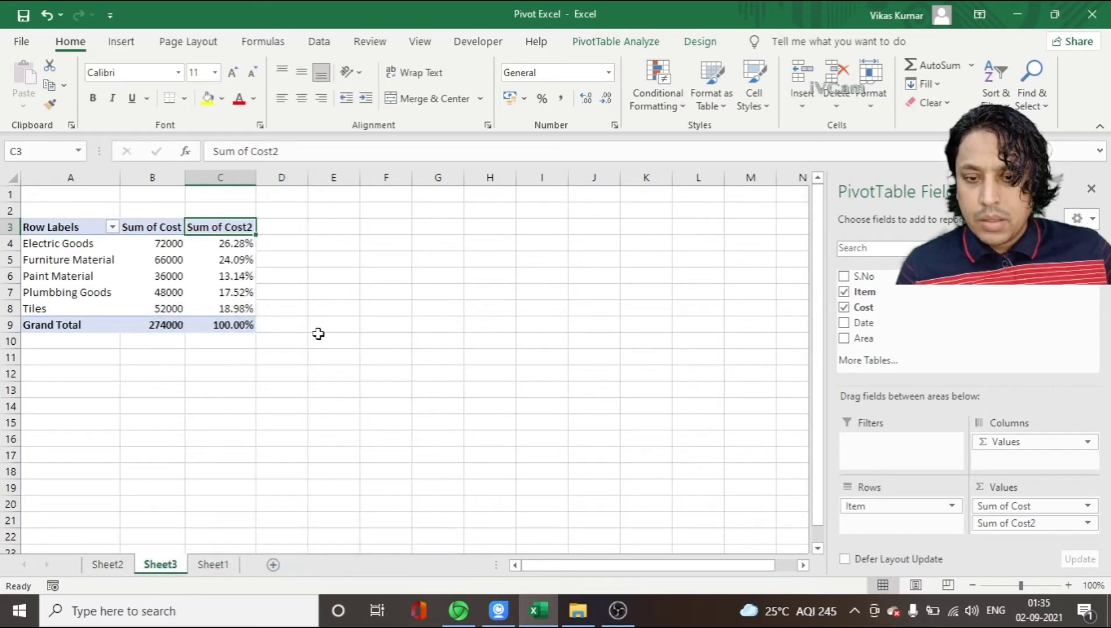
left_click(235, 244)
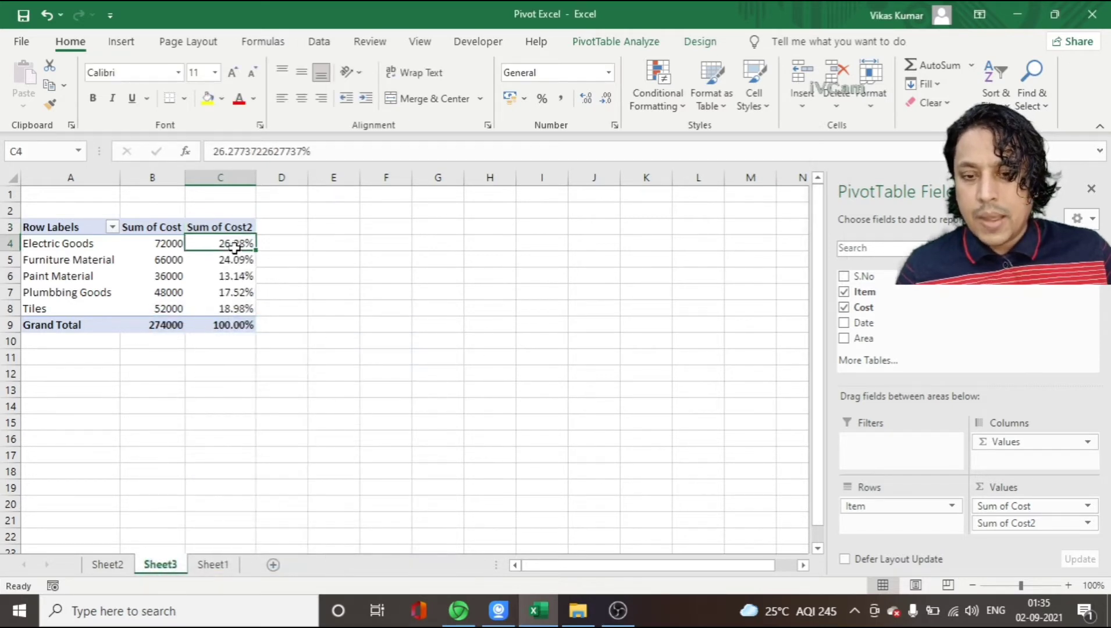
left_click(81, 247)
left_click(211, 250)
left_click(172, 246)
left_click(239, 244)
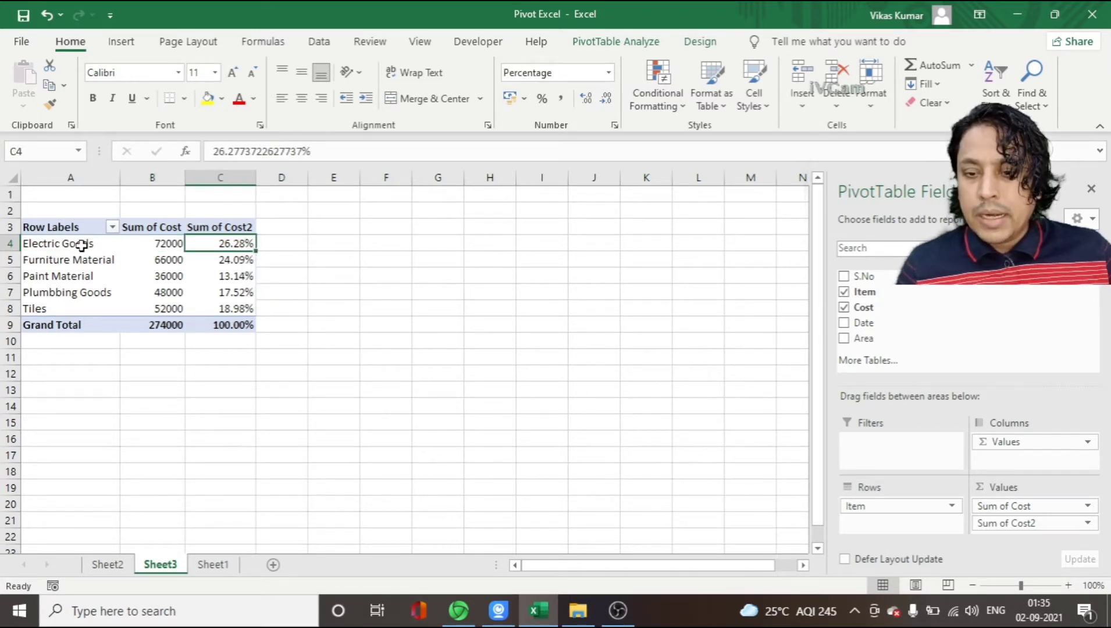
left_click(167, 324)
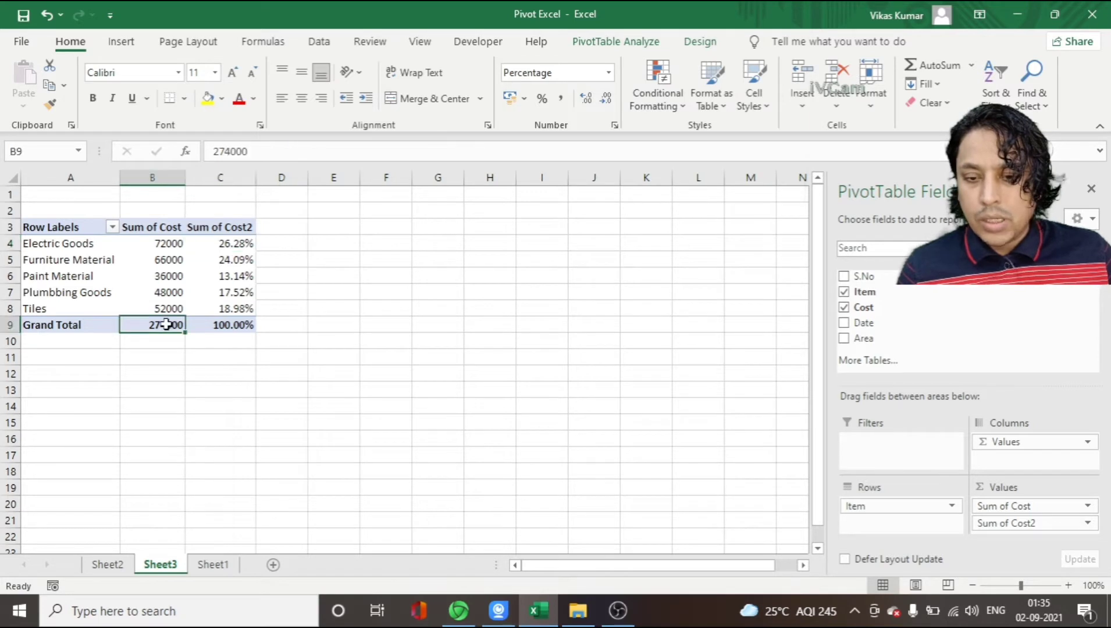
left_click(239, 244)
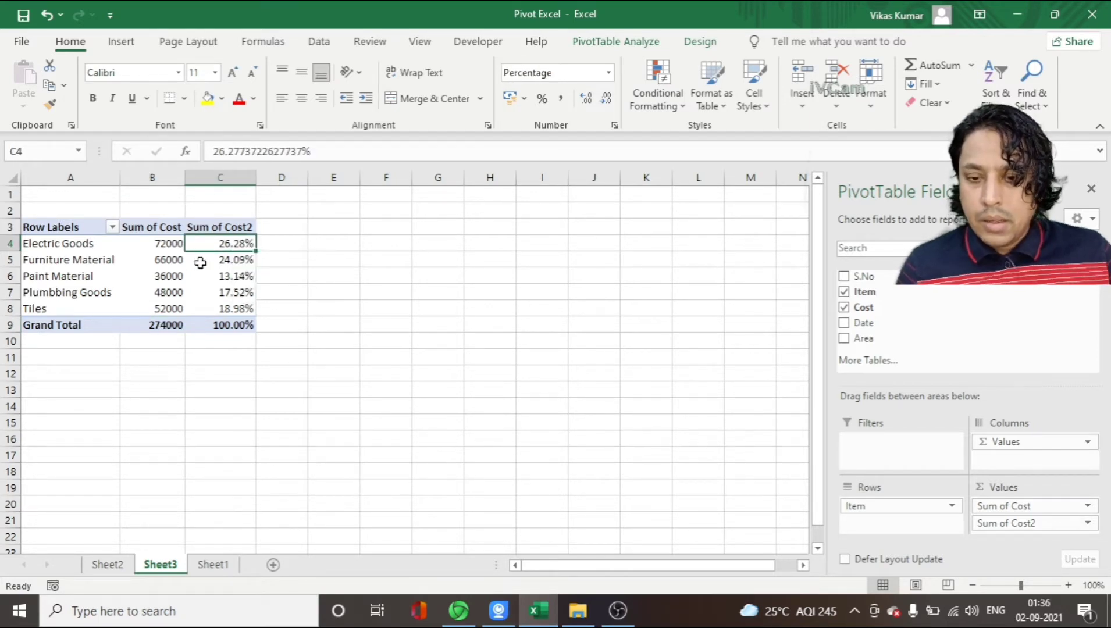
left_click(222, 260)
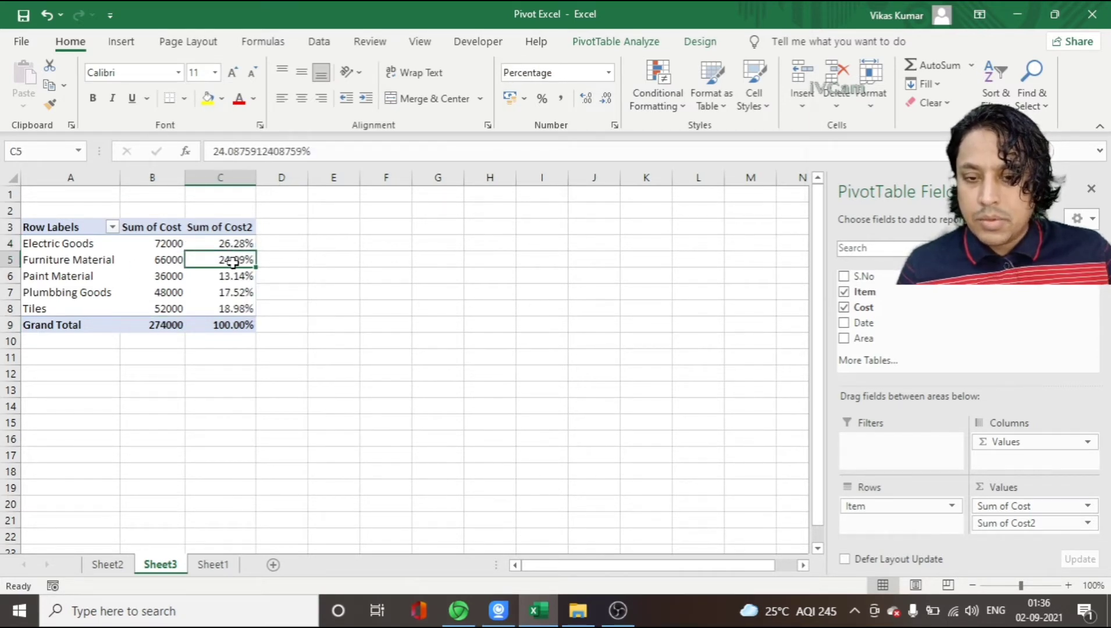
left_click(228, 277)
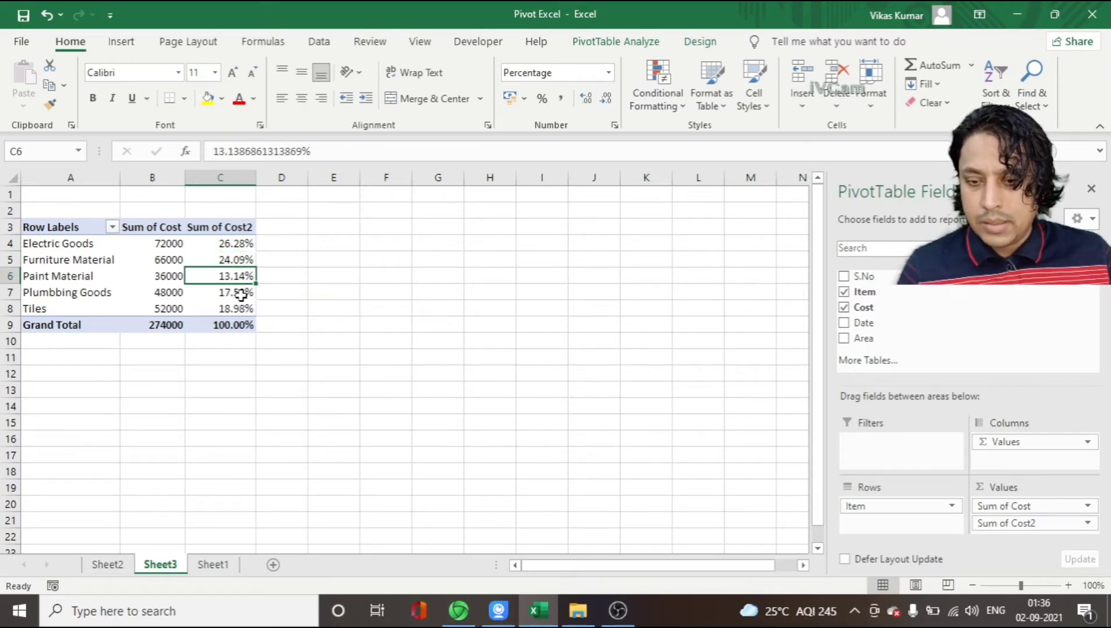
left_click(159, 228)
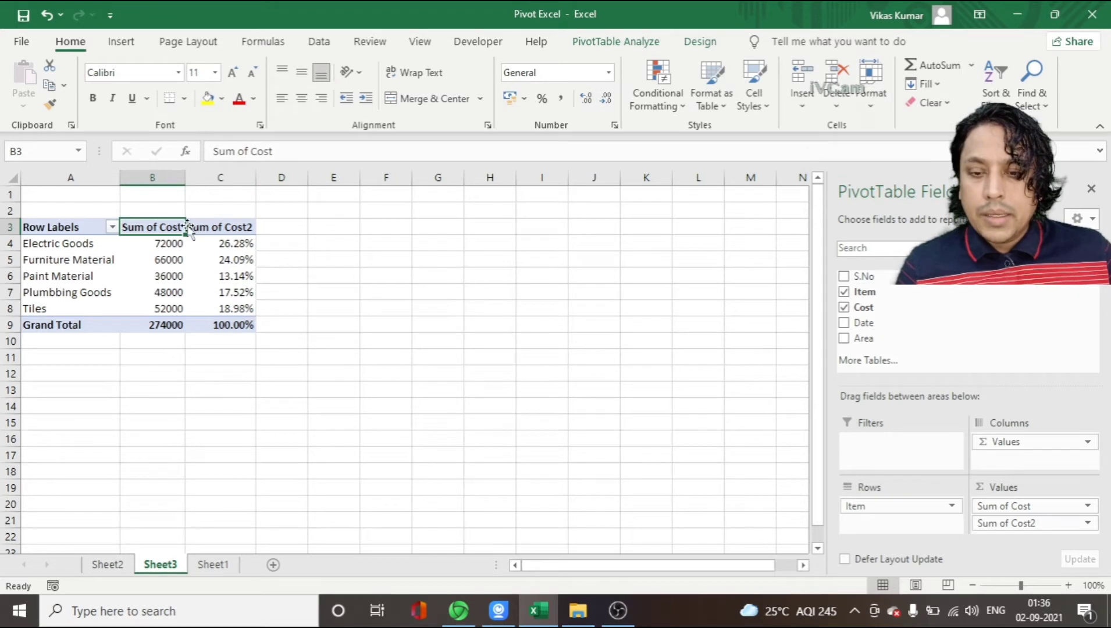
mouse_move(863, 307)
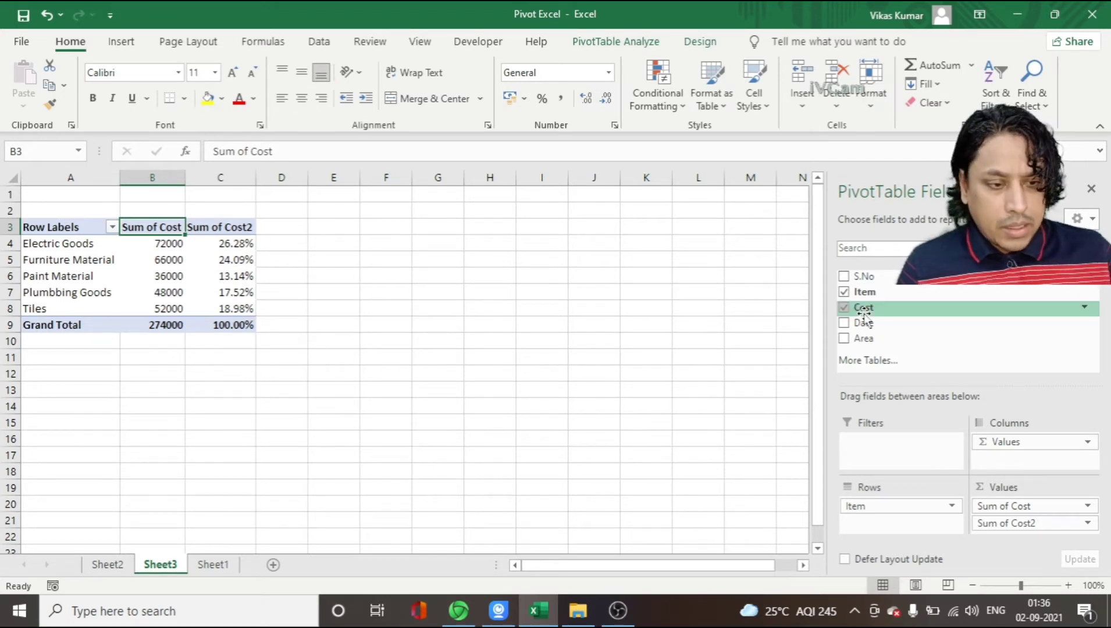
left_click_drag(864, 314, 1012, 527)
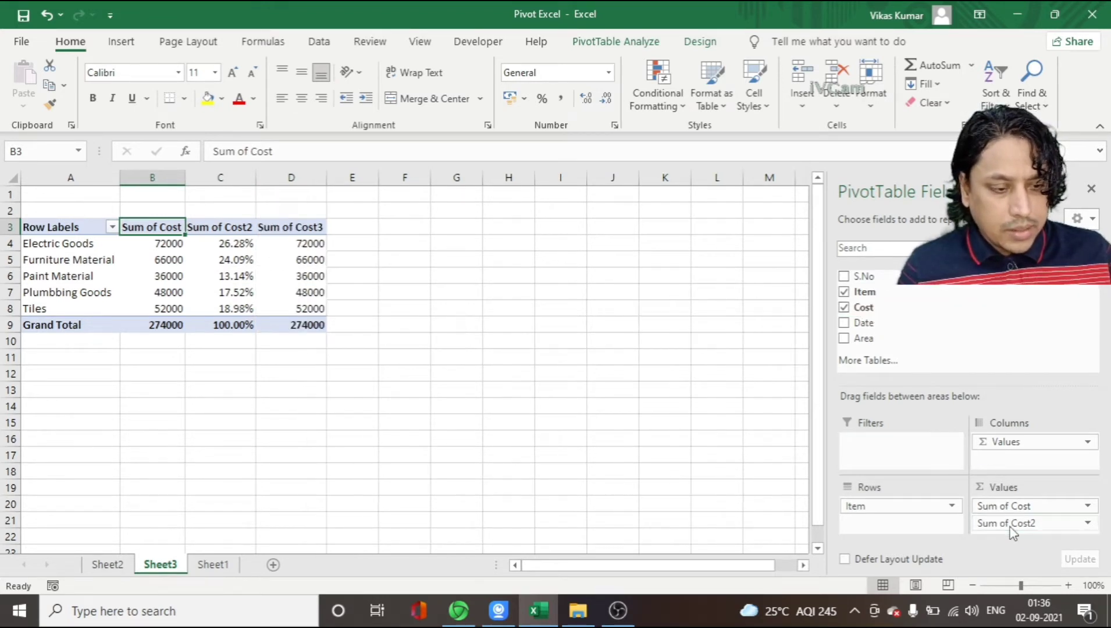
Show Sum of Cost3 as Rank Largest to Smallest by Item, with Electric Goods ranked 1
left_click(289, 228)
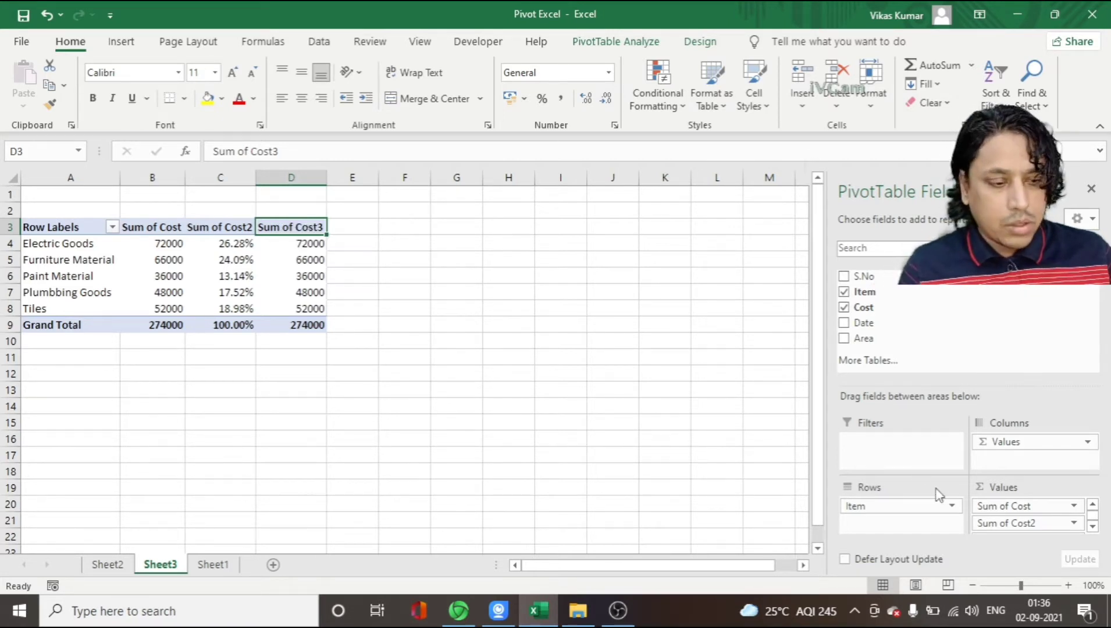
left_click(1092, 528)
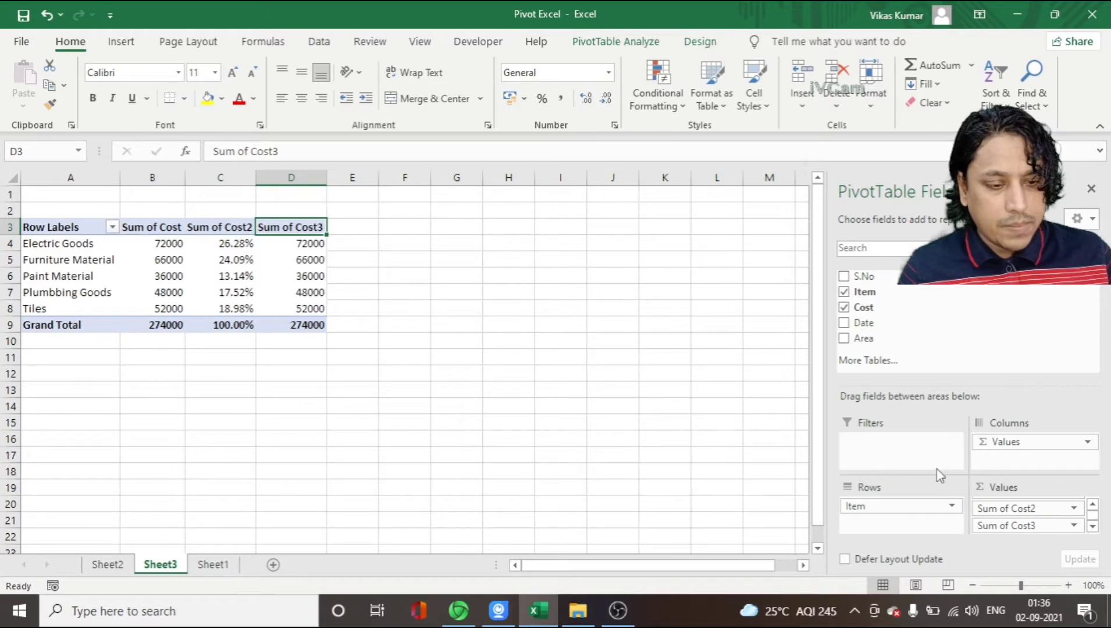
right_click(275, 227)
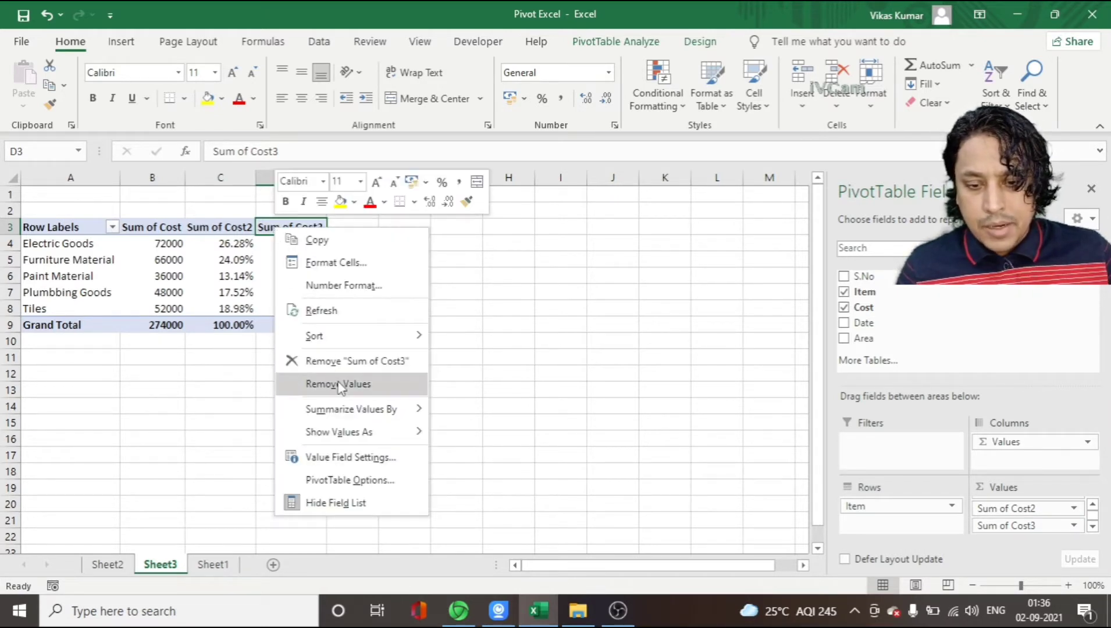
left_click(348, 458)
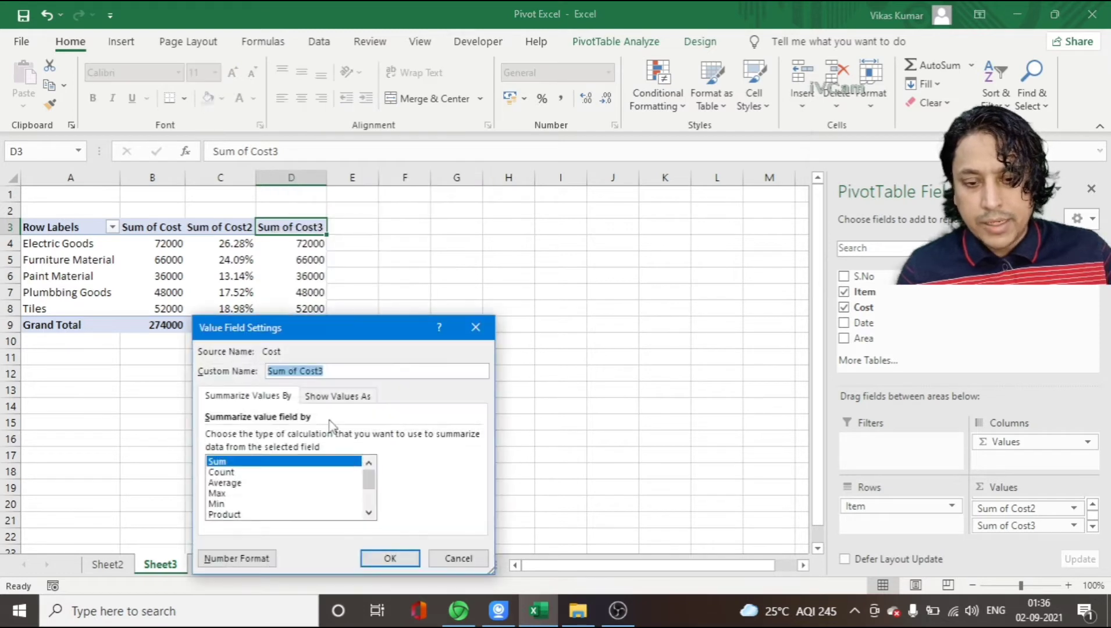
left_click(330, 397)
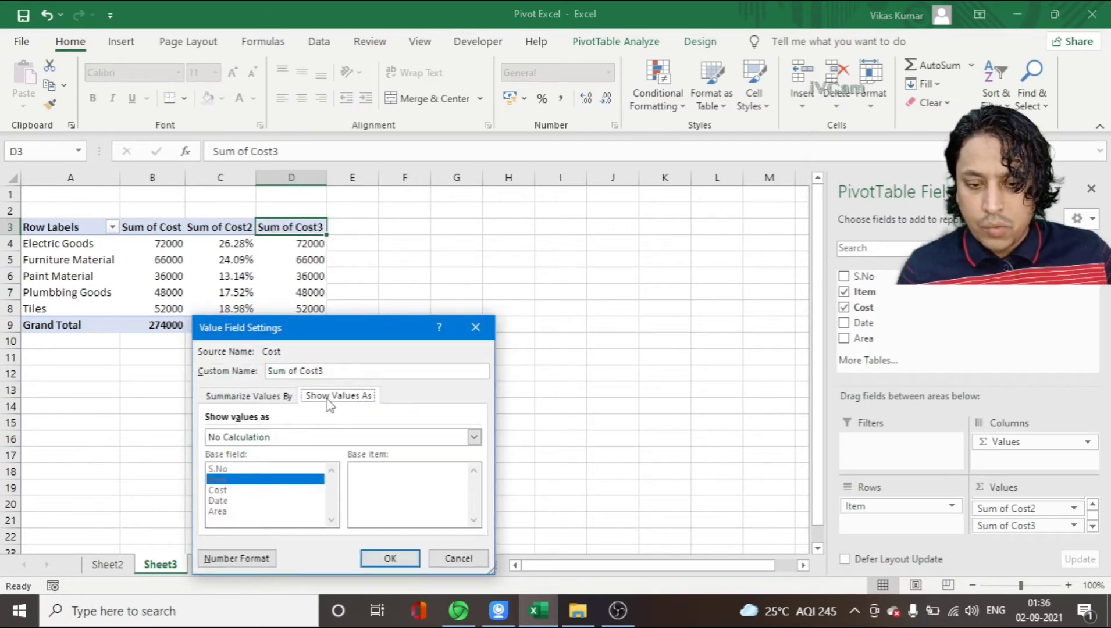
left_click(474, 437)
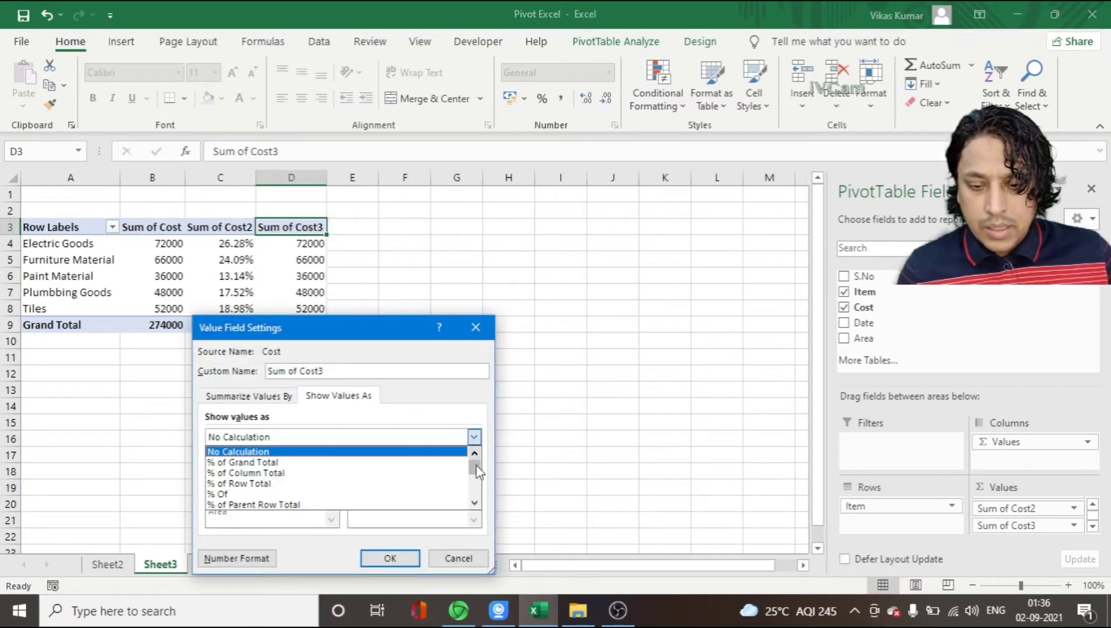
left_click_drag(476, 465, 474, 489)
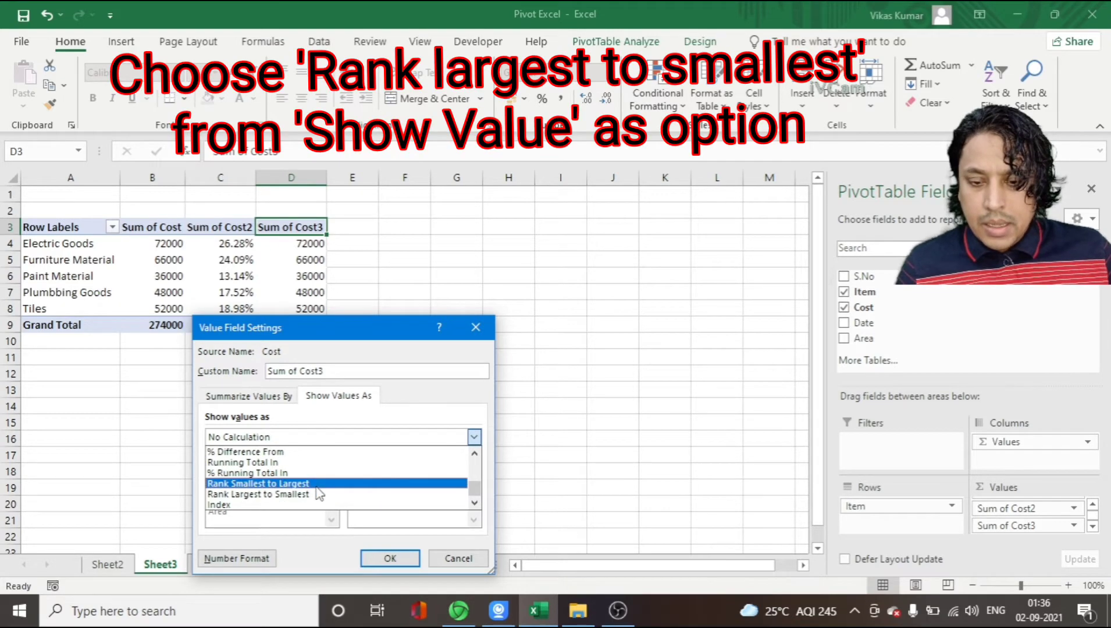
left_click(309, 494)
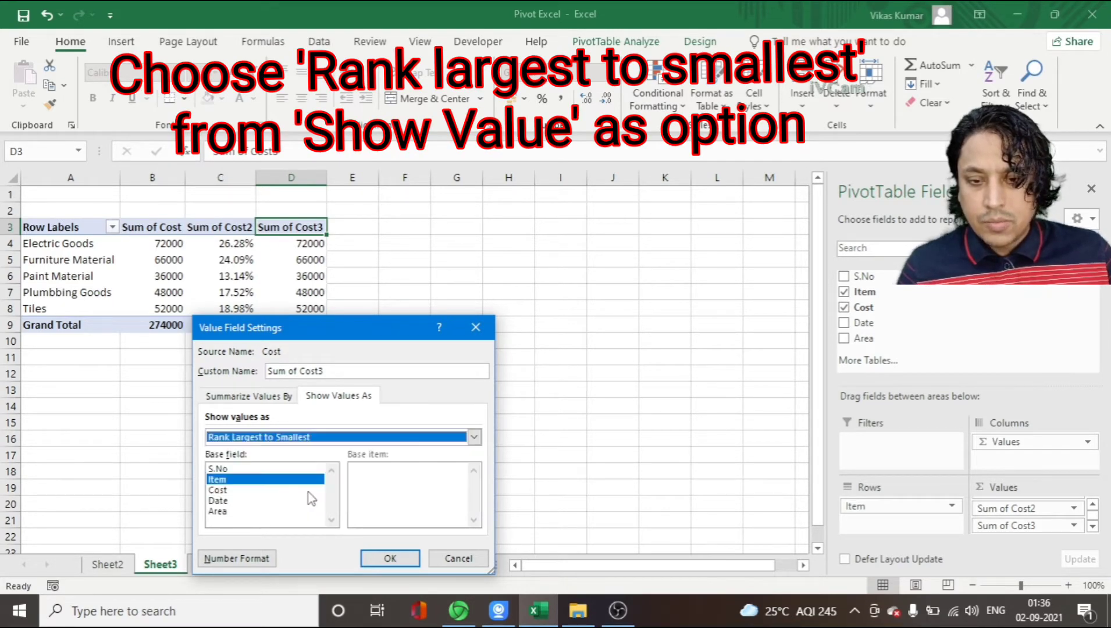
left_click(396, 552)
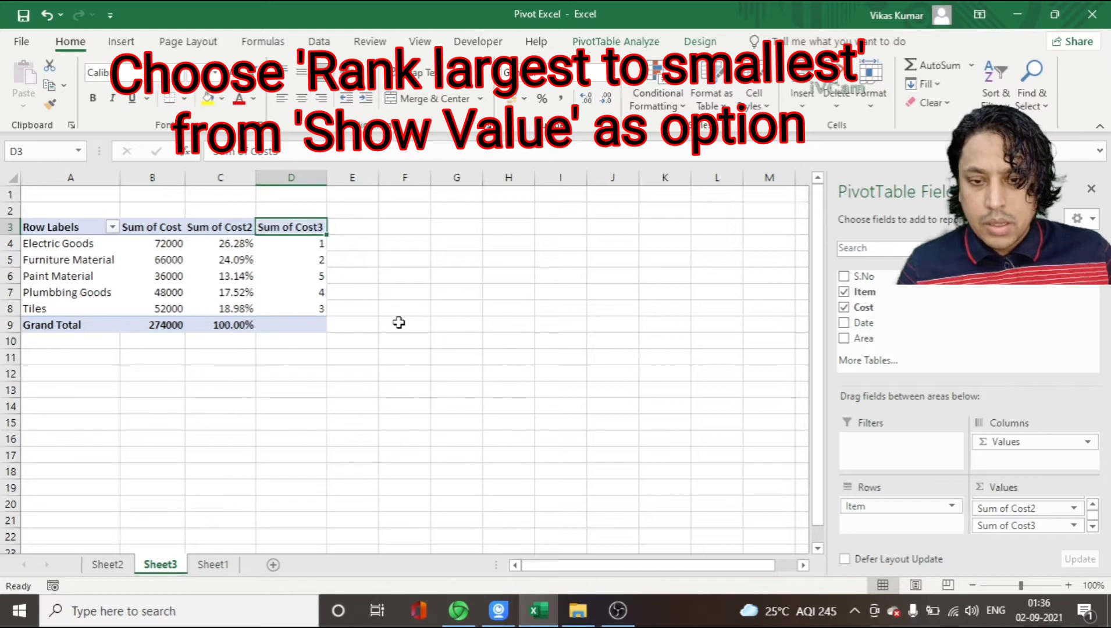
left_click(56, 246)
left_click(149, 244)
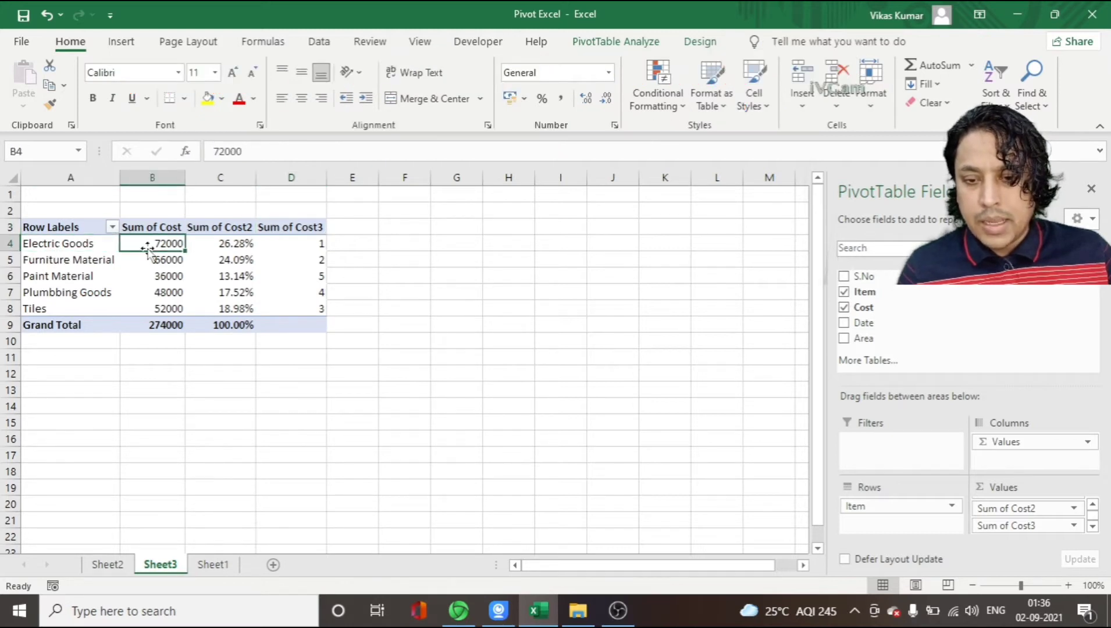
left_click(280, 241)
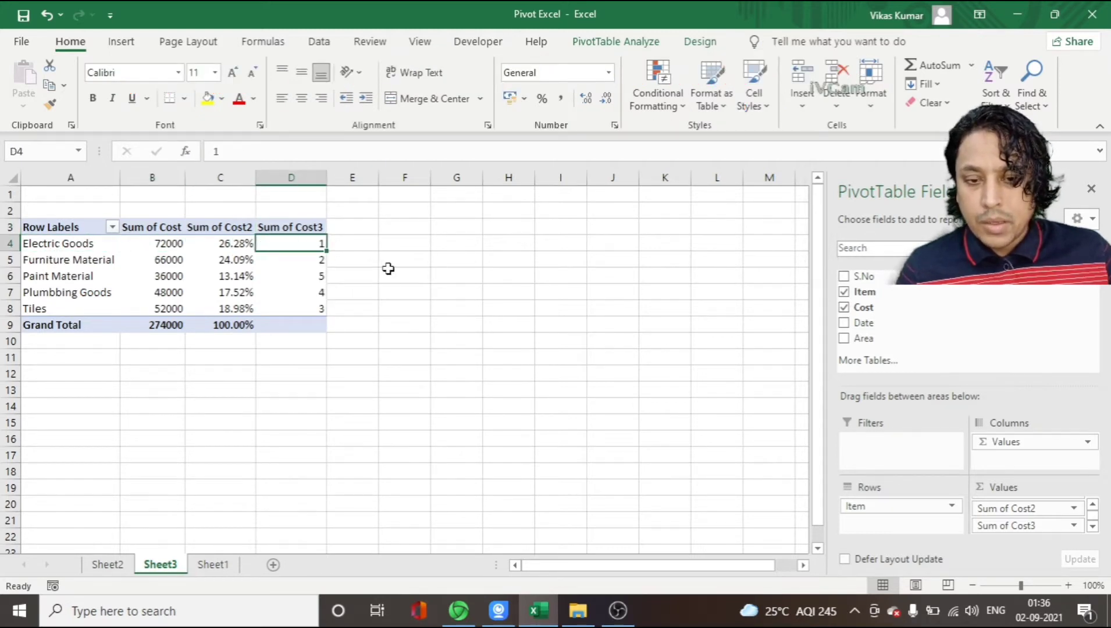
left_click(93, 263)
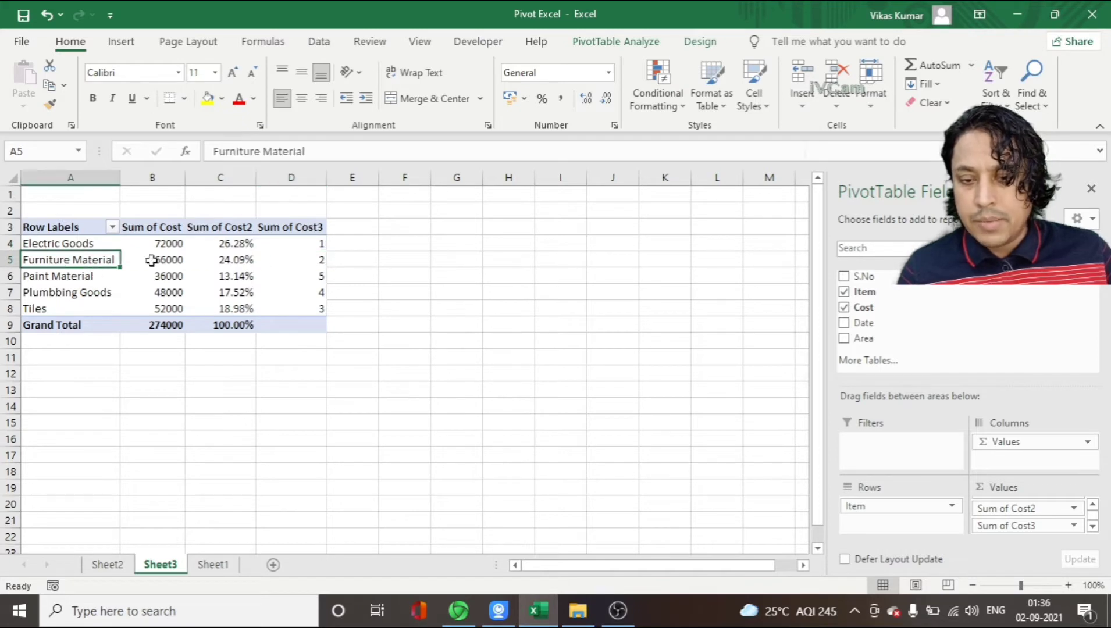
left_click(178, 261)
left_click(319, 308)
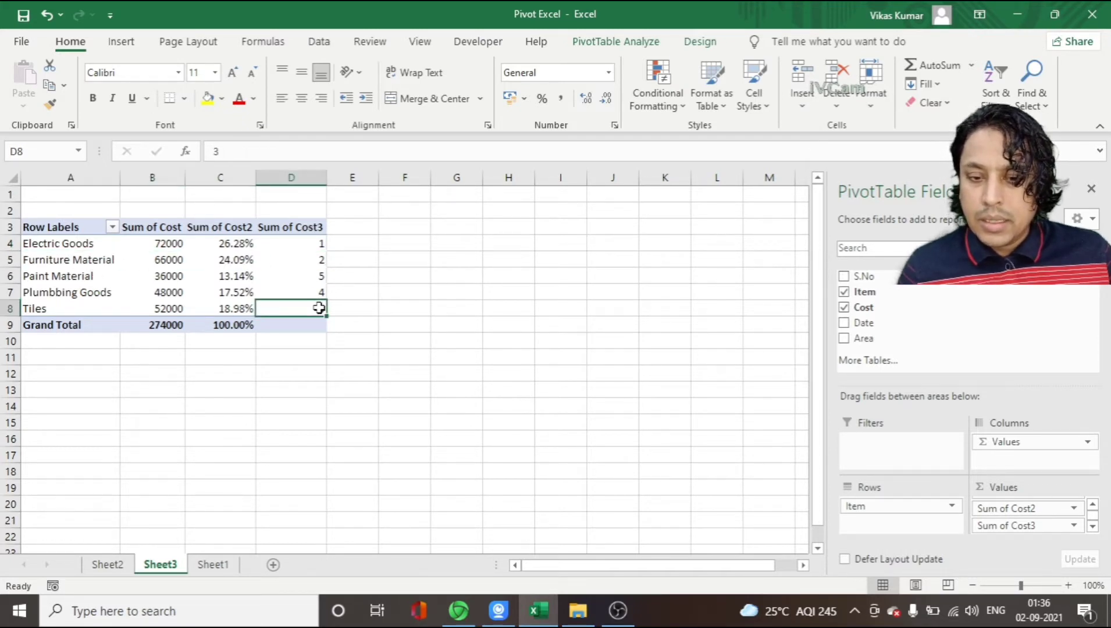
left_click_drag(87, 309, 70, 243)
key("ctrl+Up")
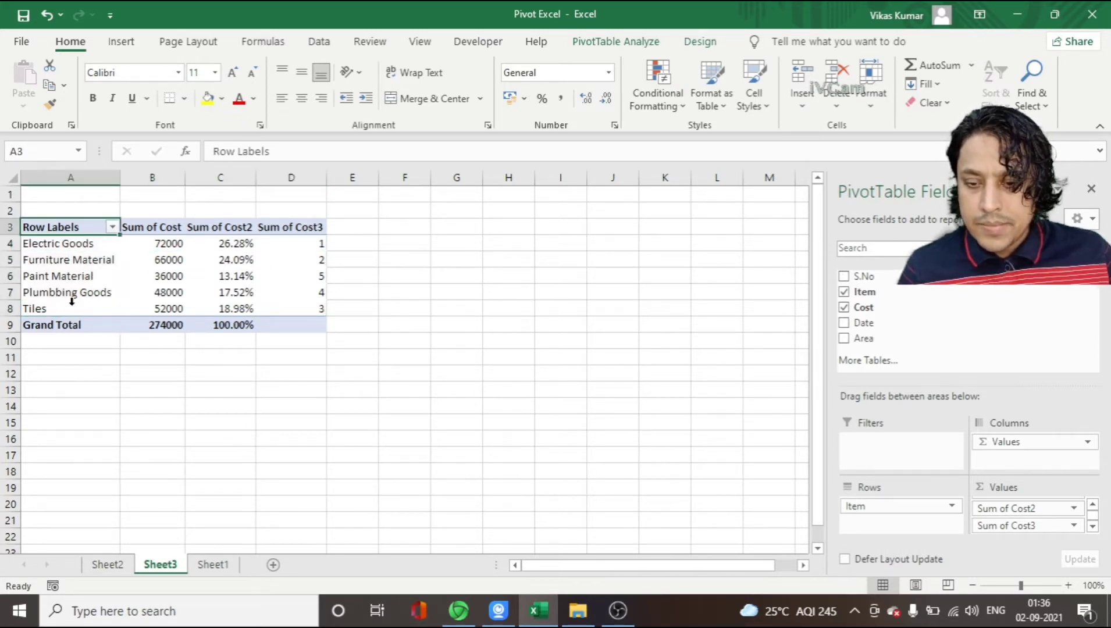
left_click(60, 309)
left_click(178, 308)
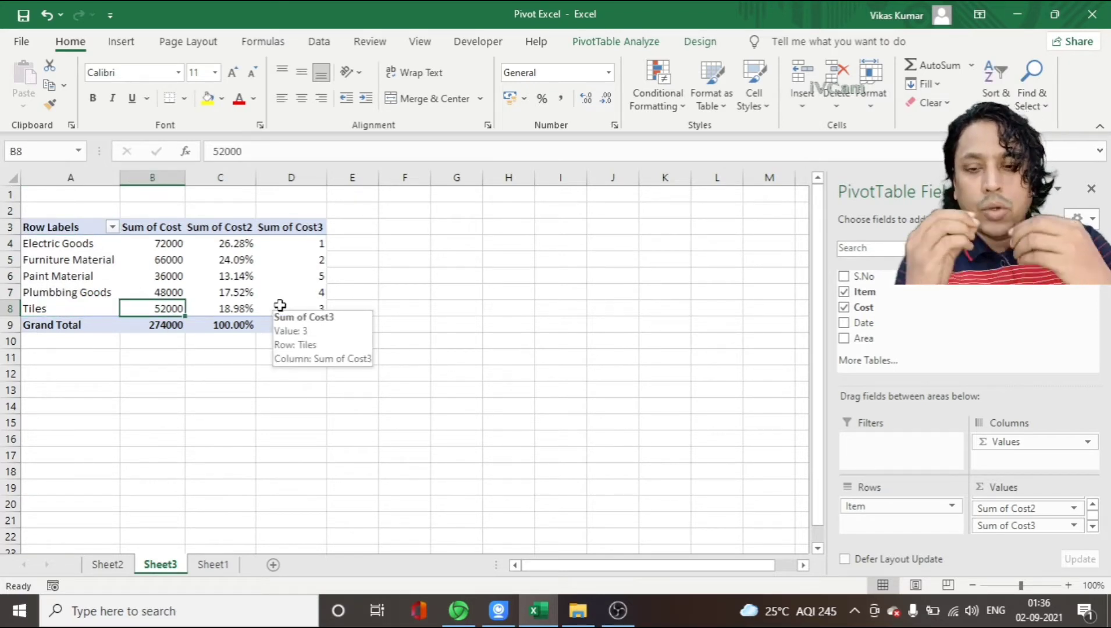
left_click_drag(75, 227, 296, 327)
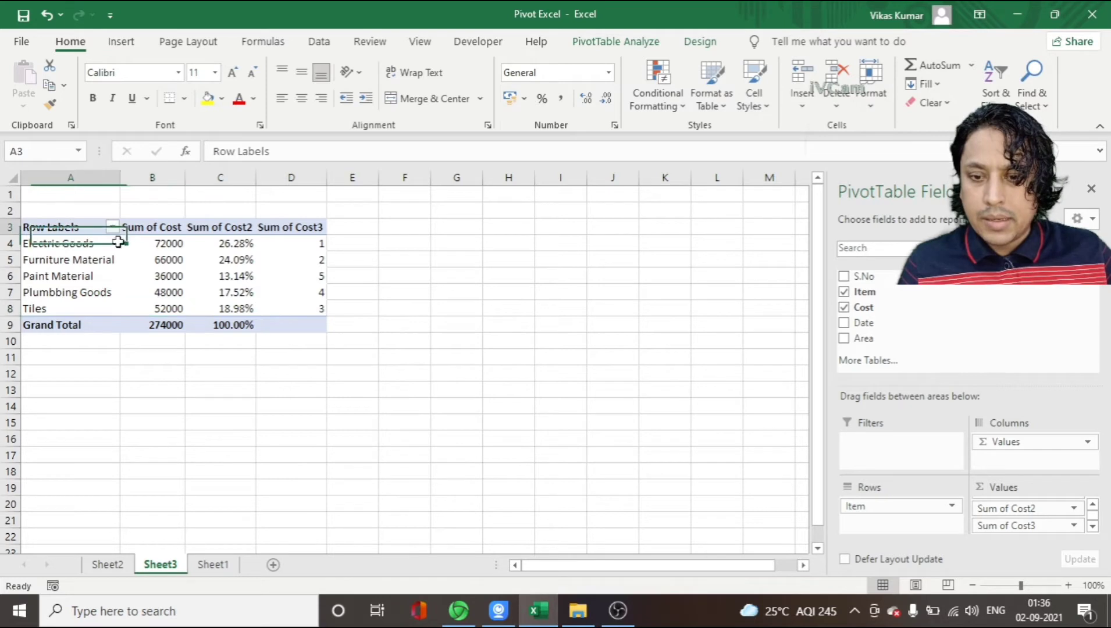
left_click(308, 242)
left_click_drag(307, 242, 320, 308)
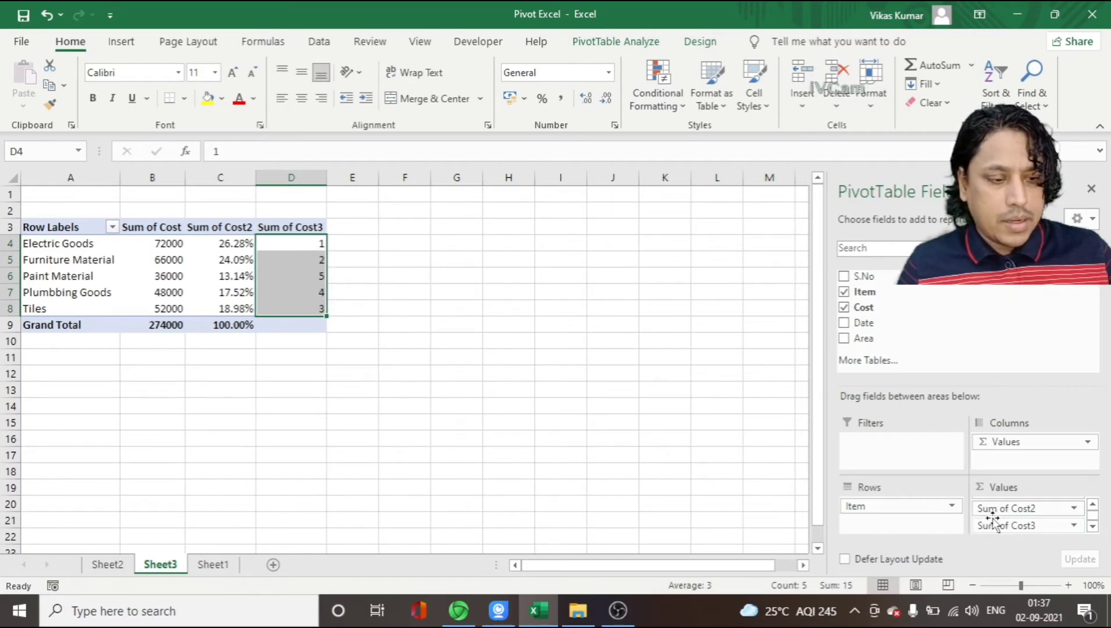
left_click_drag(1006, 525, 726, 468)
Remove the Sum of Cost2 percentage column and add Area to the PivotTable rows
left_click_drag(1024, 526, 644, 432)
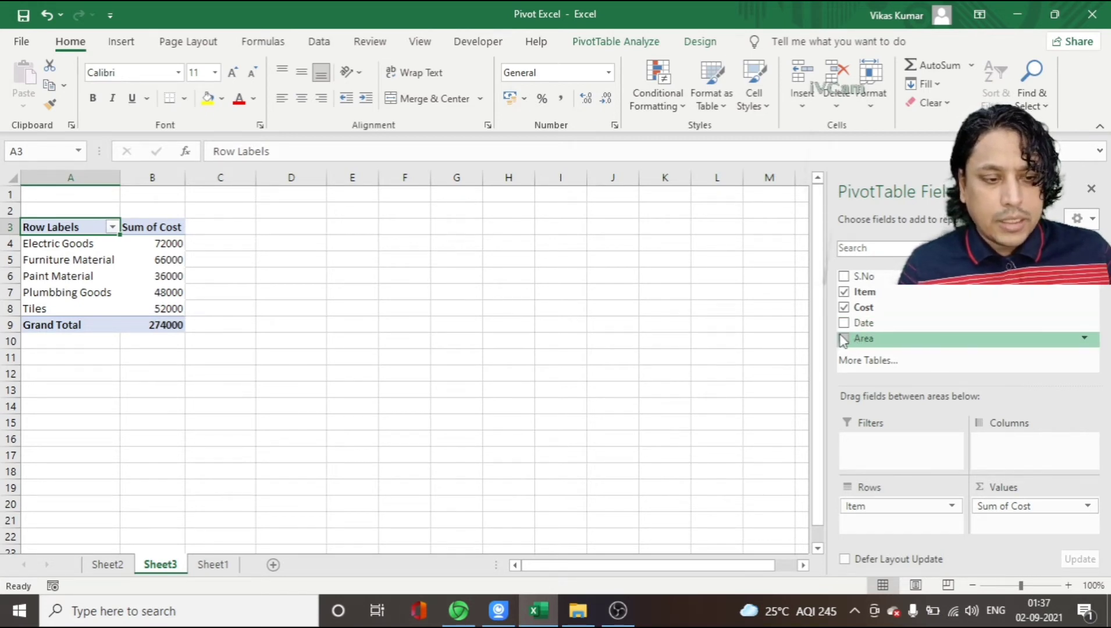
mouse_move(838, 337)
left_mouse_down()
mouse_move(891, 442)
mouse_move(892, 525)
left_mouse_up()
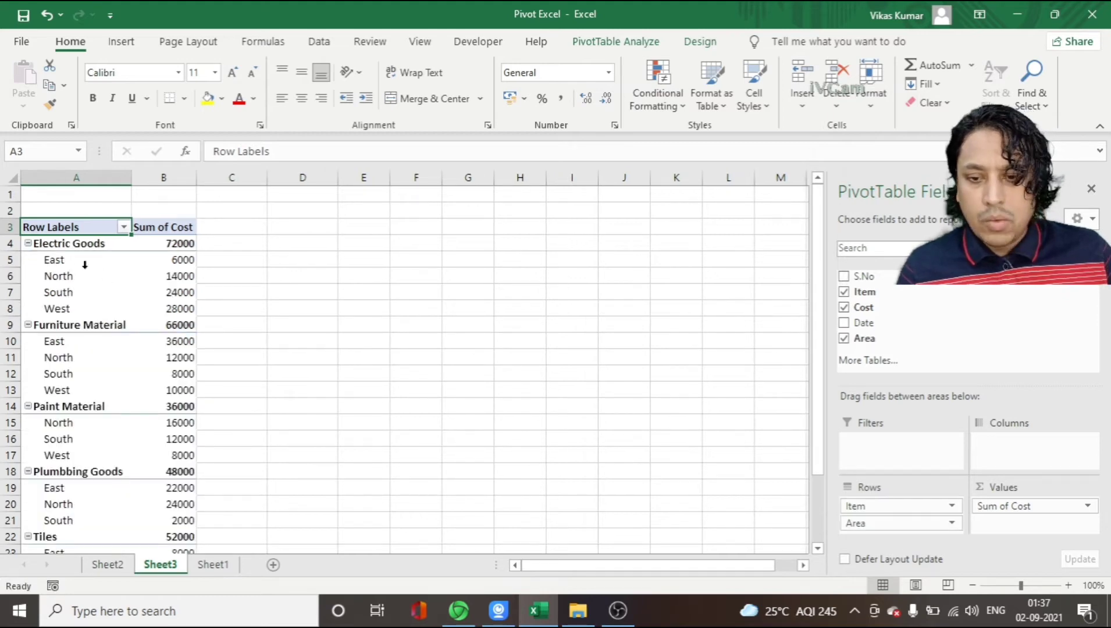
left_click(56, 260)
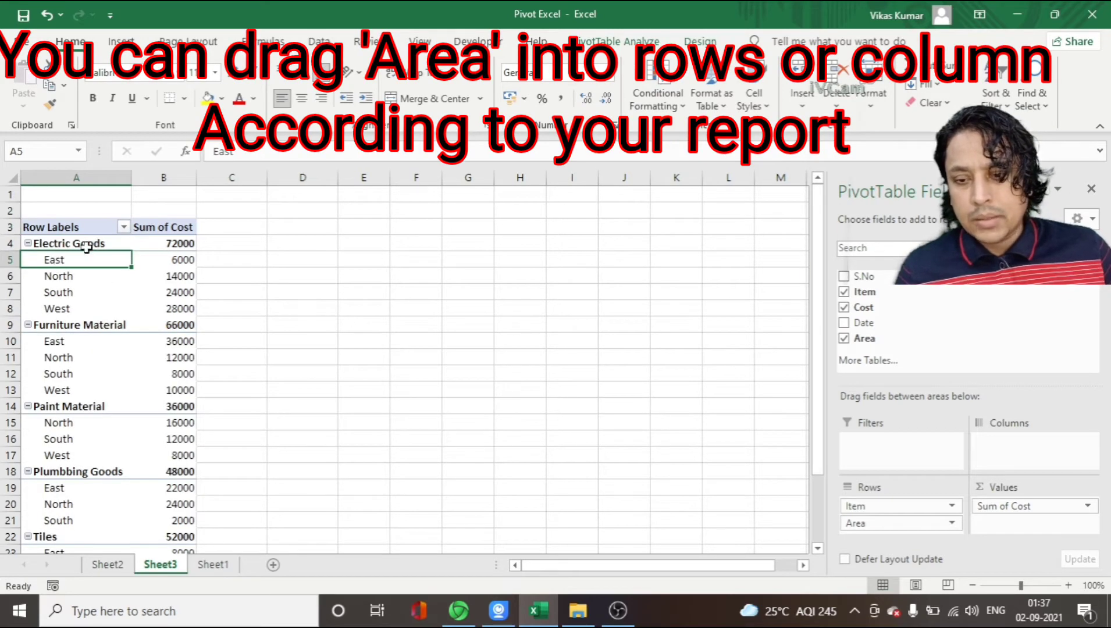
left_click(86, 246)
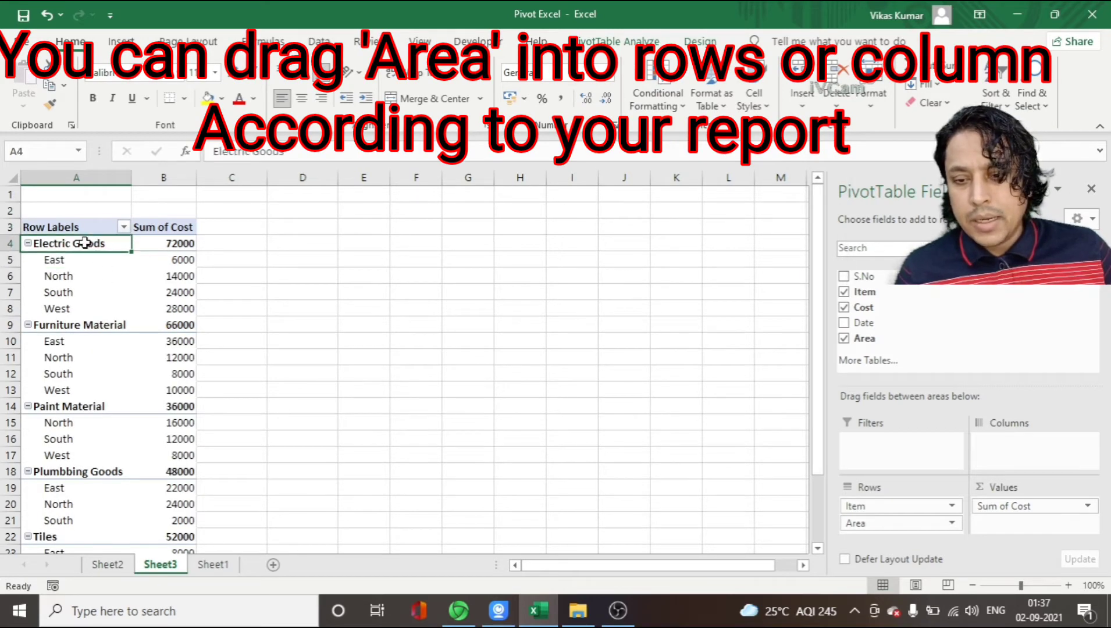
left_click(65, 263)
left_click(69, 277)
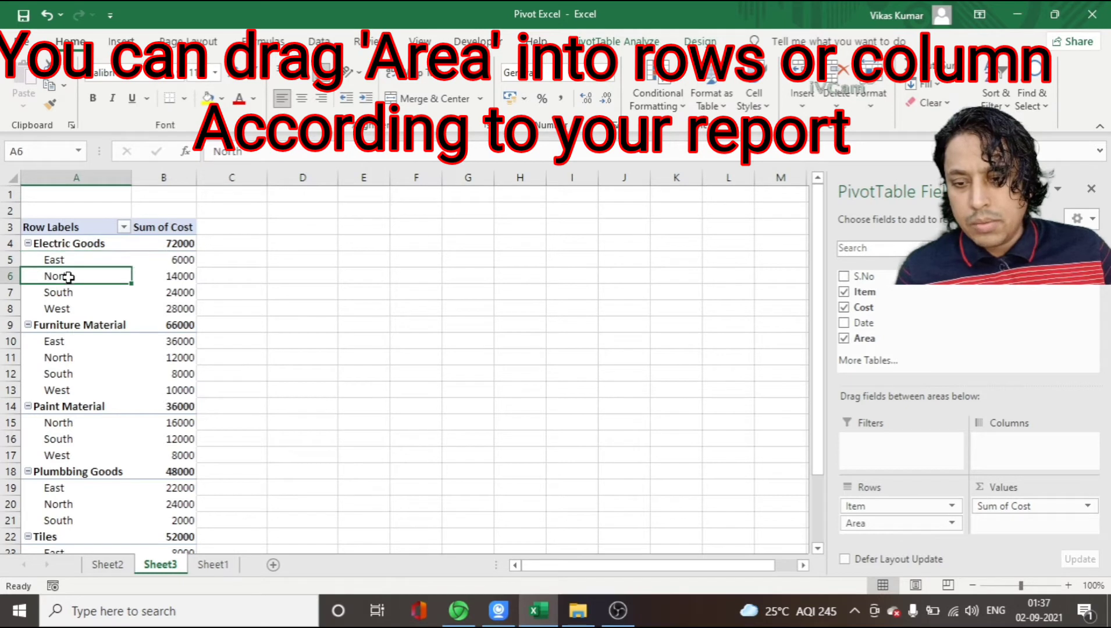
left_click(169, 277)
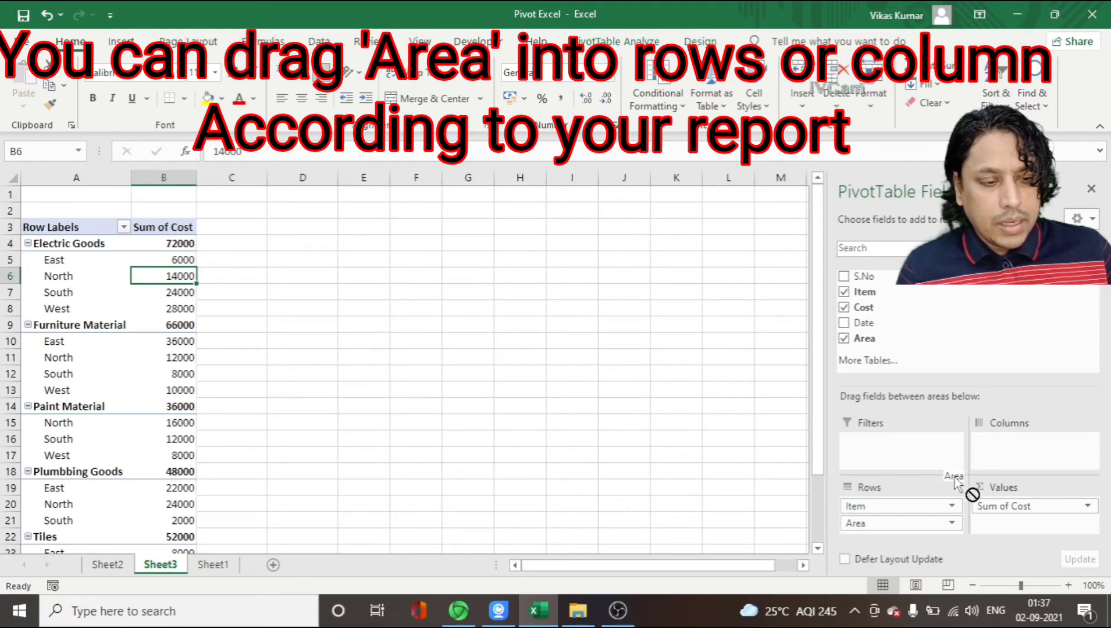
left_click_drag(866, 525, 1000, 452)
Review the Electric Goods costs across the East, North, South and West columns
left_click(199, 261)
left_click(74, 261)
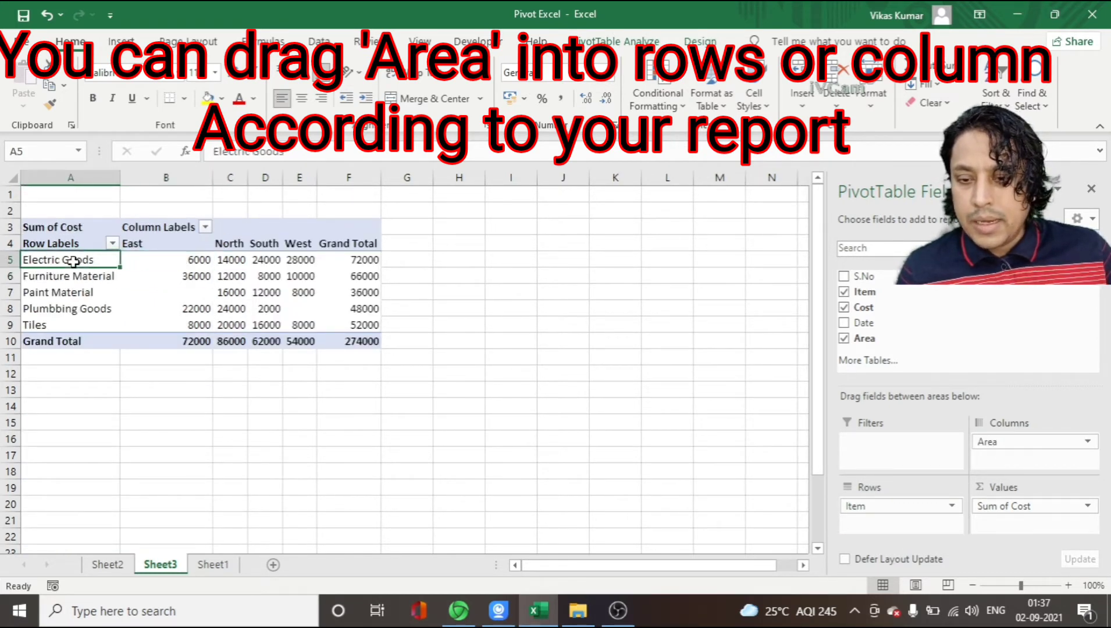
left_click(225, 258)
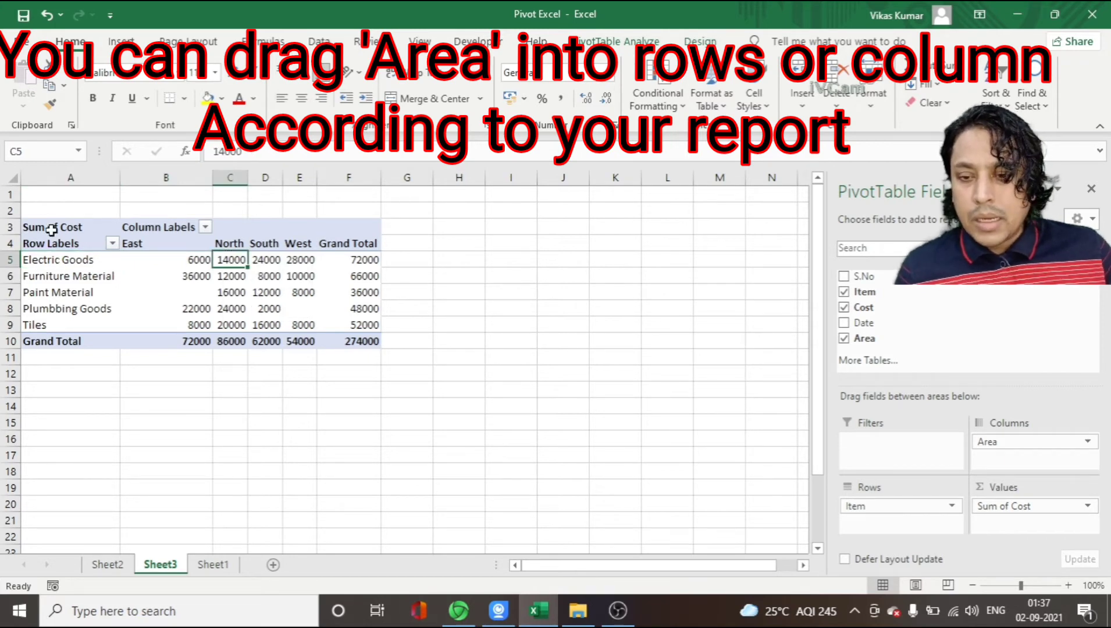
left_click(52, 235)
mouse_move(74, 226)
left_mouse_down()
mouse_move(305, 305)
mouse_move(338, 342)
left_mouse_up()
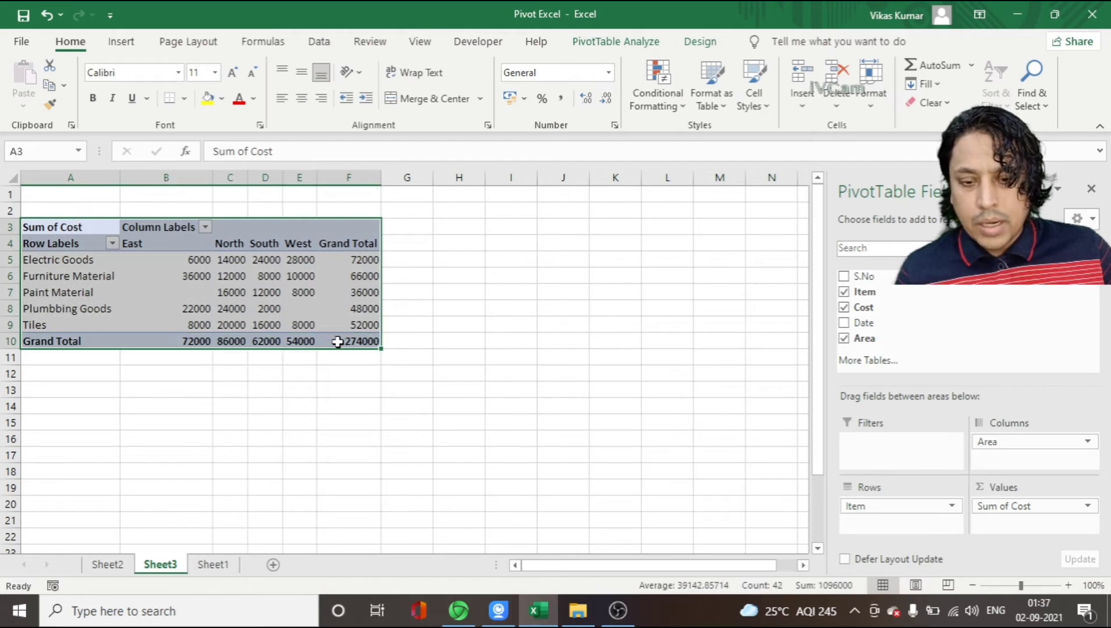
left_click(396, 249)
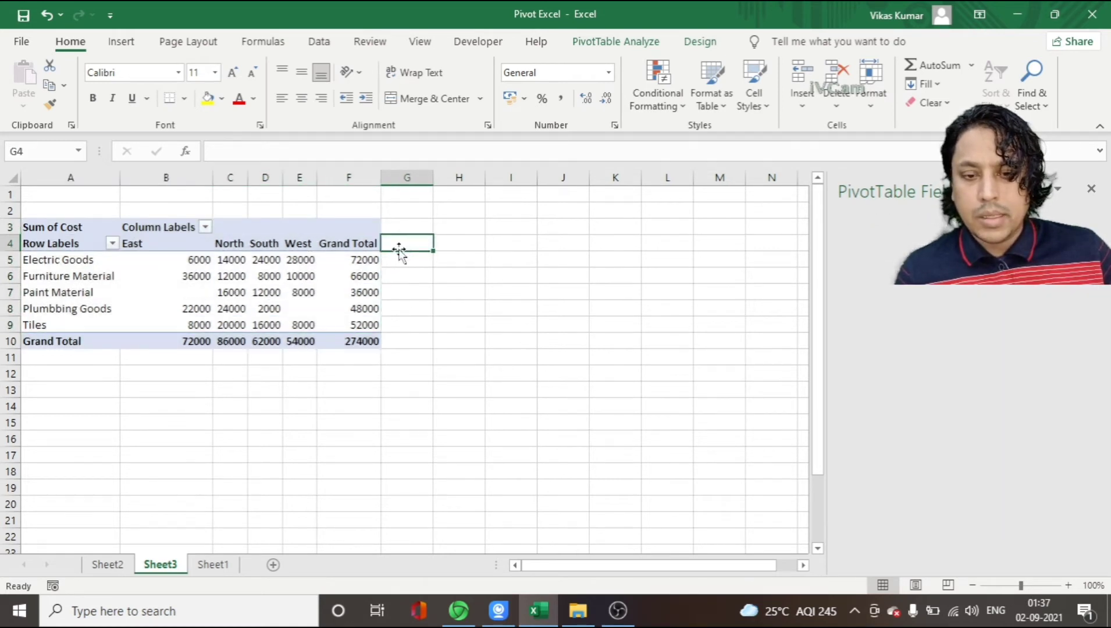
left_click(93, 265)
left_click(169, 260)
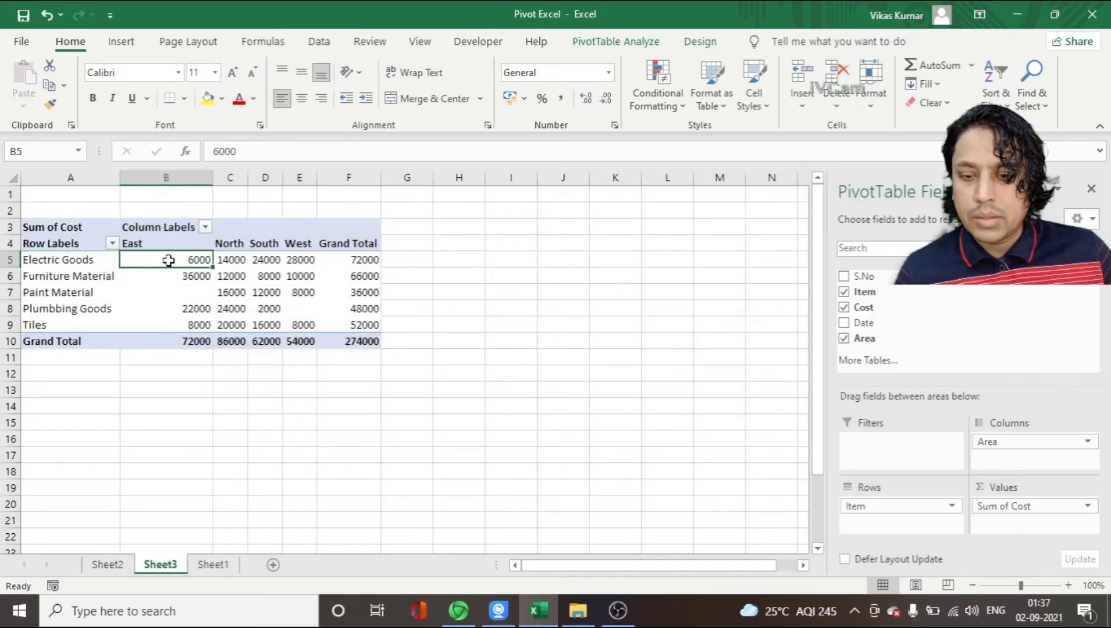
key("Right")
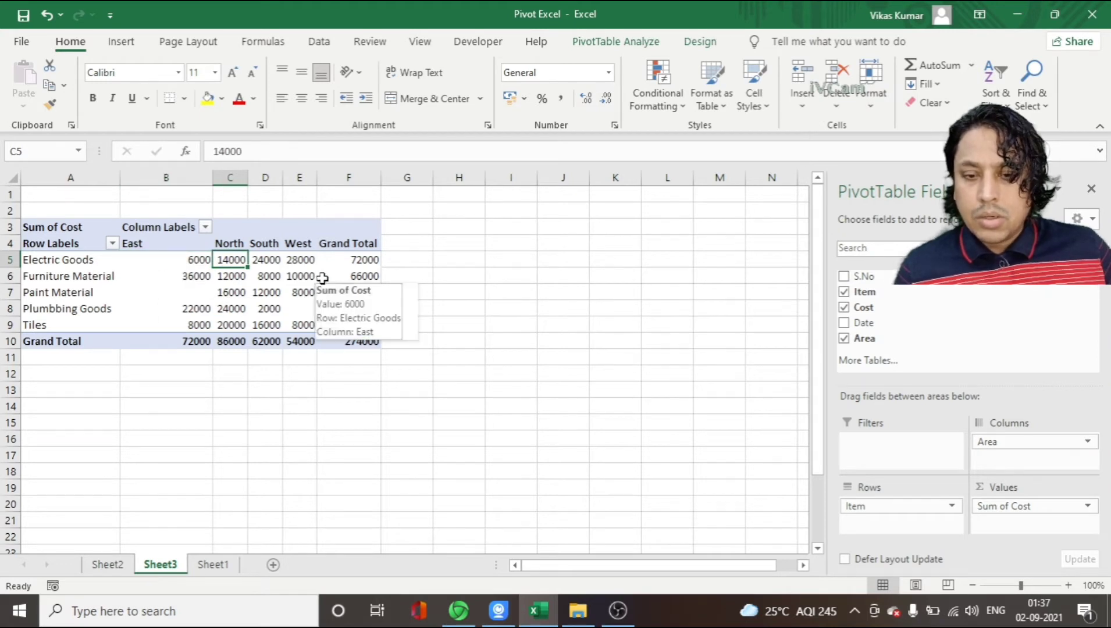
key("Right")
left_click(309, 259)
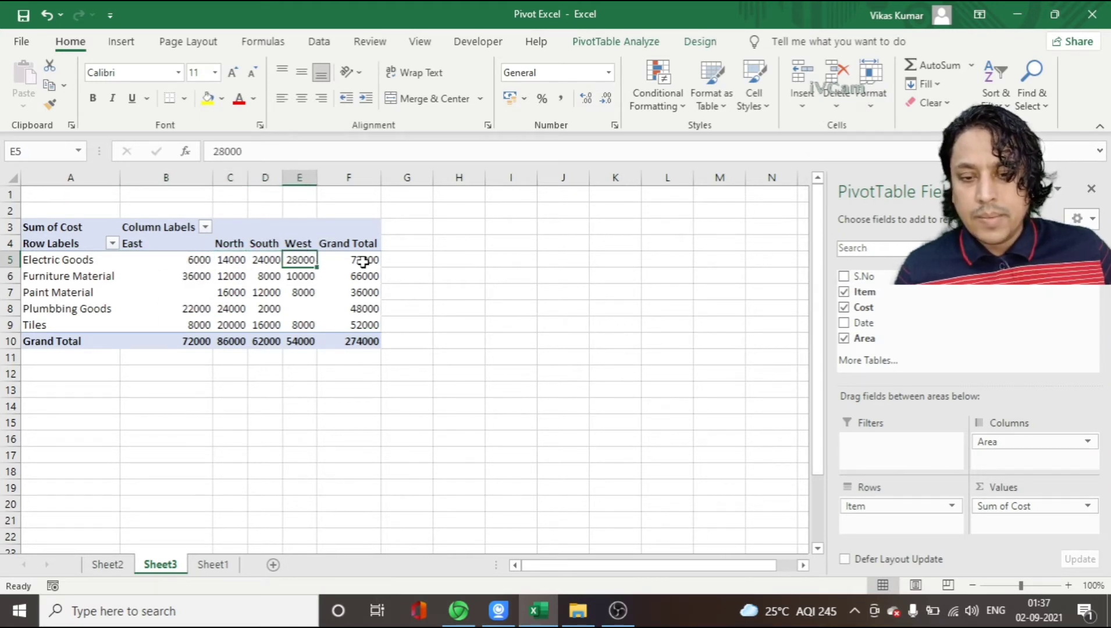
key("Home")
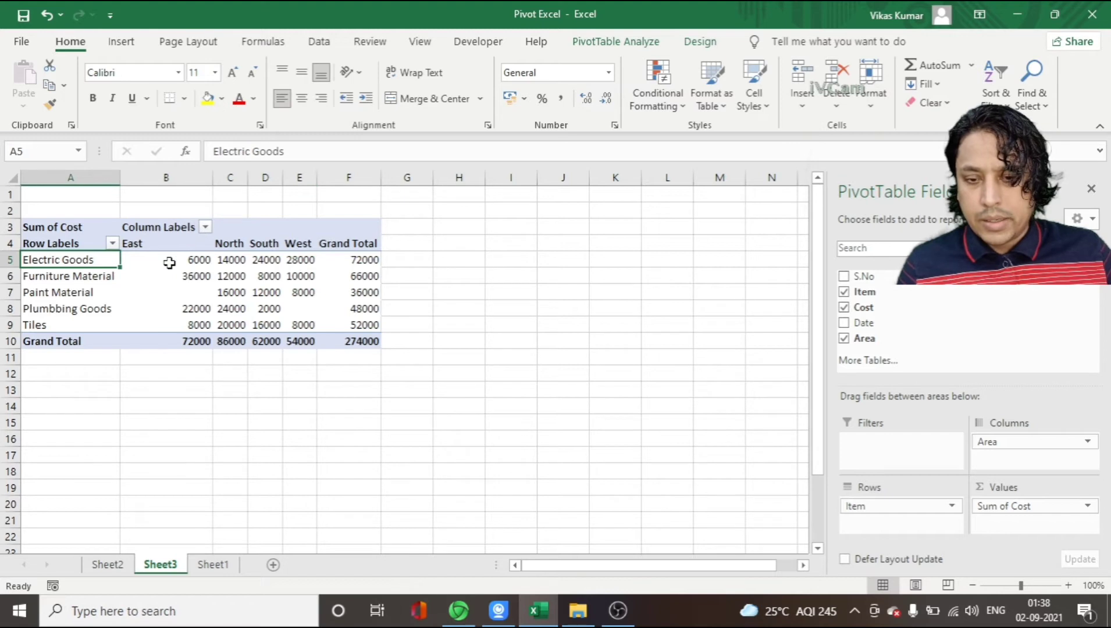
Point out the blank Paint Material East cell and the Paint Material row
left_click(180, 290)
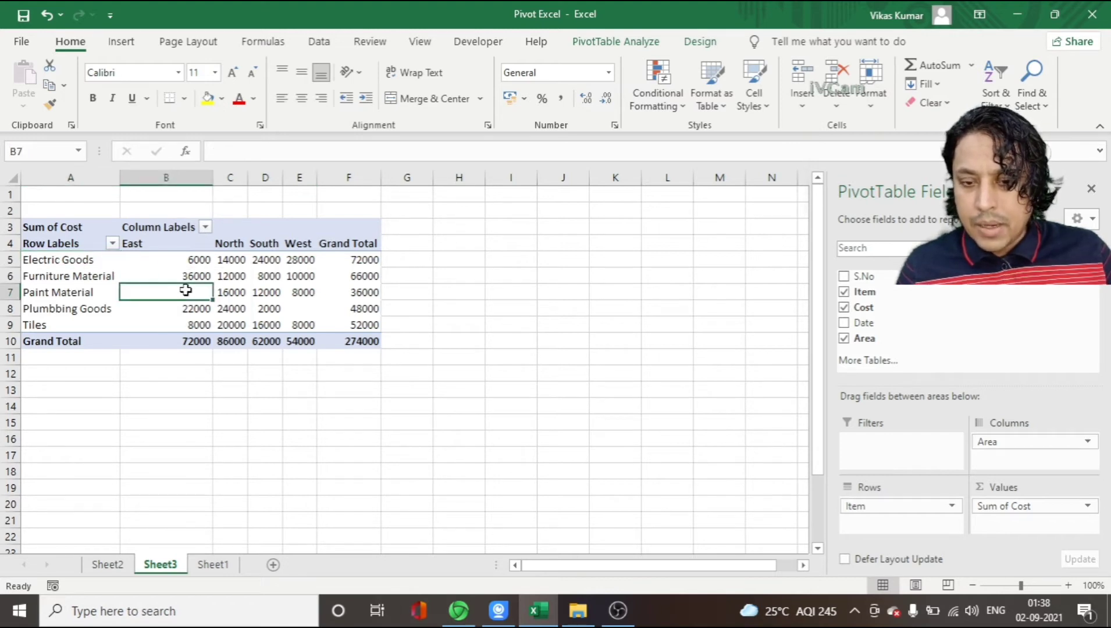
left_click(328, 259)
left_click(298, 306)
left_click(186, 289)
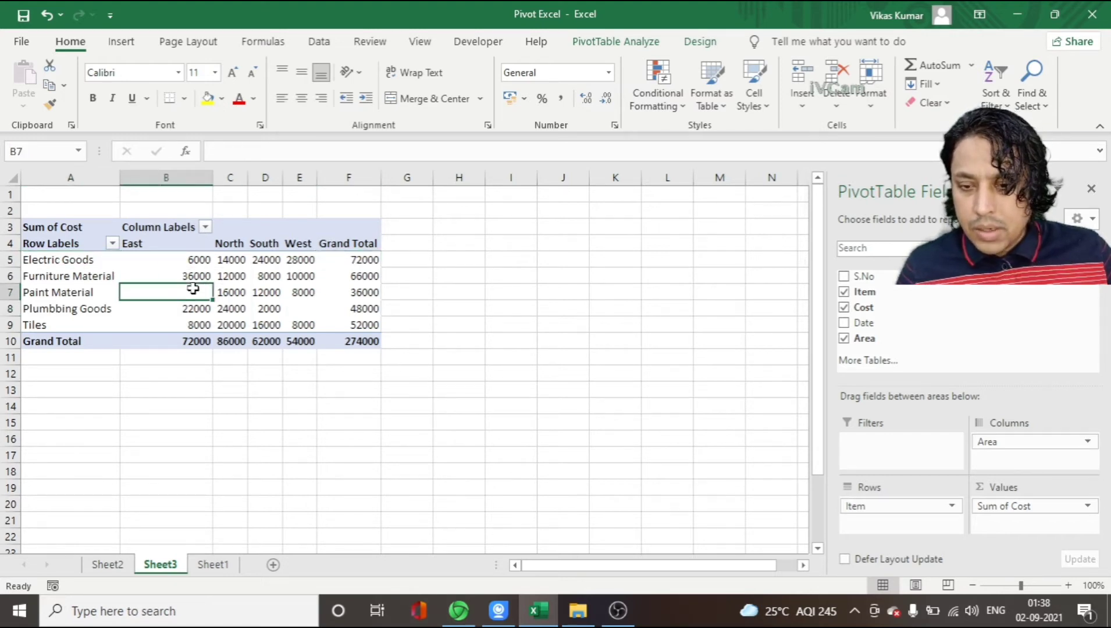
left_click(30, 292)
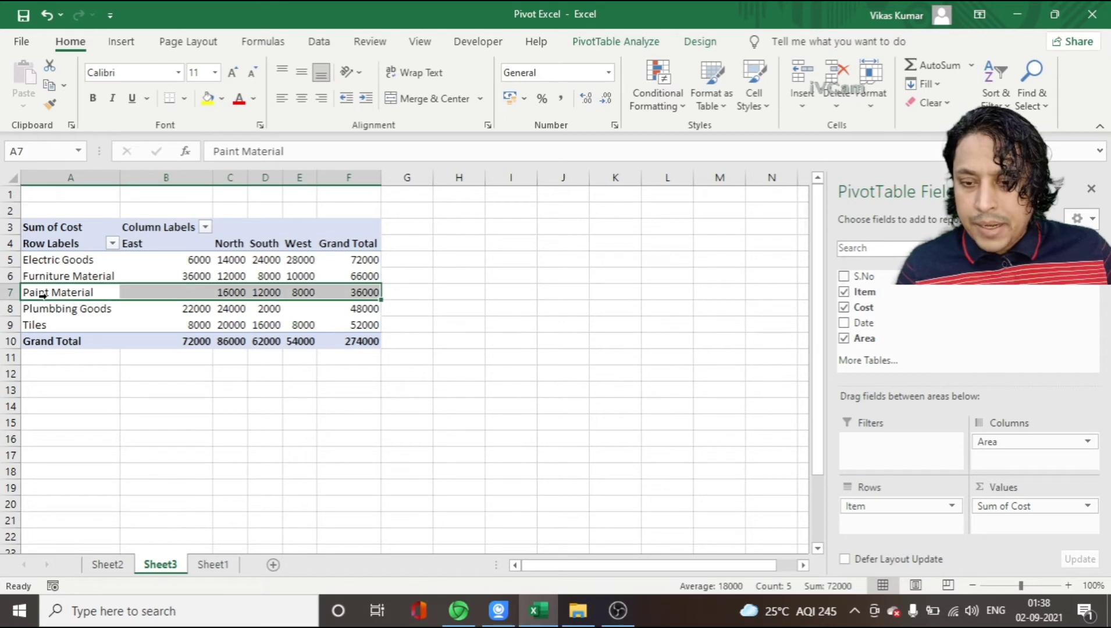
left_click(173, 293)
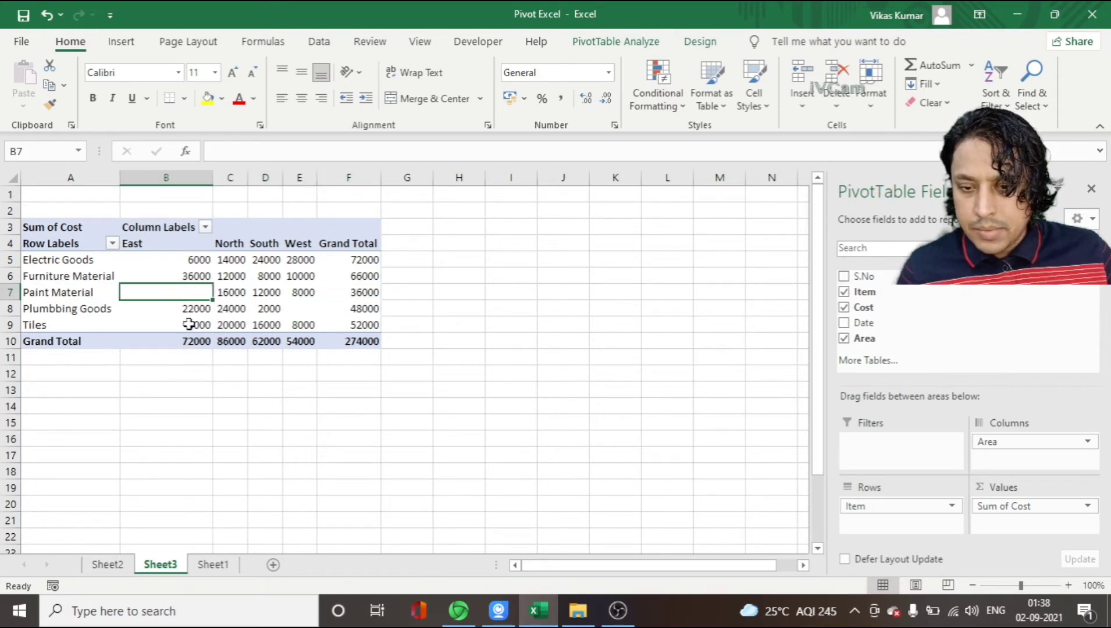
left_click(189, 242)
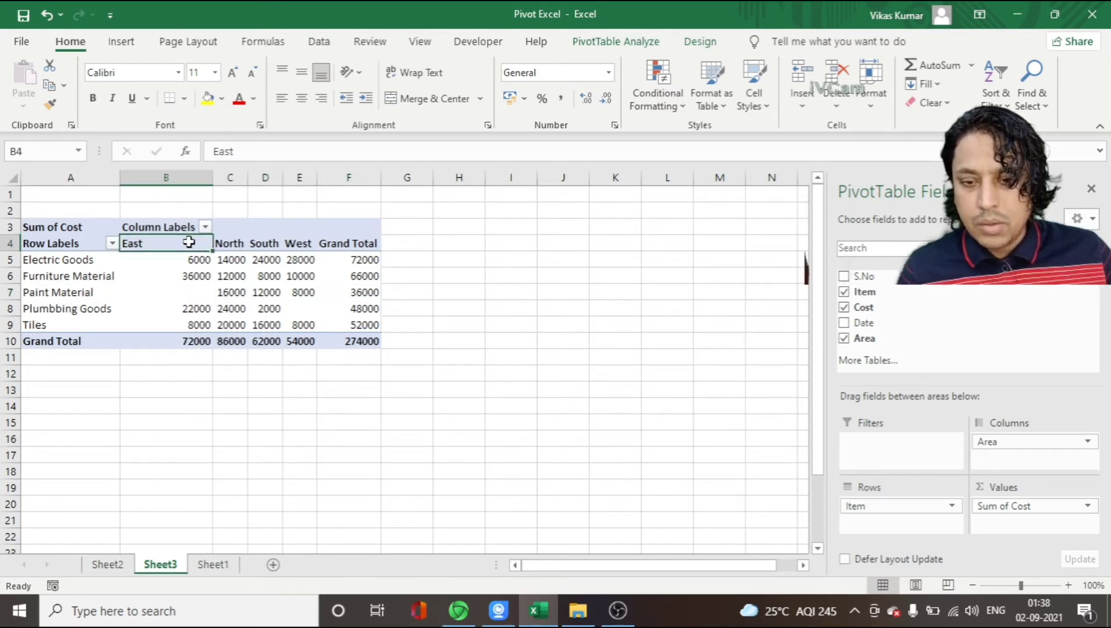
right_click(189, 242)
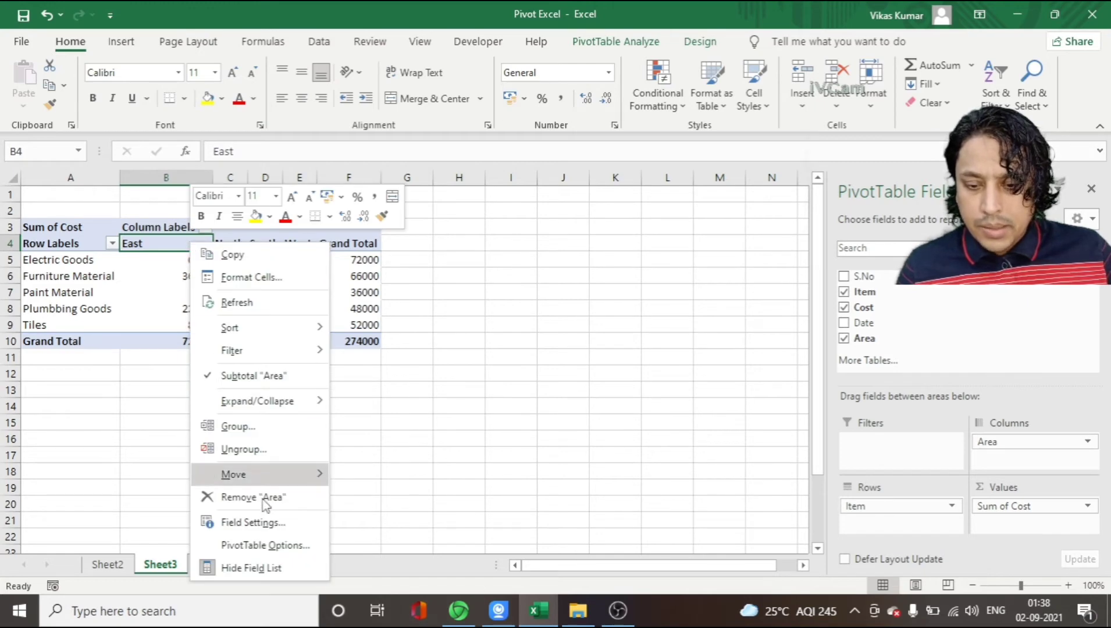
Set PivotTable Options to show 0 for empty cells, as in Paint Material East
left_click(268, 545)
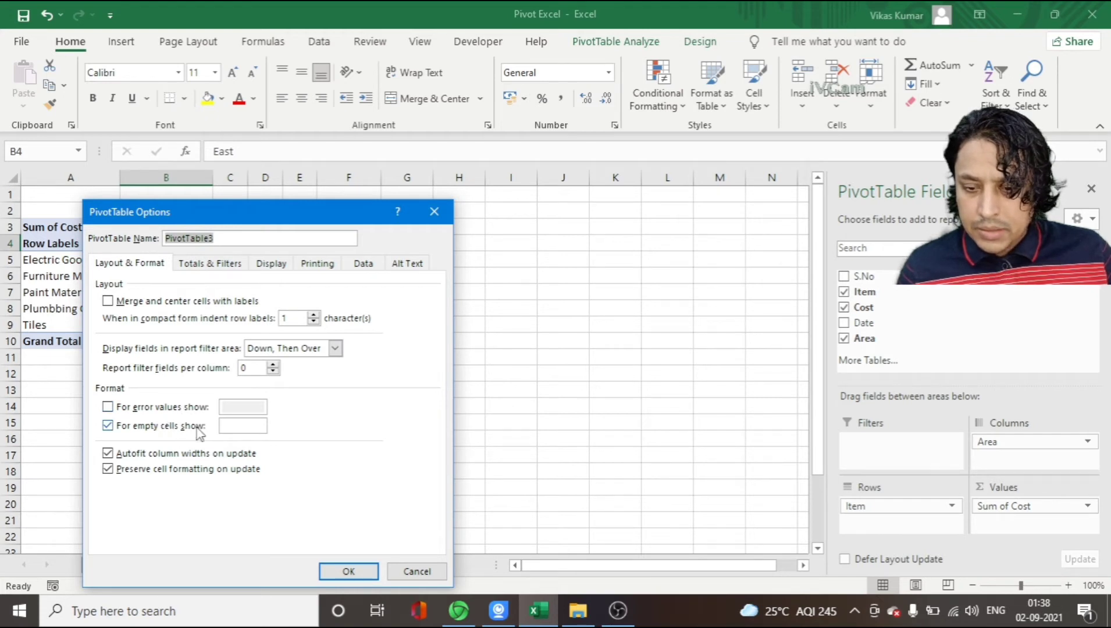
left_click(233, 427)
type("0")
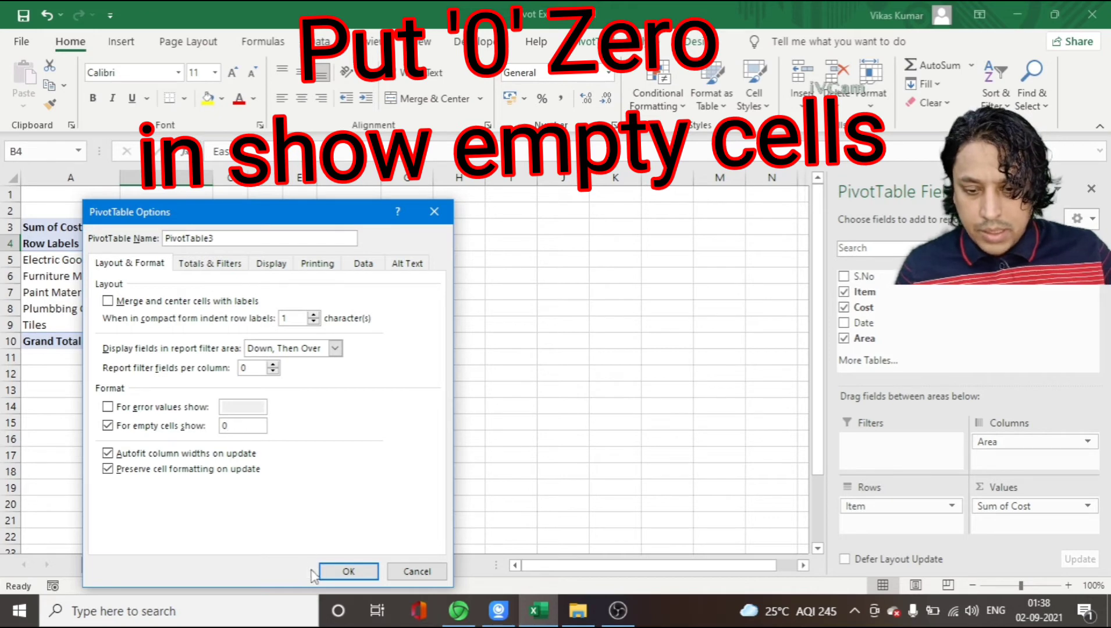
left_click(347, 571)
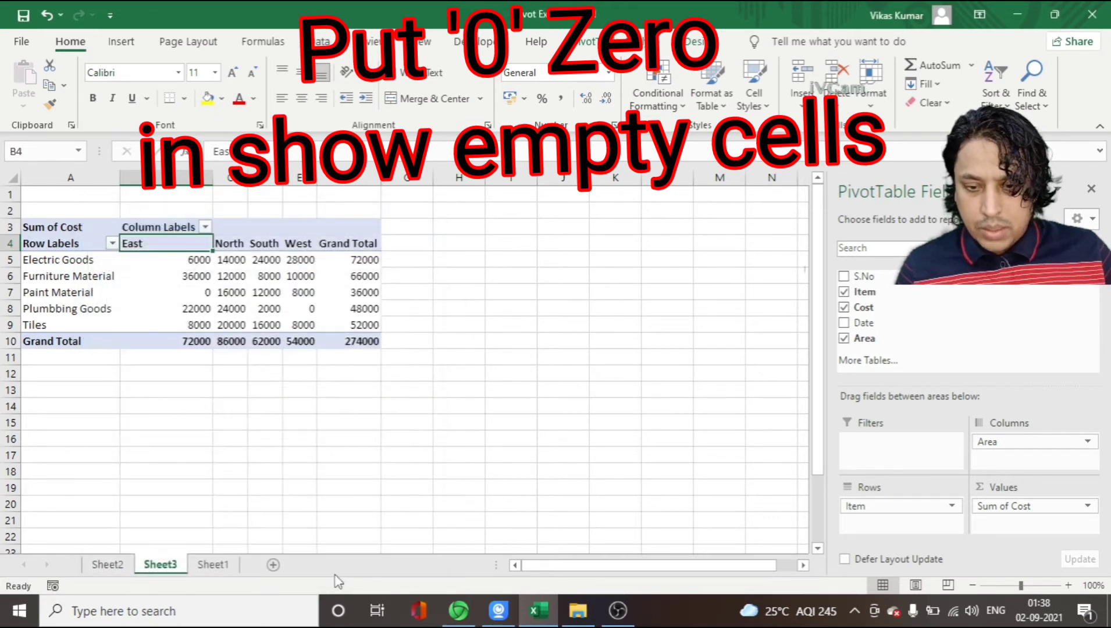
left_click(312, 311)
Apply Comma Style to the pivot values B5:F9 with no decimal places
left_click_drag(198, 259, 372, 342)
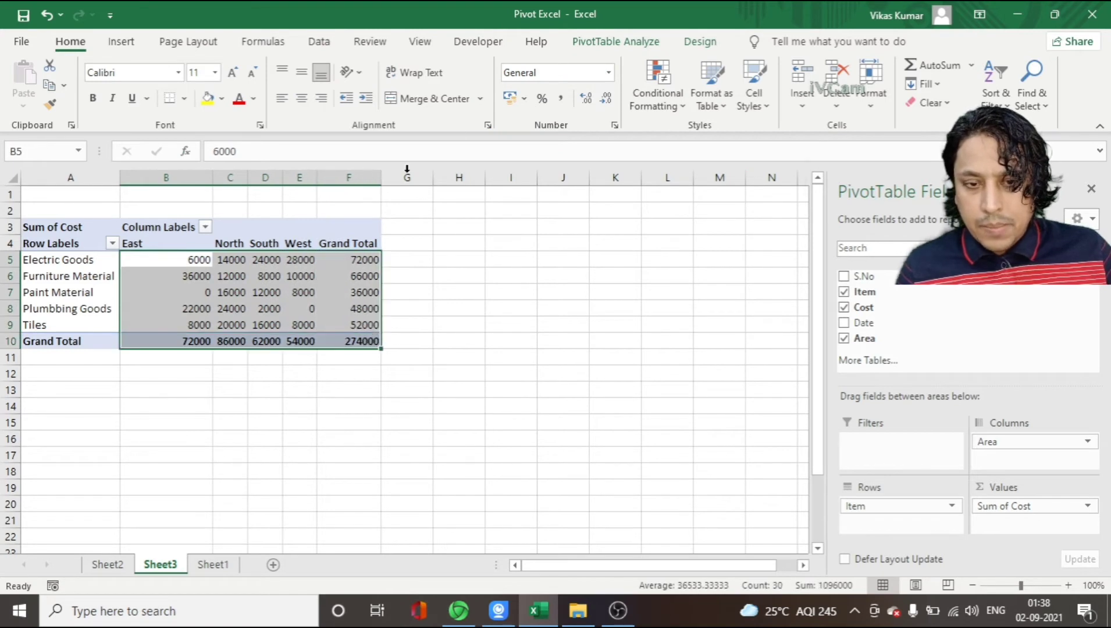
left_click(562, 100)
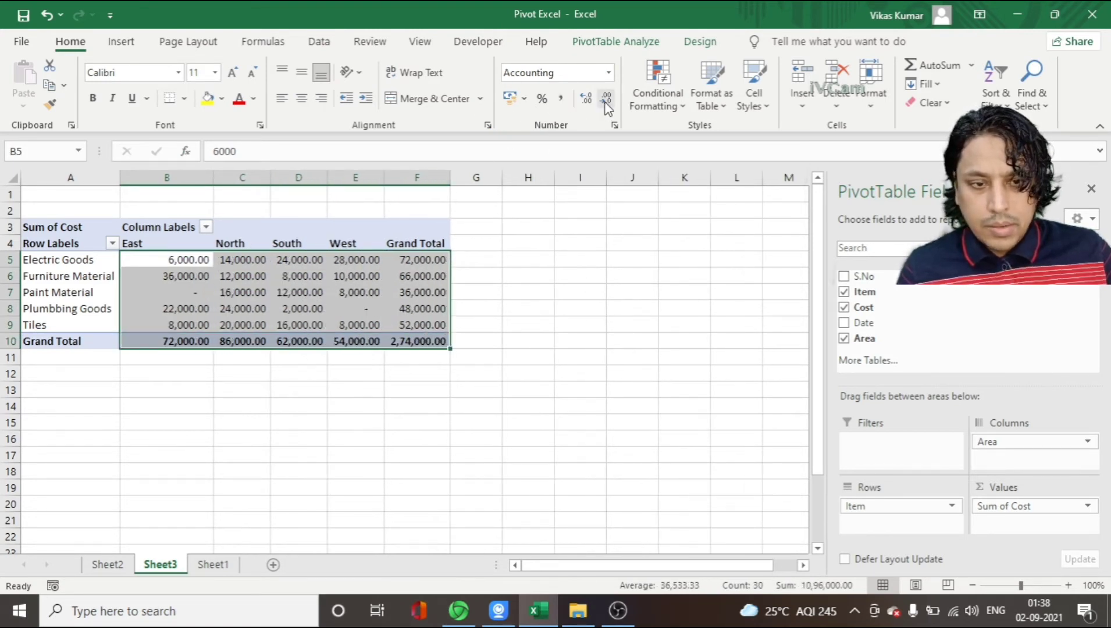
left_click(586, 100)
left_click(586, 100)
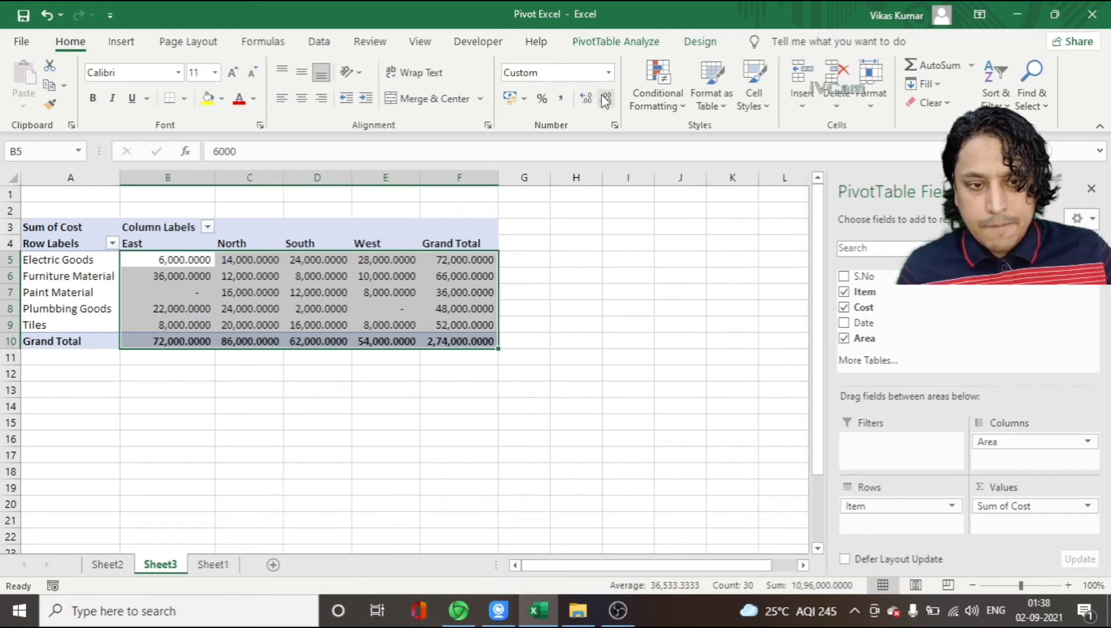
left_click(605, 100)
left_click(605, 100)
left_click(605, 100)
left_click(605, 100)
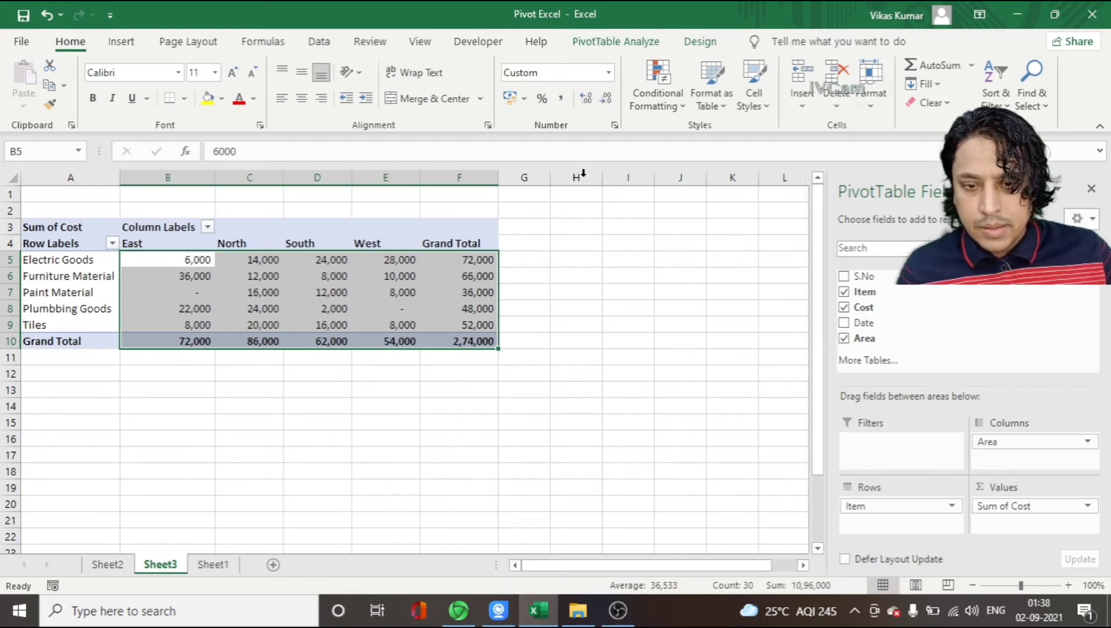
left_click(576, 194)
Add Date to the rows under Item to split costs by day
mouse_move(198, 260)
left_mouse_down()
mouse_move(203, 308)
mouse_move(496, 353)
left_mouse_up()
left_click(174, 292)
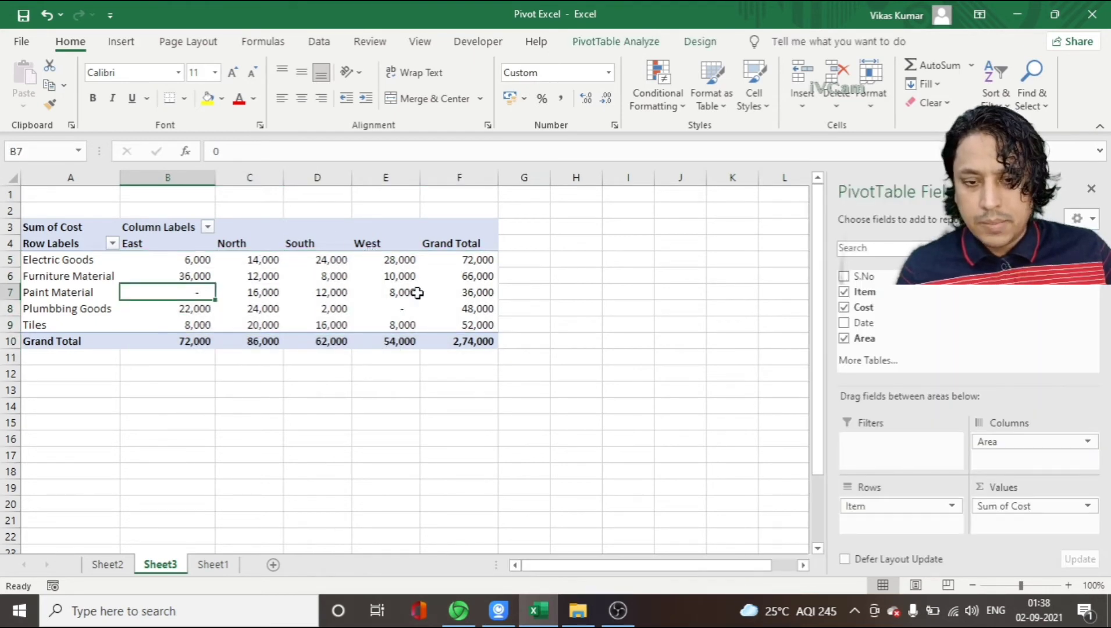
mouse_move(459, 308)
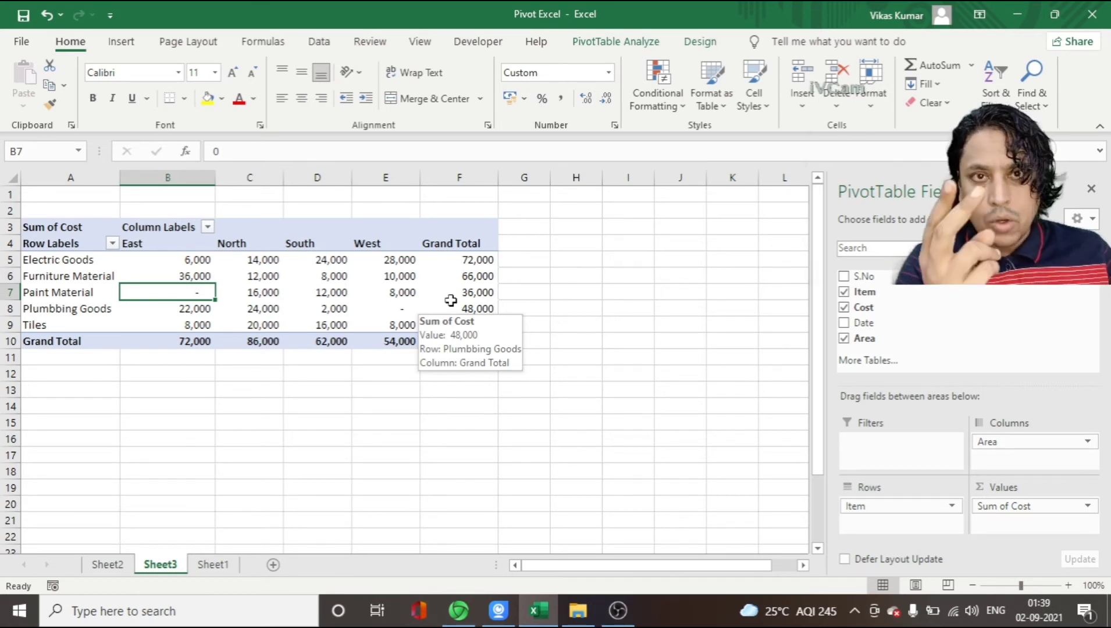
mouse_move(853, 325)
left_mouse_down()
mouse_move(895, 535)
mouse_move(894, 525)
left_mouse_up()
left_click(88, 279)
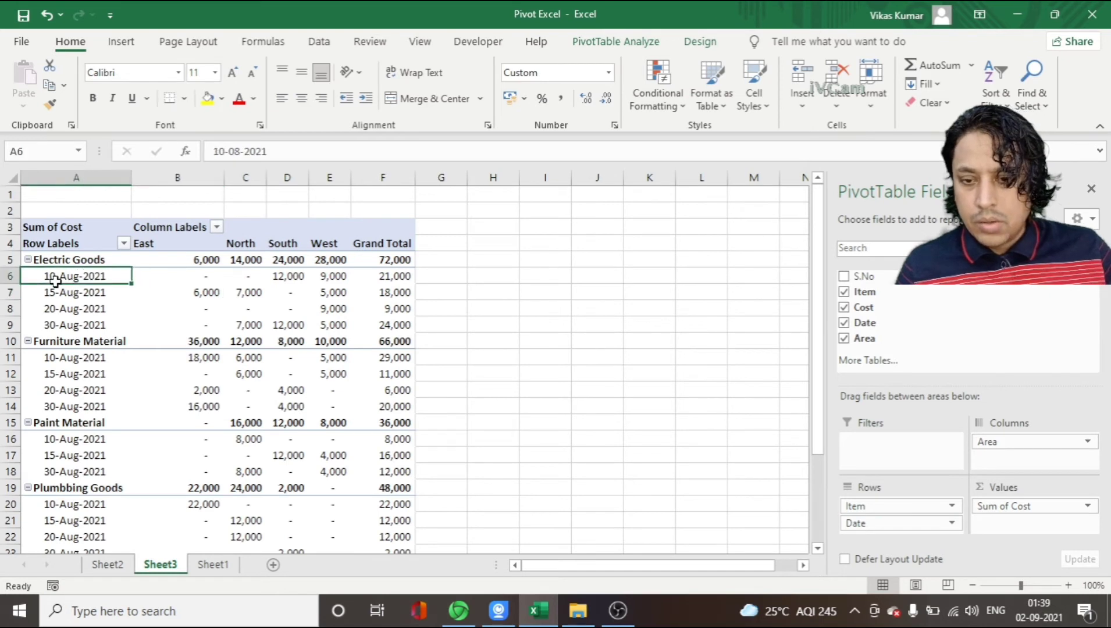
left_click(201, 276)
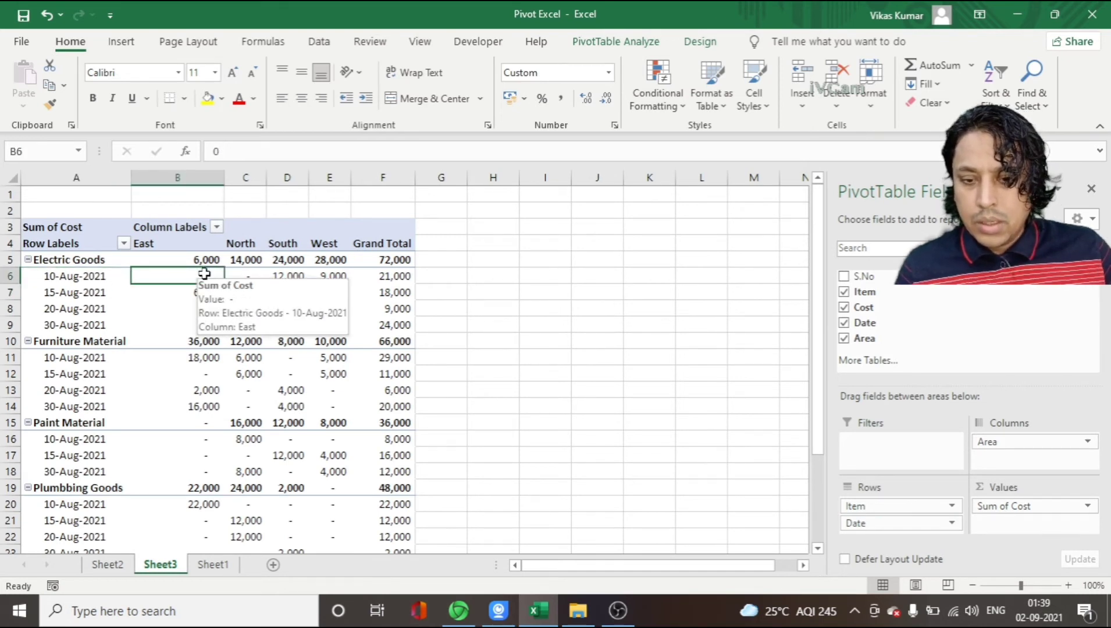
left_click(250, 278)
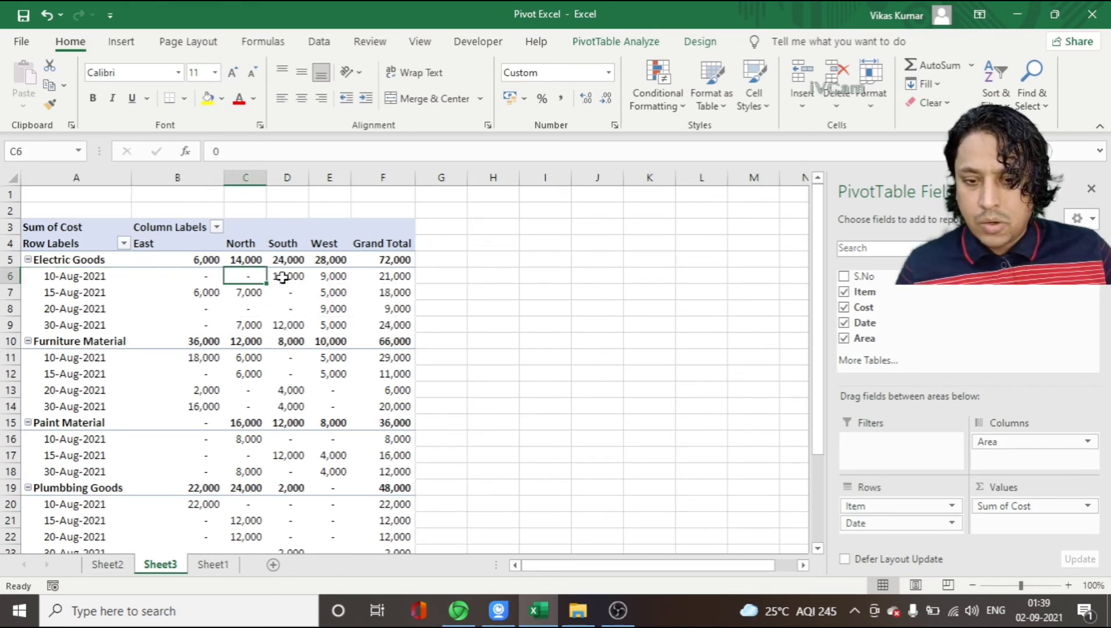
left_click(291, 275)
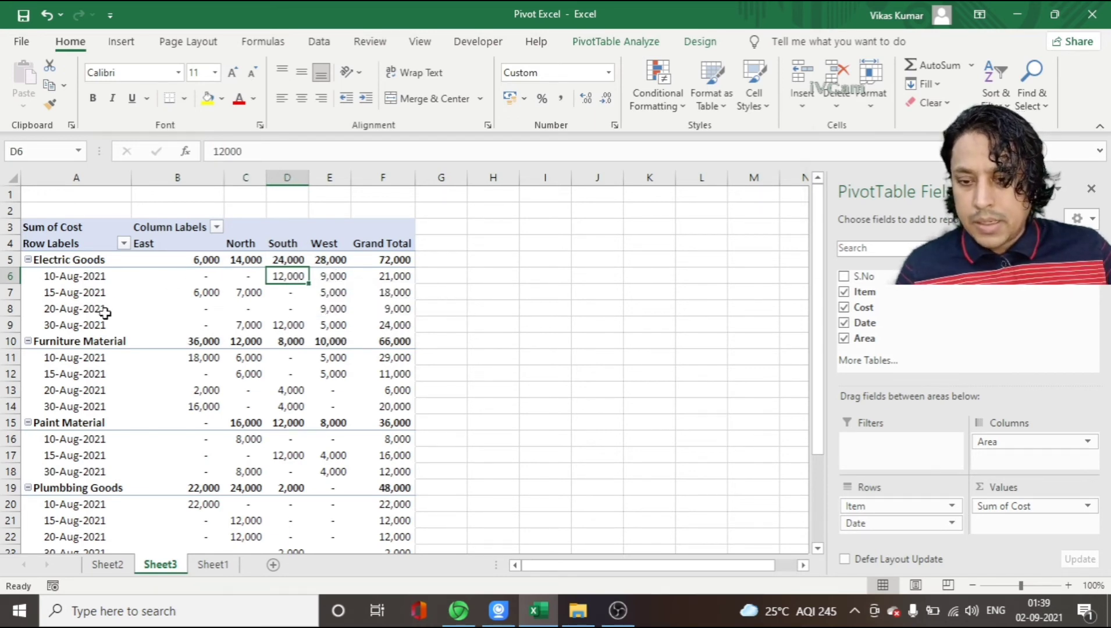
left_click(90, 343)
left_click(81, 375)
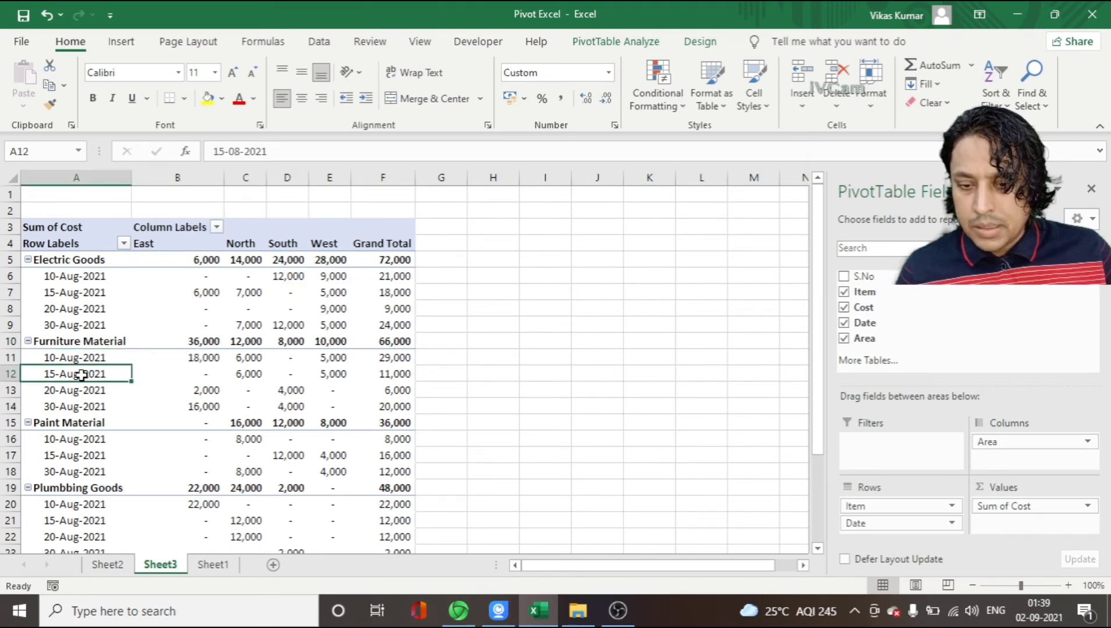
left_click(189, 377)
left_click(262, 373)
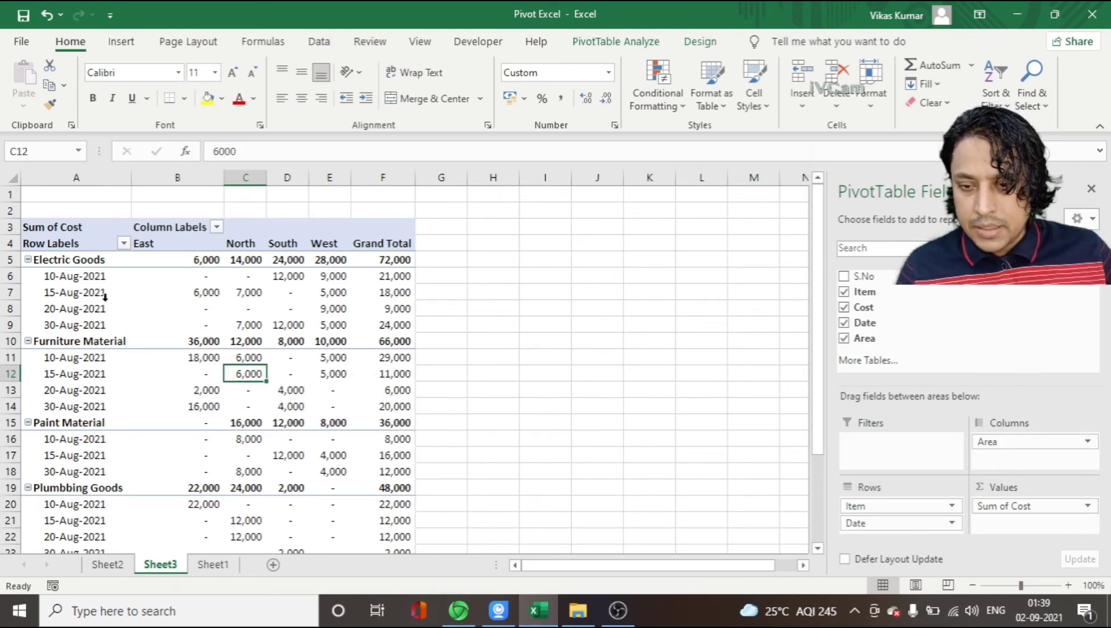
Choose Do Not Show Subtotals from the PivotTable Design tab's Subtotals menu
left_click(702, 43)
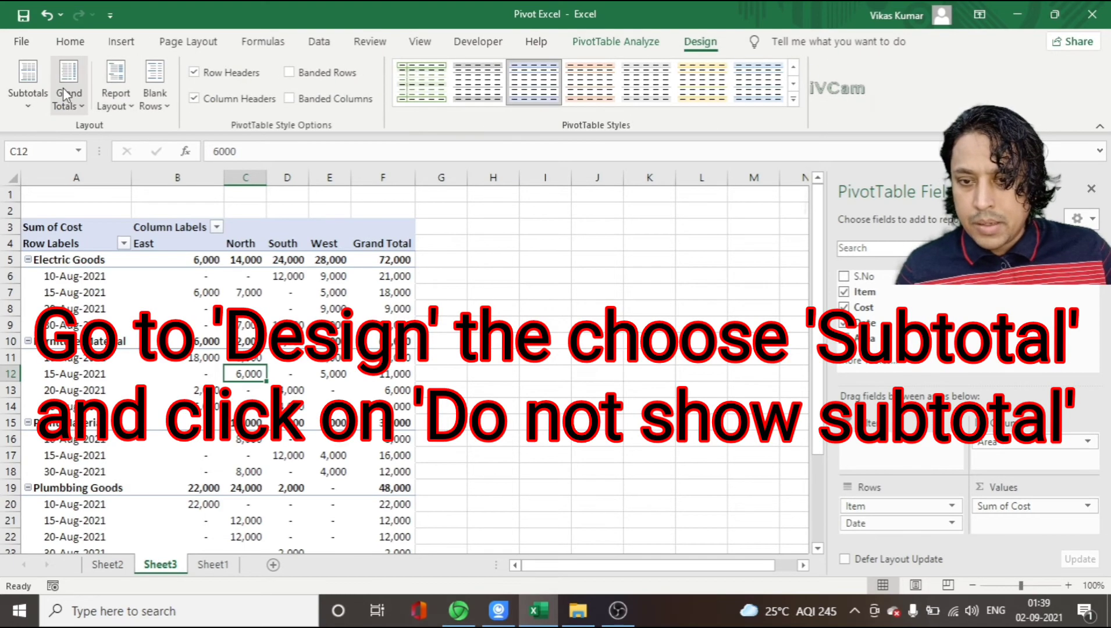
left_click(28, 87)
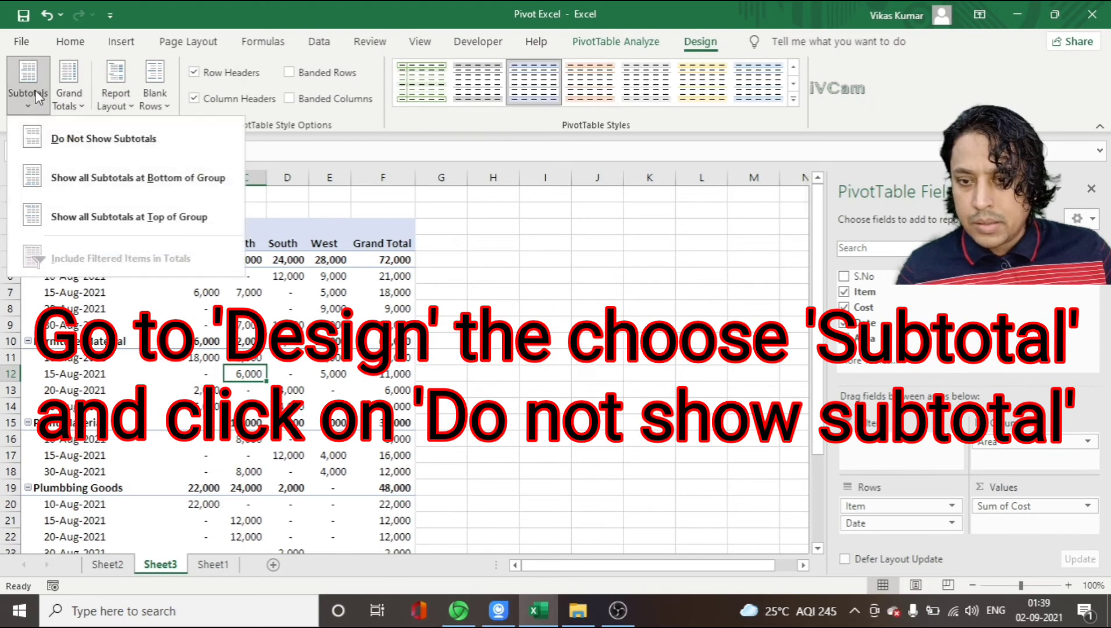
left_click(61, 139)
Review the pivot rows without subtotals, down to the Furniture Material date rows
left_click(82, 285)
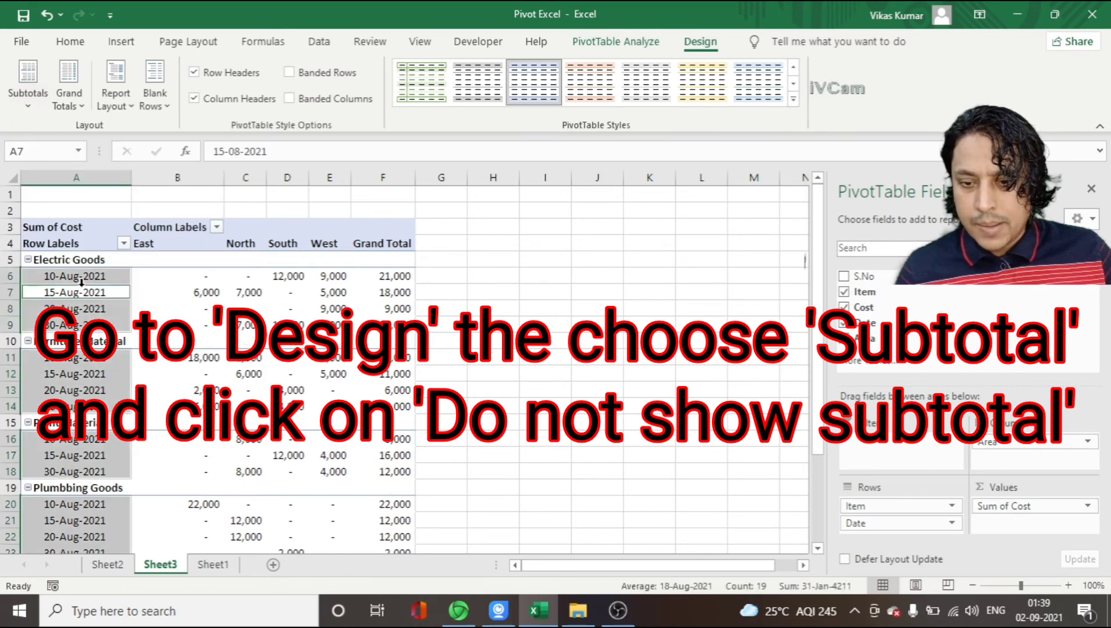
left_click(162, 280)
key("Right")
key("Right")
key("Right")
key("Left")
key("Left")
key("Left")
key("Down")
key("Down")
key("Up")
key("Up")
key("Up")
key("Right")
key("Down")
key("Down")
key("Down")
key("Down")
key("Down")
key("Down")
key("Down")
key("Down")
key("Down")
left_click(124, 396)
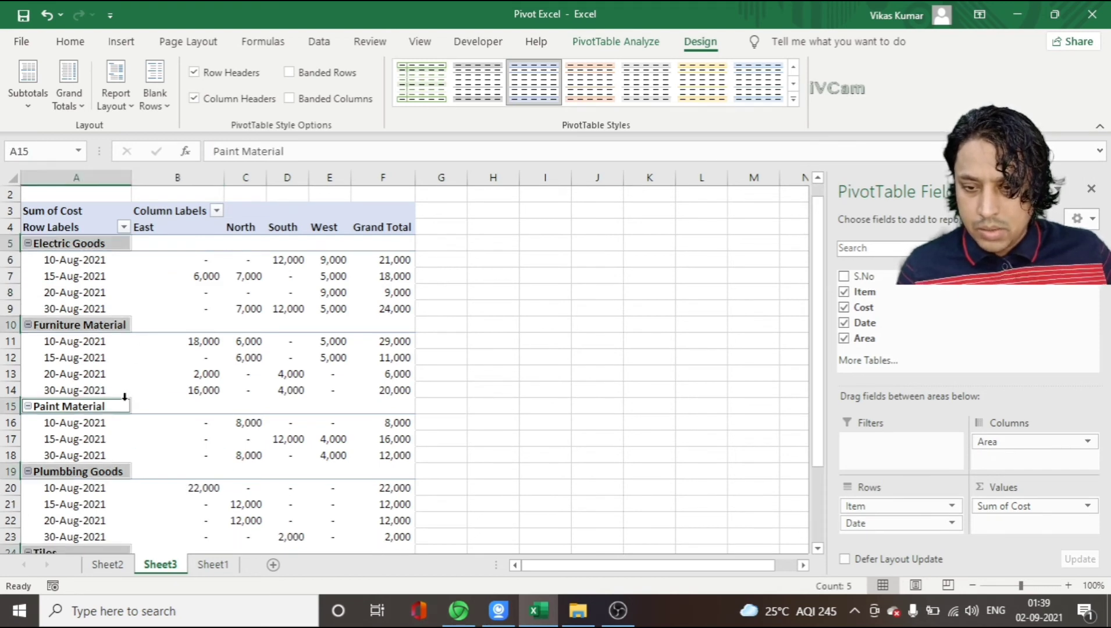
key("Down")
key("Up")
key("Up")
key("Up")
key("Up")
key("Up")
key("Up")
key("Up")
key("Up")
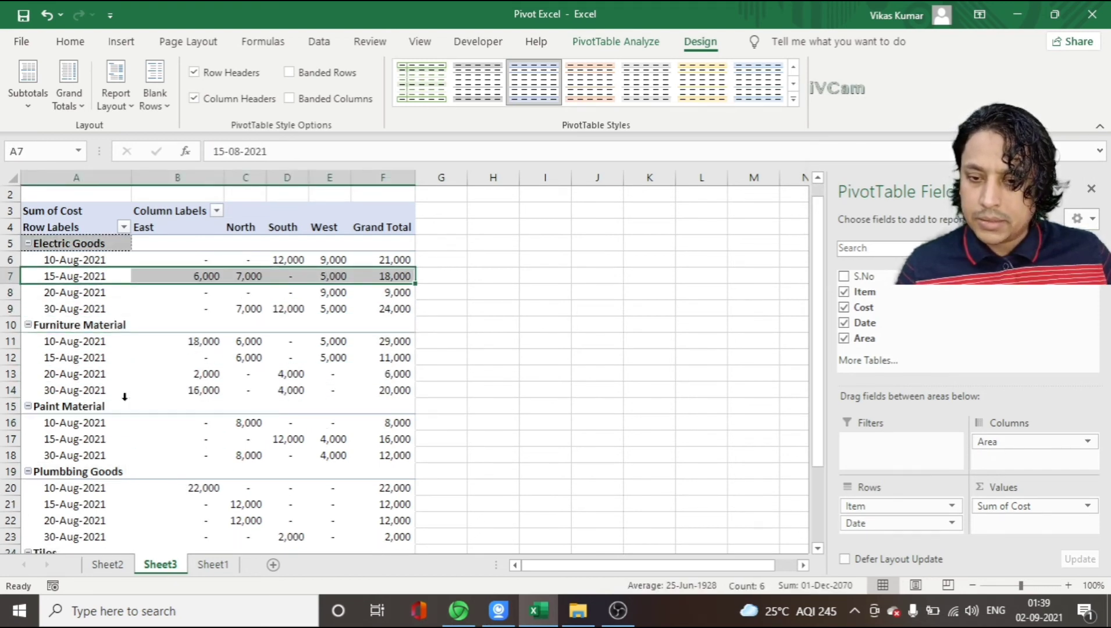
key("Up")
key("Up")
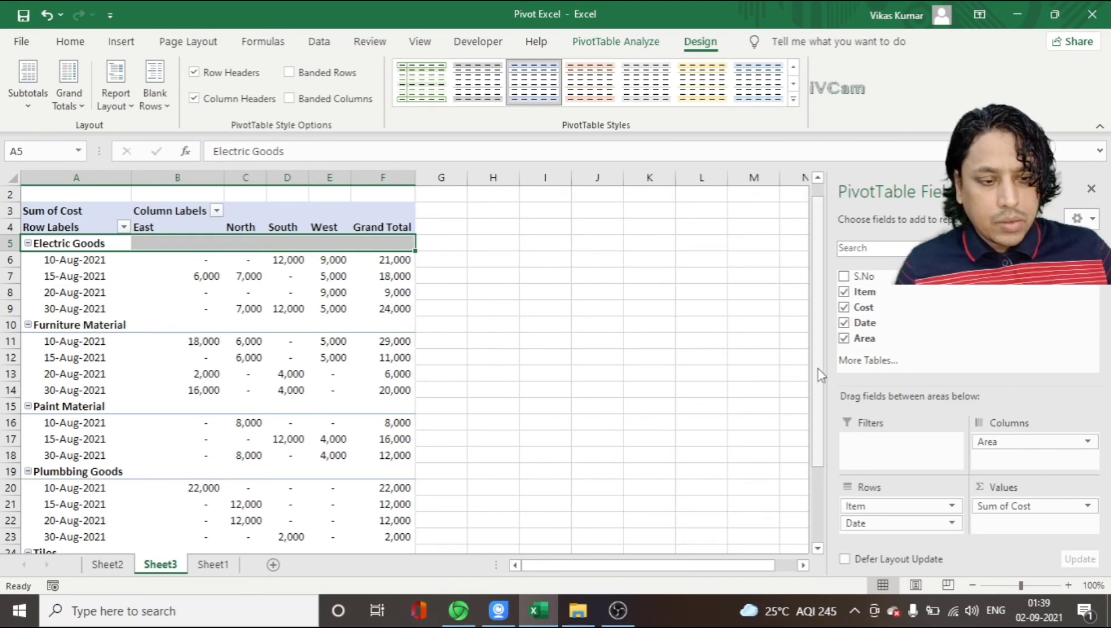
Move the Date field from Rows into Filters so it becomes a report filter
left_click_drag(817, 377, 816, 313)
left_click_drag(885, 523, 893, 456)
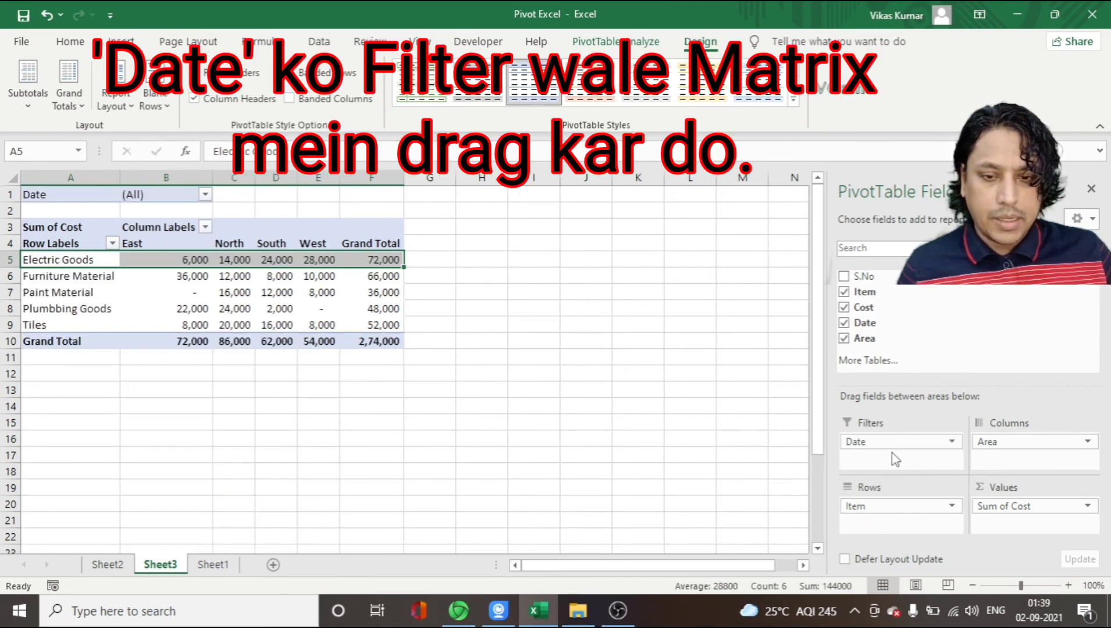
left_click(127, 209)
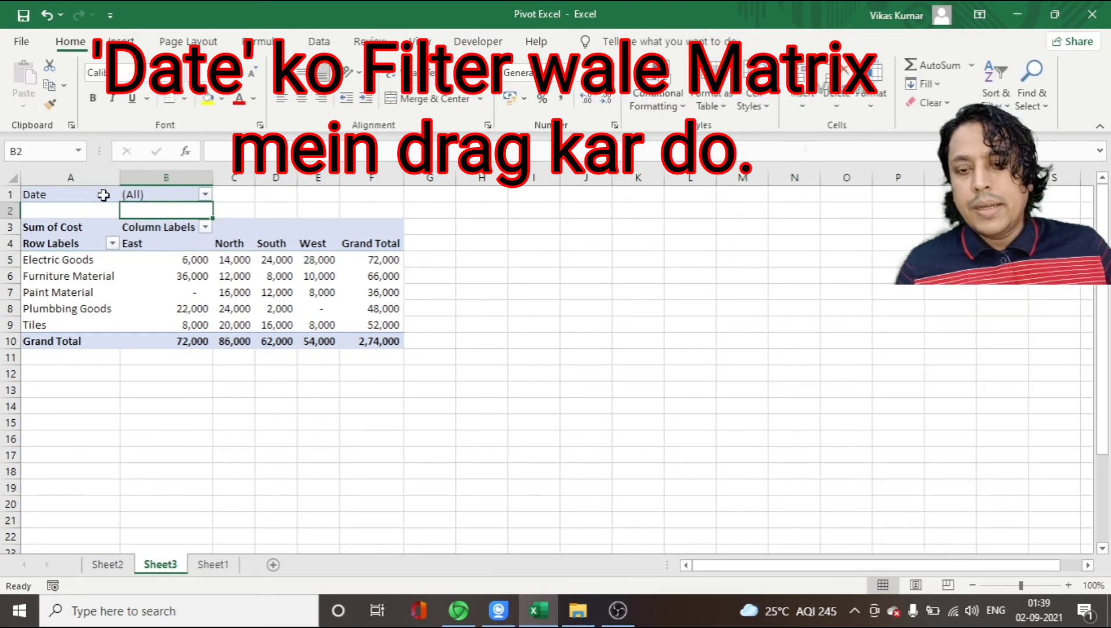
left_click(105, 194)
Filter Date to only 10-Aug-2021 and 15-Aug-2021 using Select Multiple Items
left_click(206, 194)
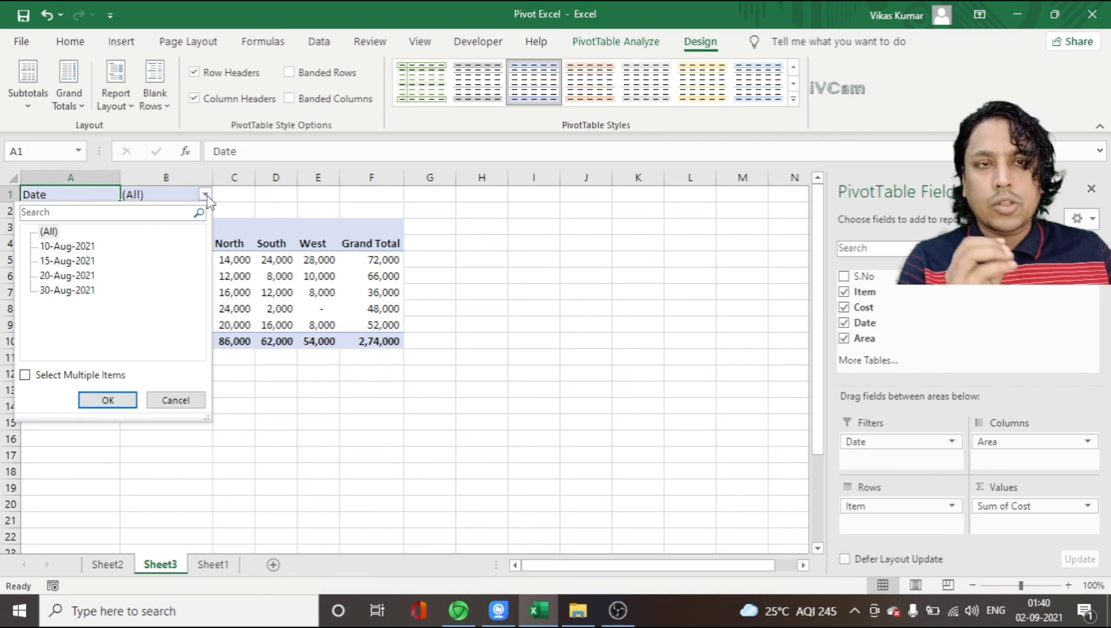
left_click(205, 194)
left_click(205, 194)
left_click(25, 375)
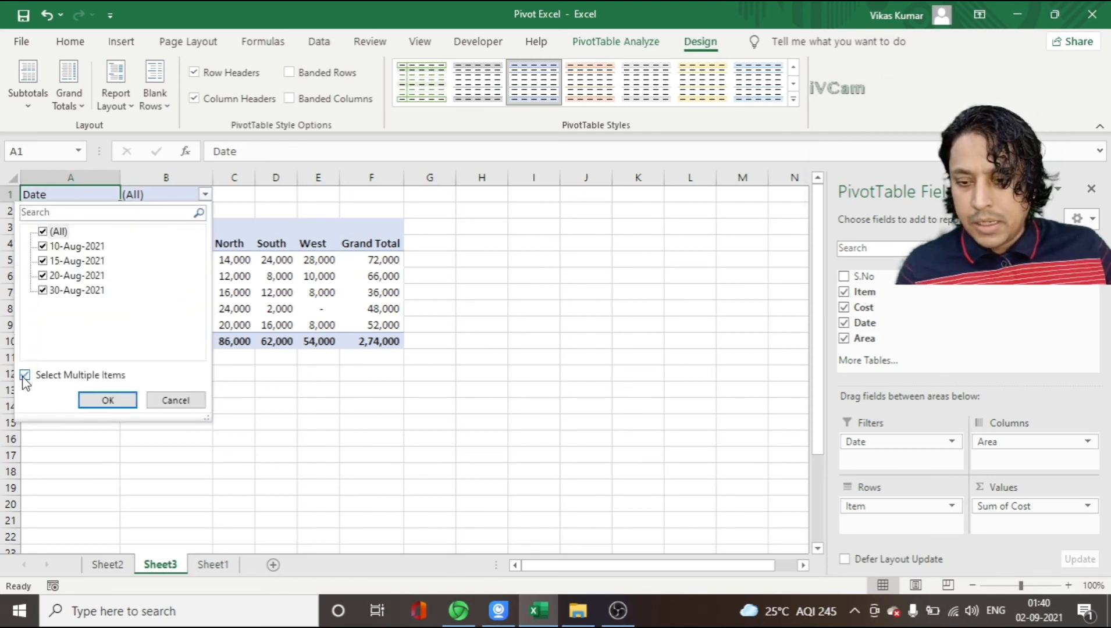
left_click(58, 232)
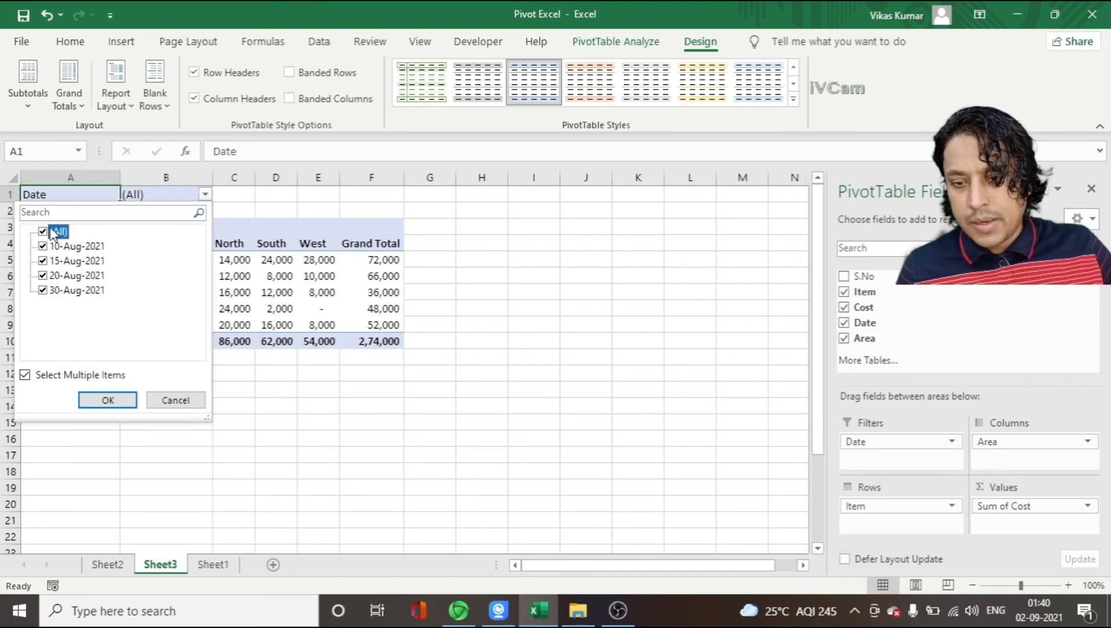
left_click(43, 247)
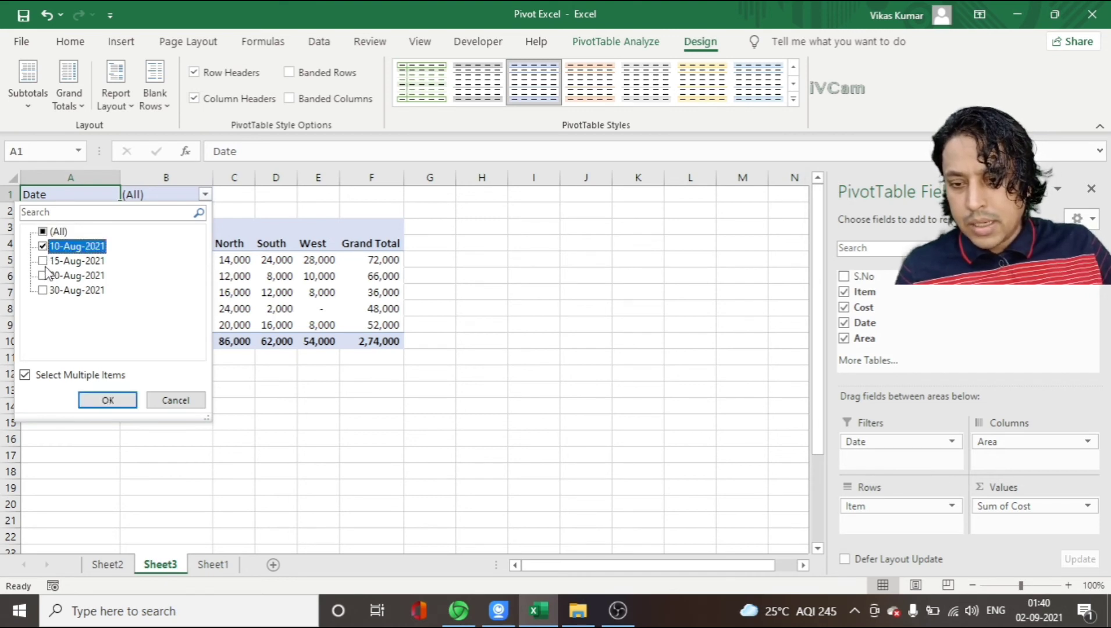
left_click(44, 261)
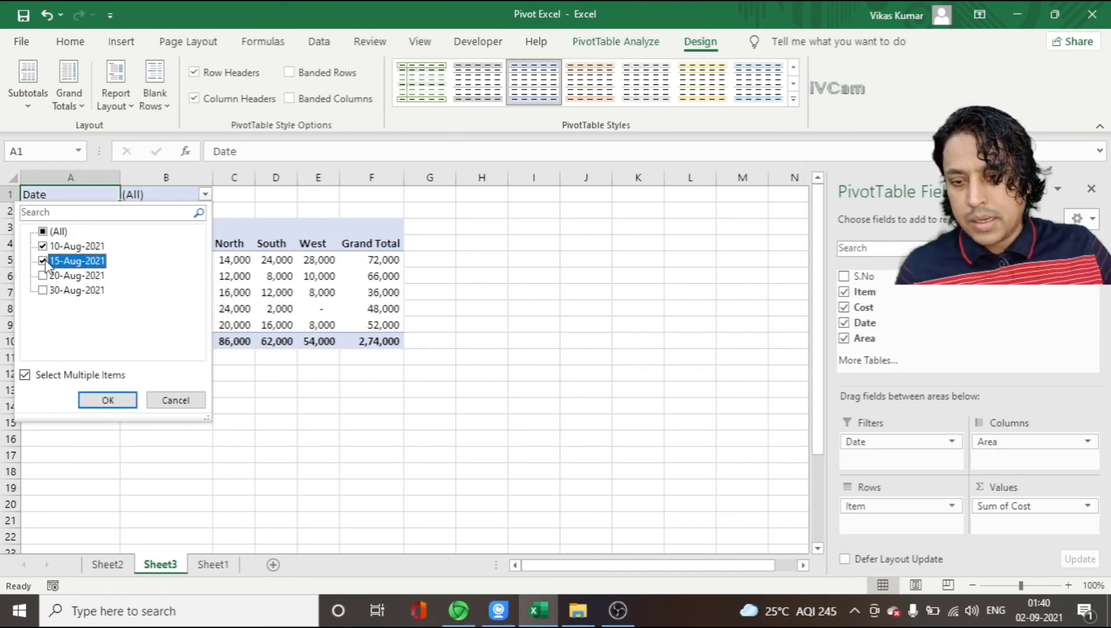
left_click(112, 400)
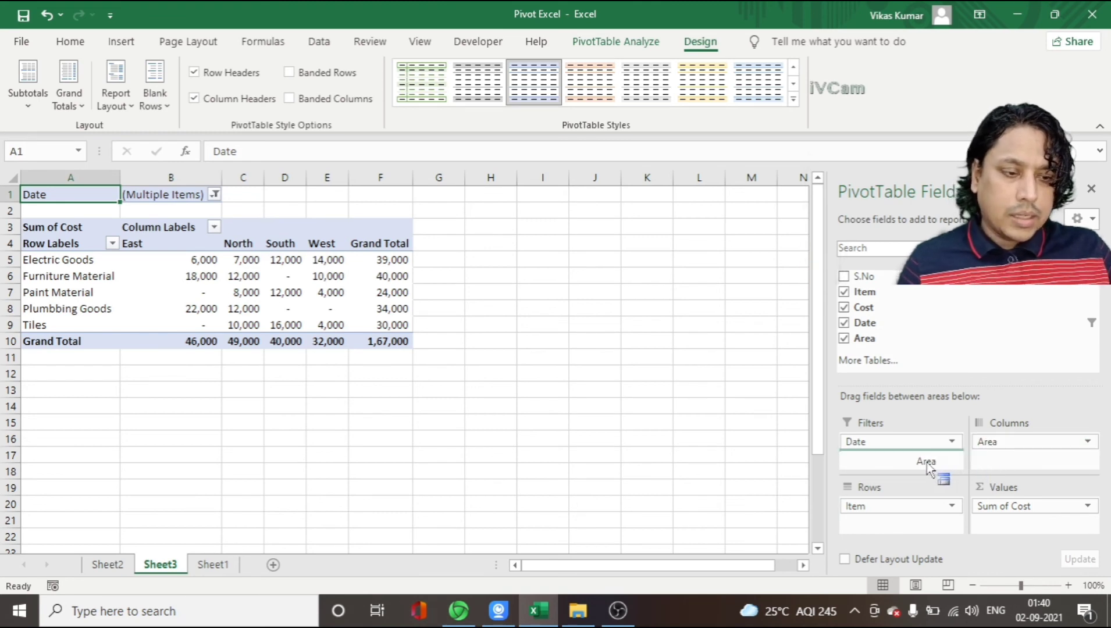
Move Area from Columns to Filters and limit it to East and West
left_click_drag(1001, 443, 924, 460)
left_click(77, 211)
left_click(214, 211)
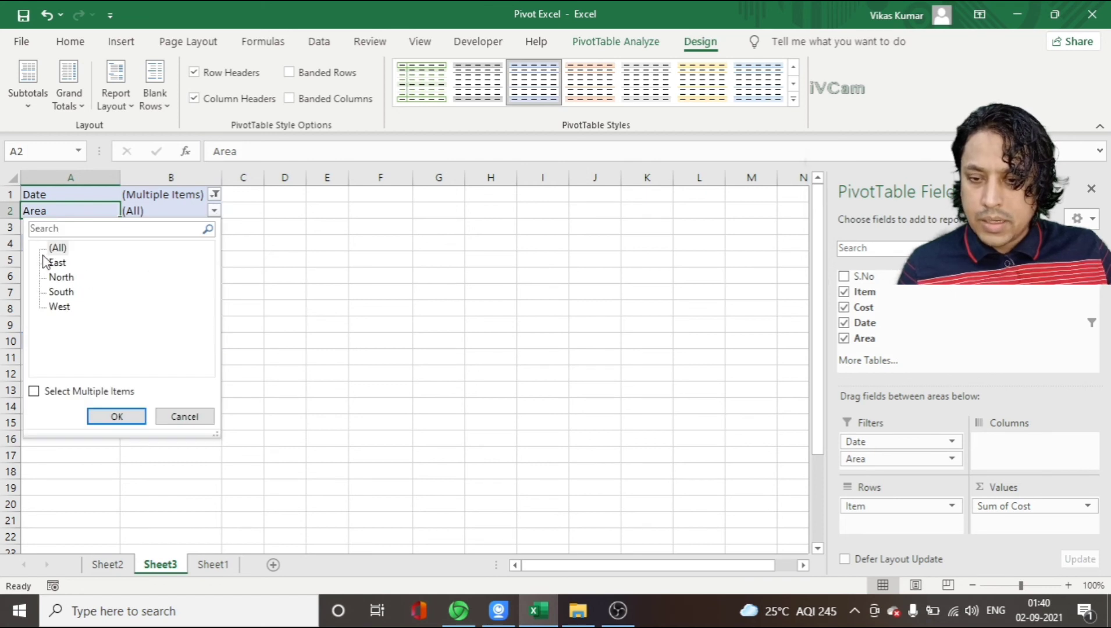
left_click(34, 391)
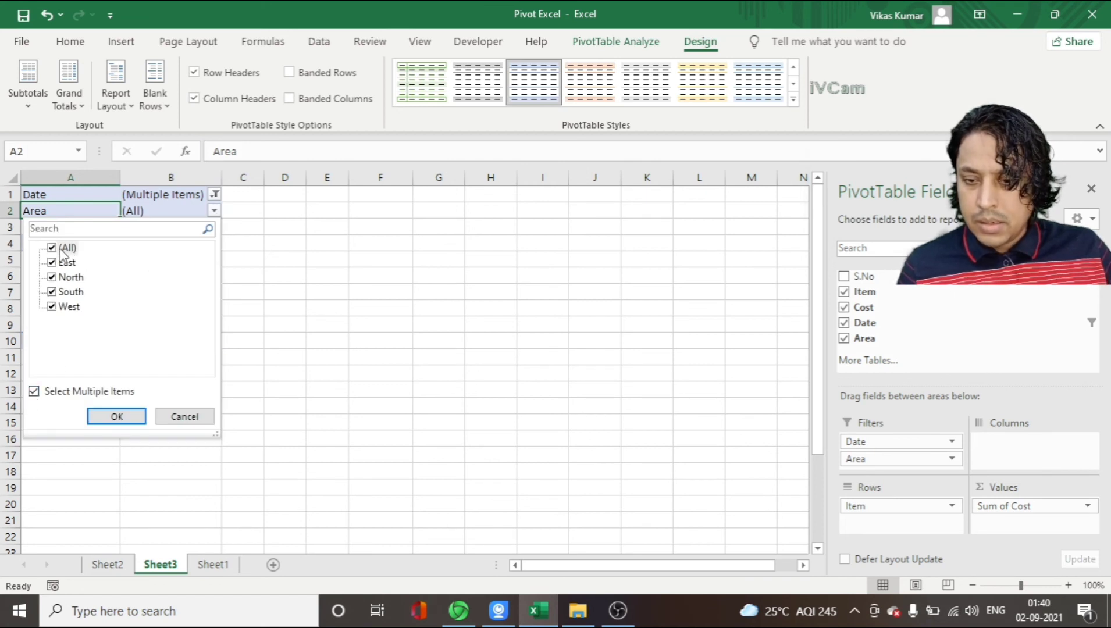
left_click(52, 248)
left_click(52, 262)
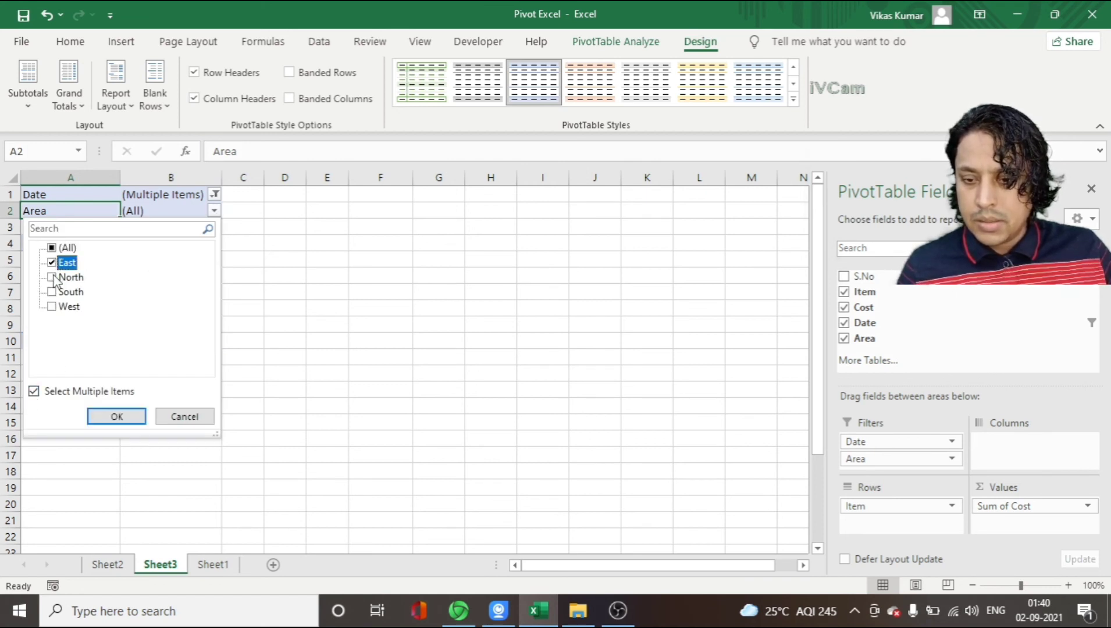
left_click(116, 417)
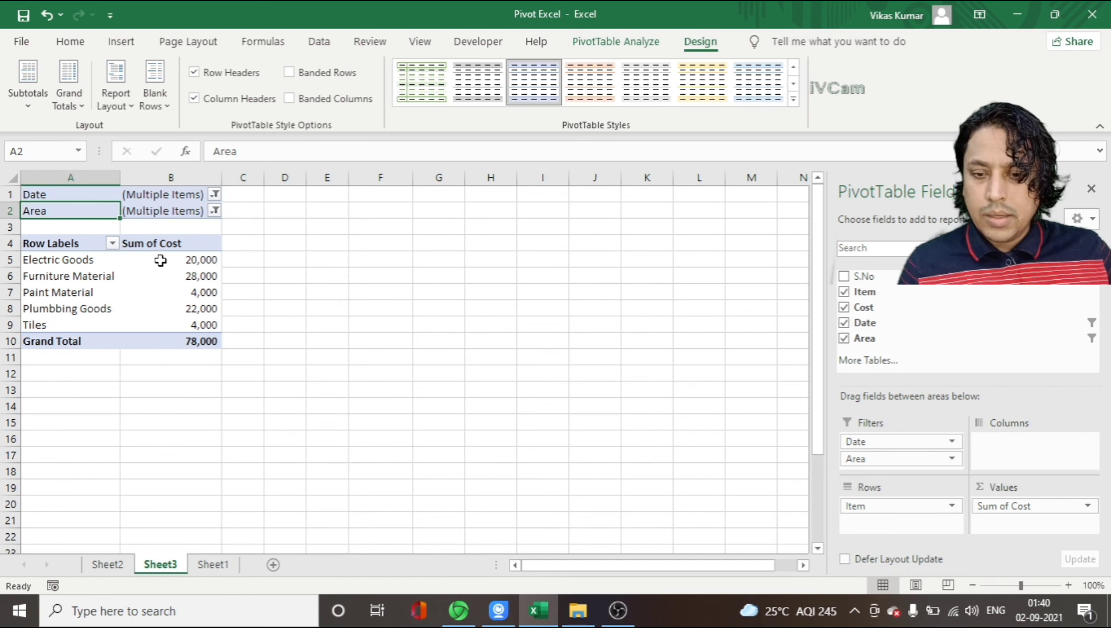
Check the filtered item costs, such as Electric Goods at 20,000 and the Tiles row
left_click(160, 260)
left_click(76, 263)
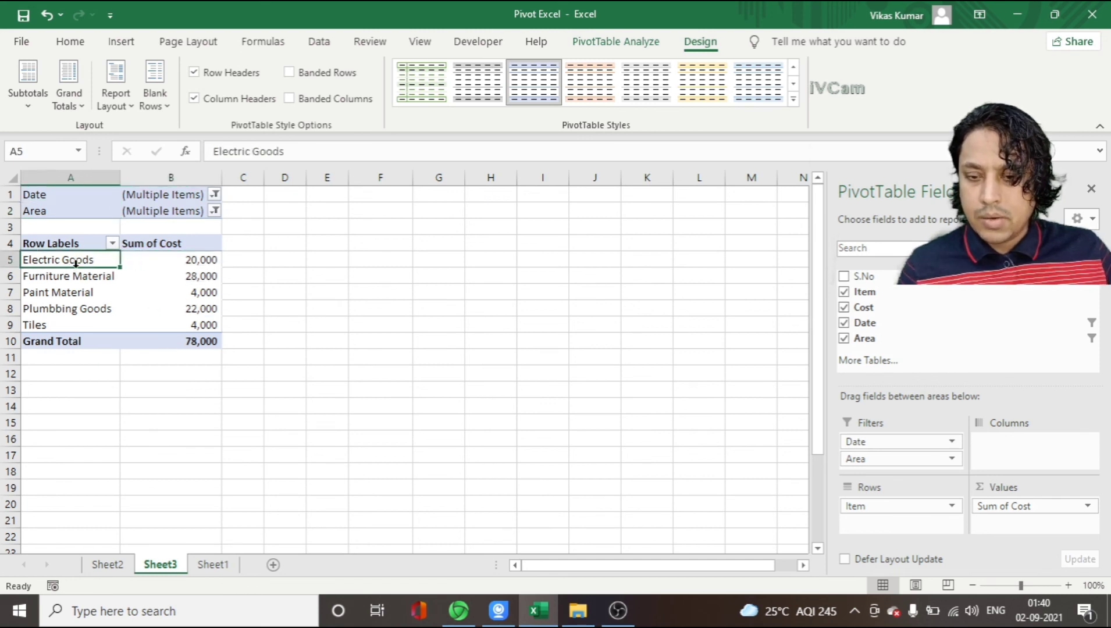
left_click(91, 329)
left_click_drag(196, 261, 203, 325)
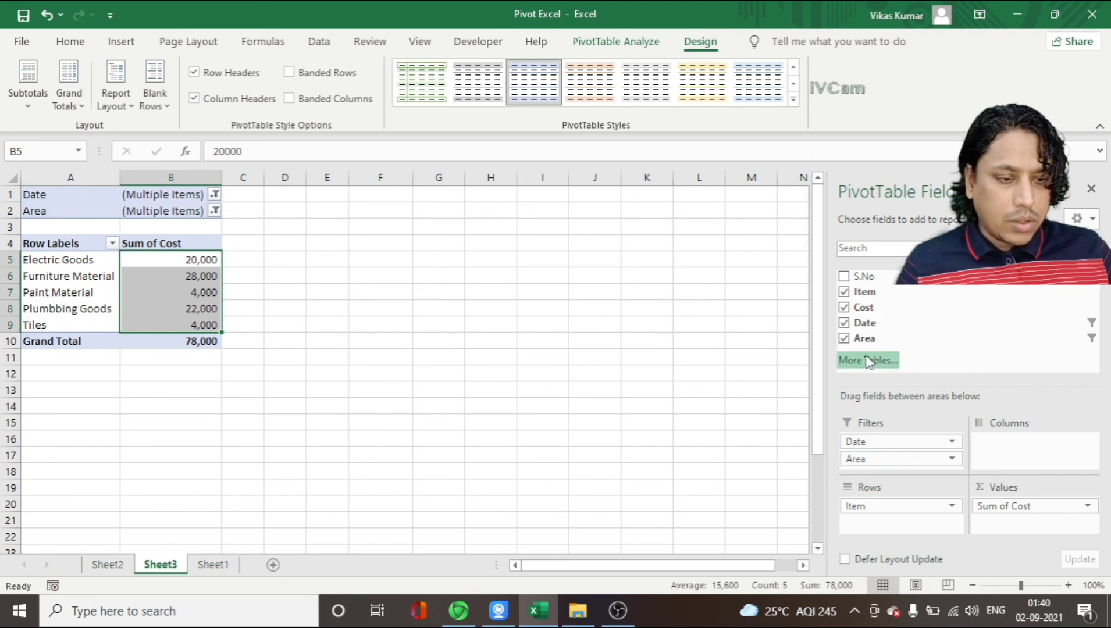
Move Area back to Columns and check East 46,000, West 32,000, and the 78,000 grand total
left_click_drag(864, 338, 1013, 447)
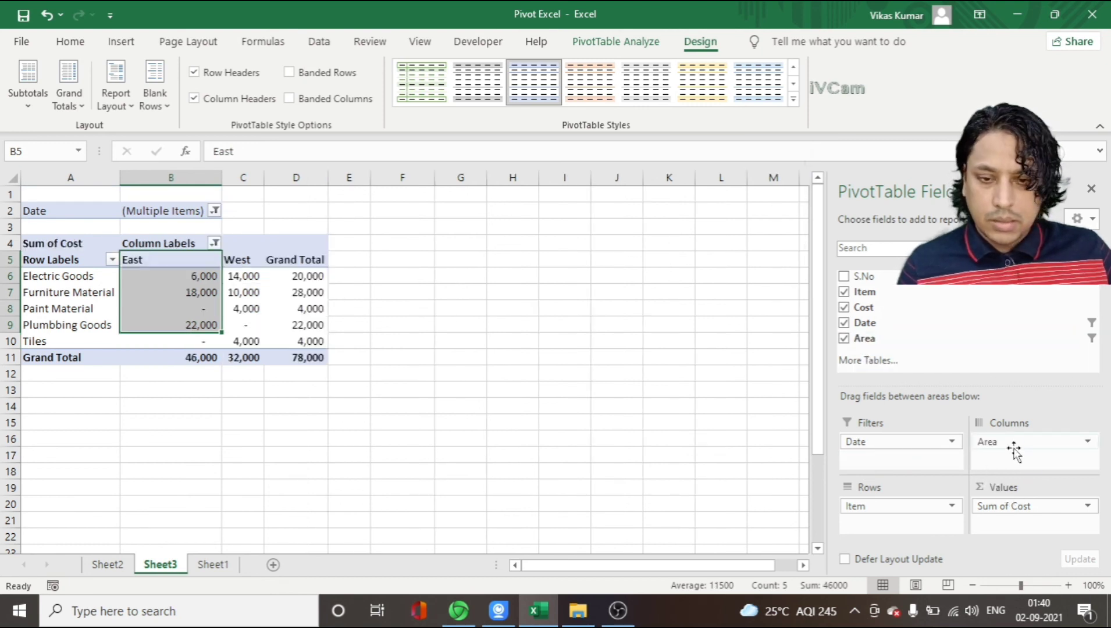
left_click(162, 274)
left_click(165, 261)
left_click(229, 262)
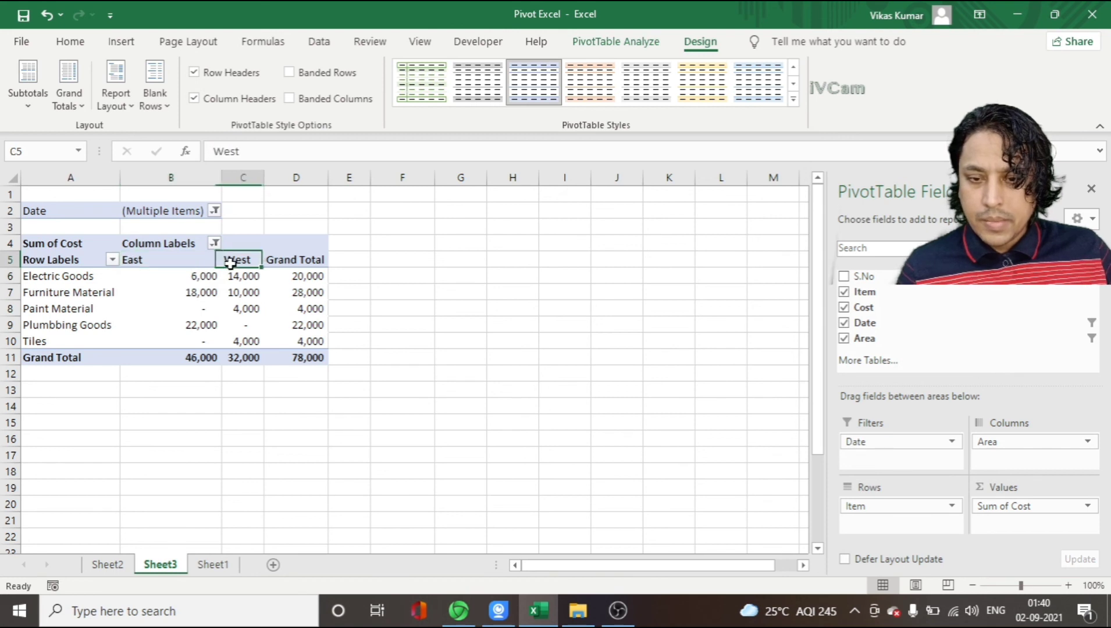
left_click(320, 273)
left_click(318, 358)
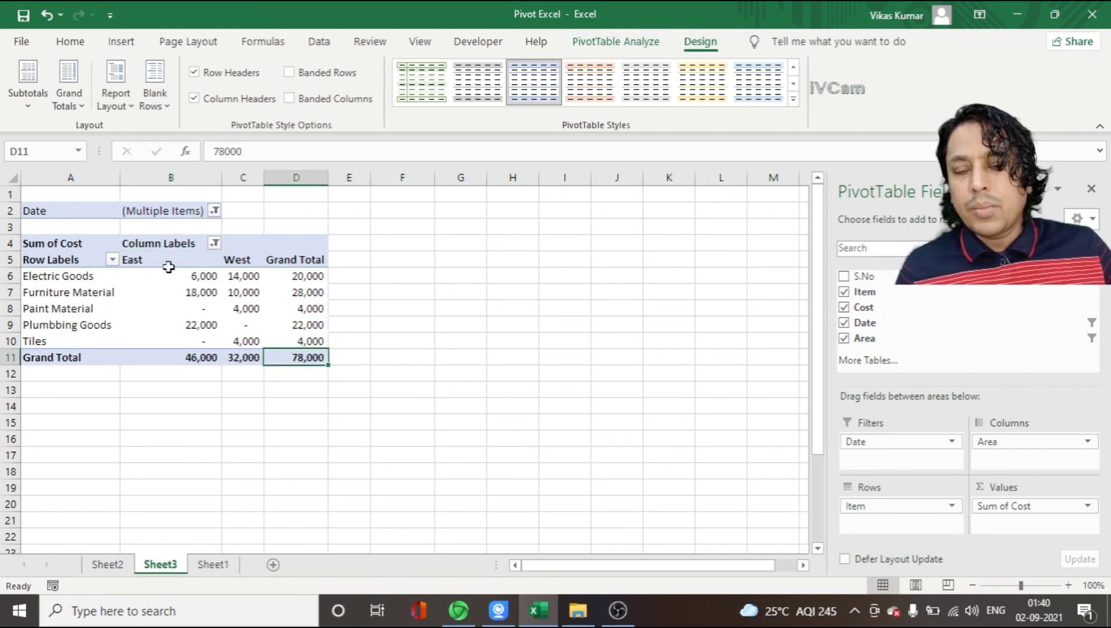